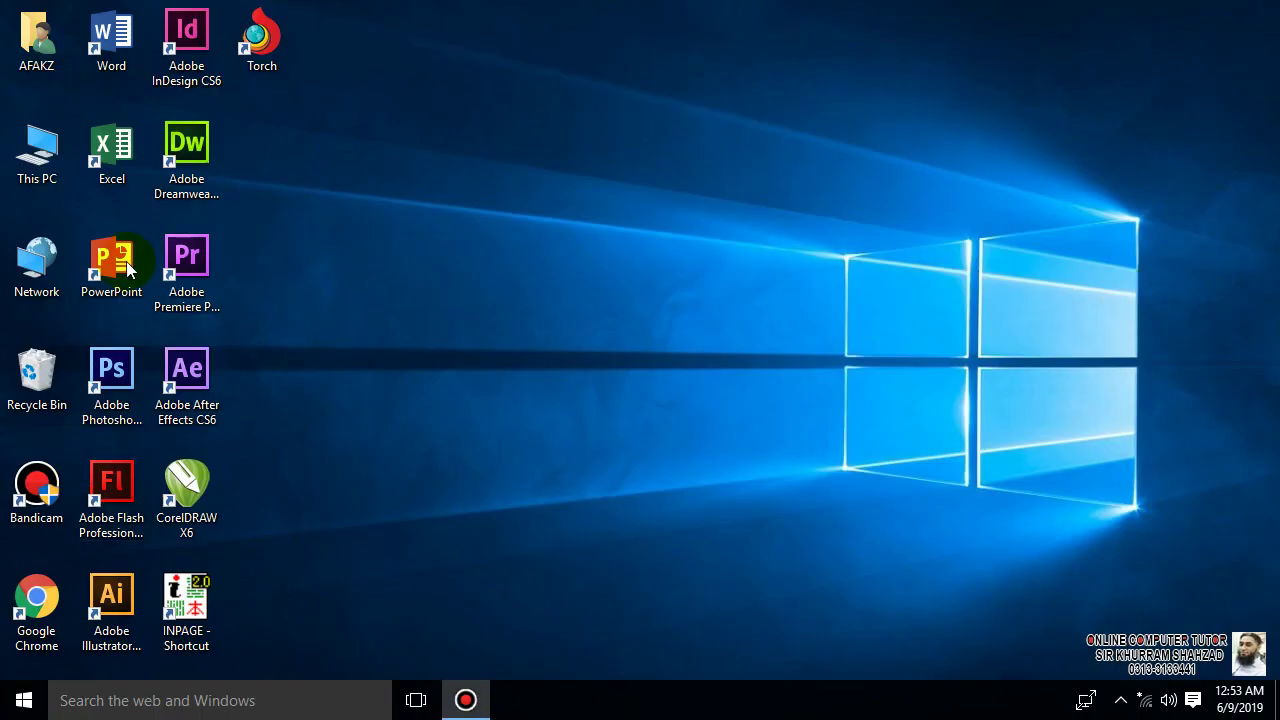
Launch Microsoft Word from its desktop shortcut.
left_click(113, 62)
double_click(113, 62)
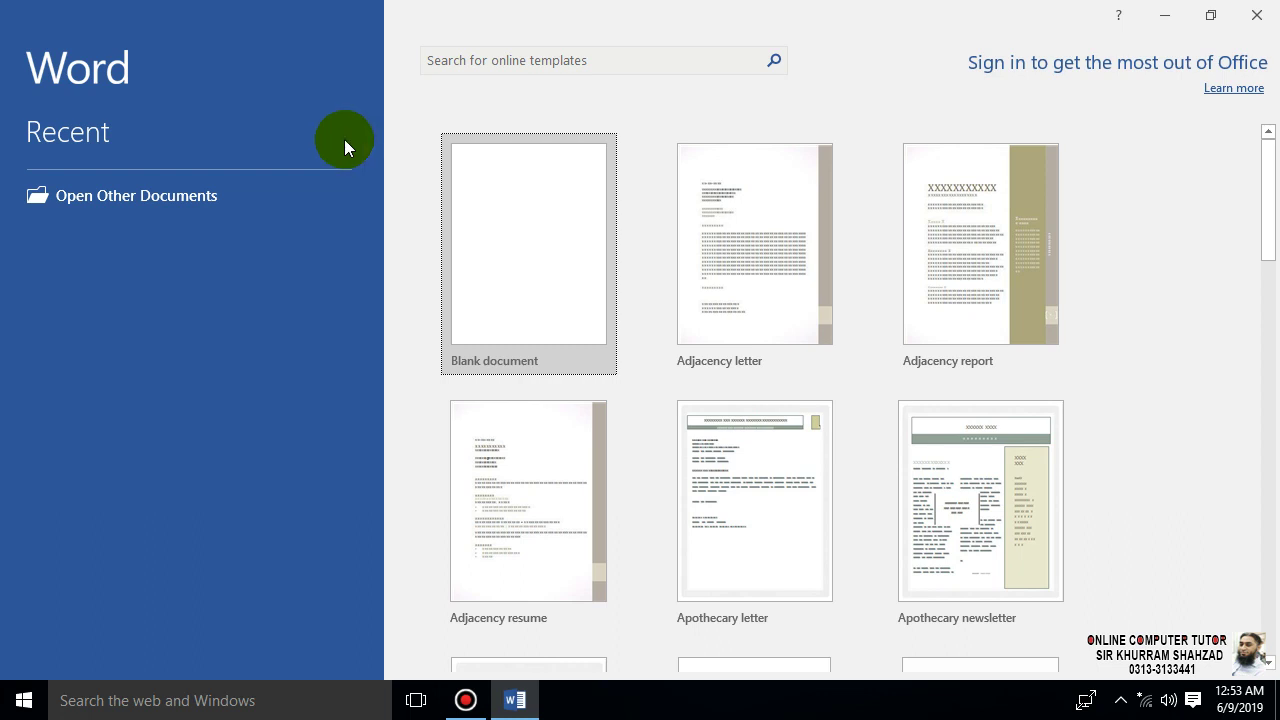
Create a blank document with A4 paper size and Narrow margins.
left_click(546, 233)
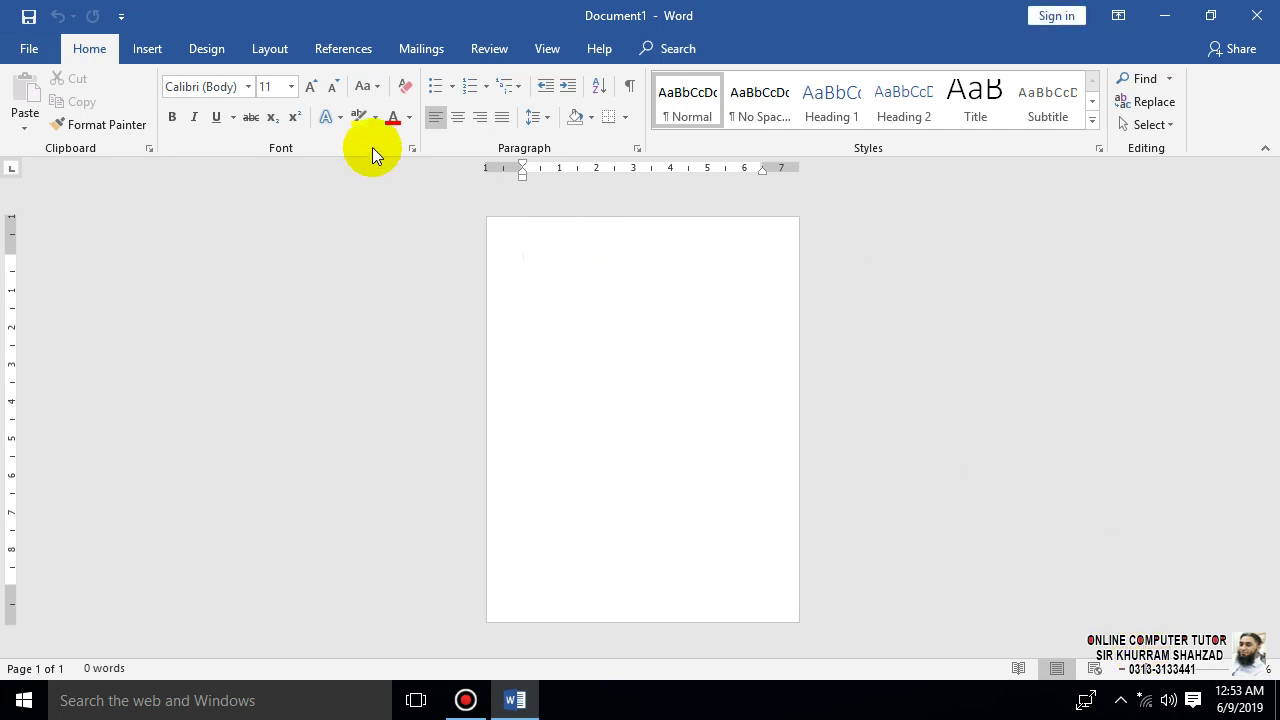
left_click(273, 45)
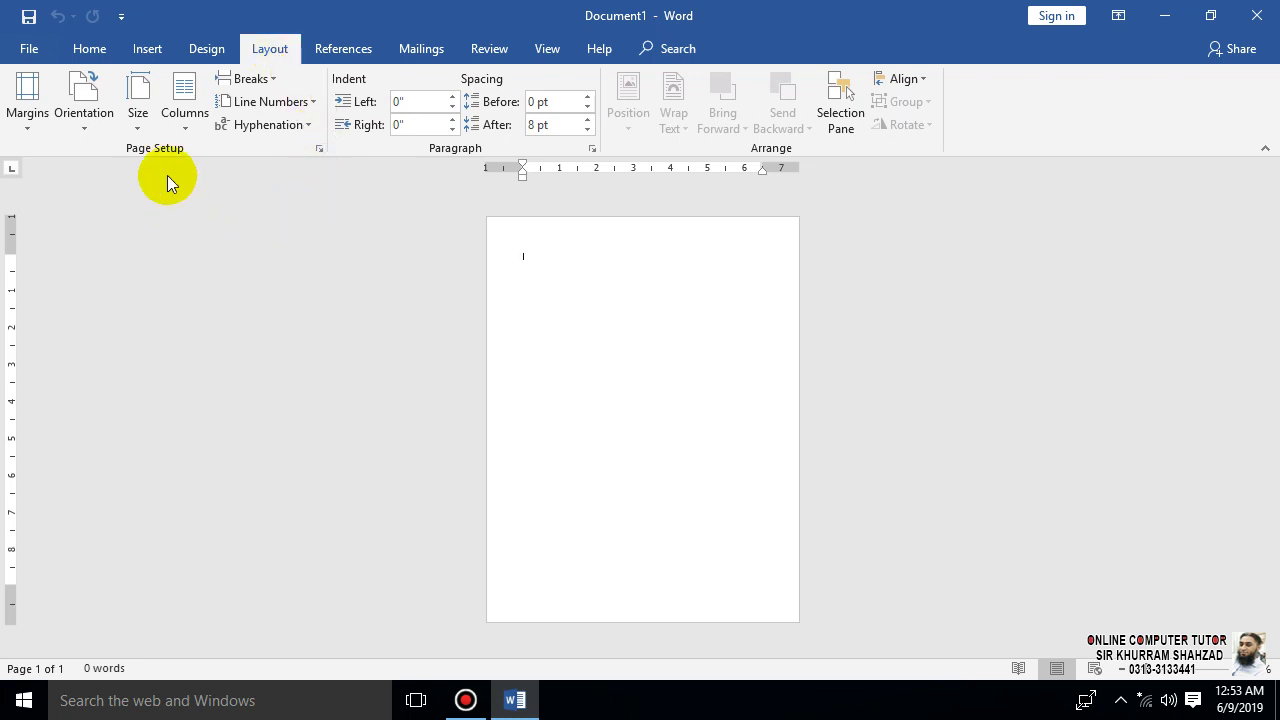
left_click(142, 118)
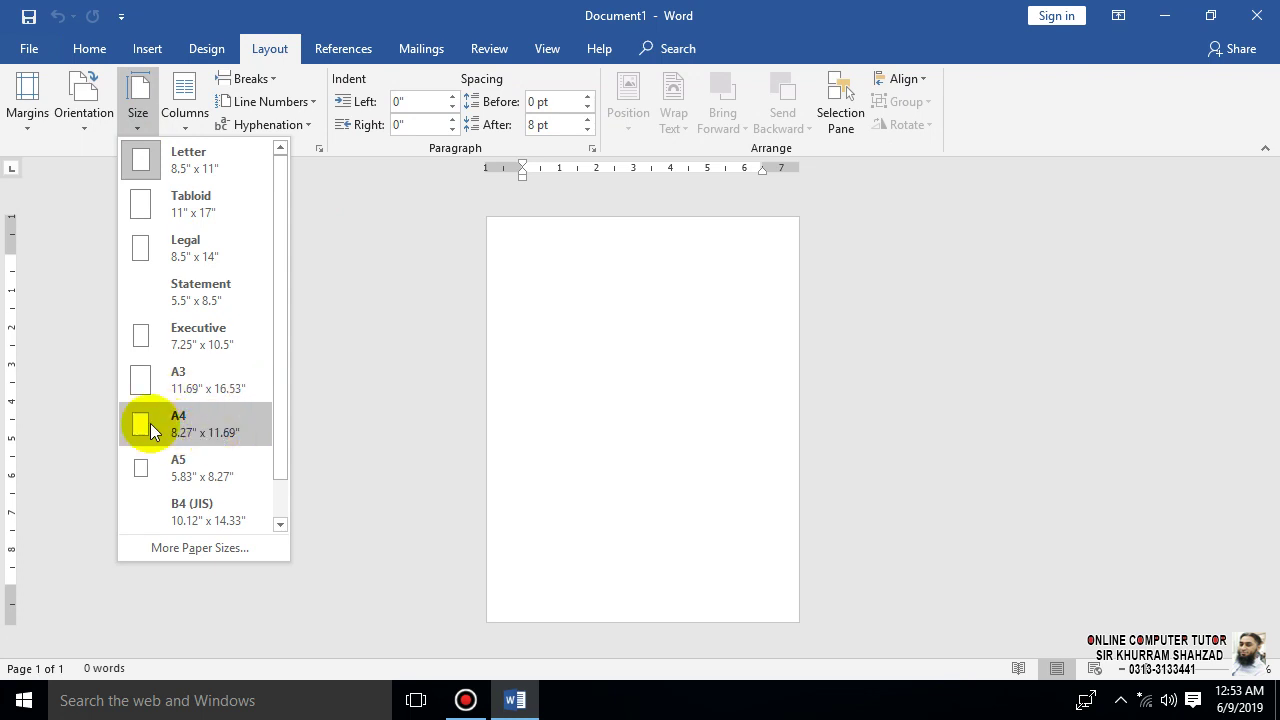
left_click(203, 432)
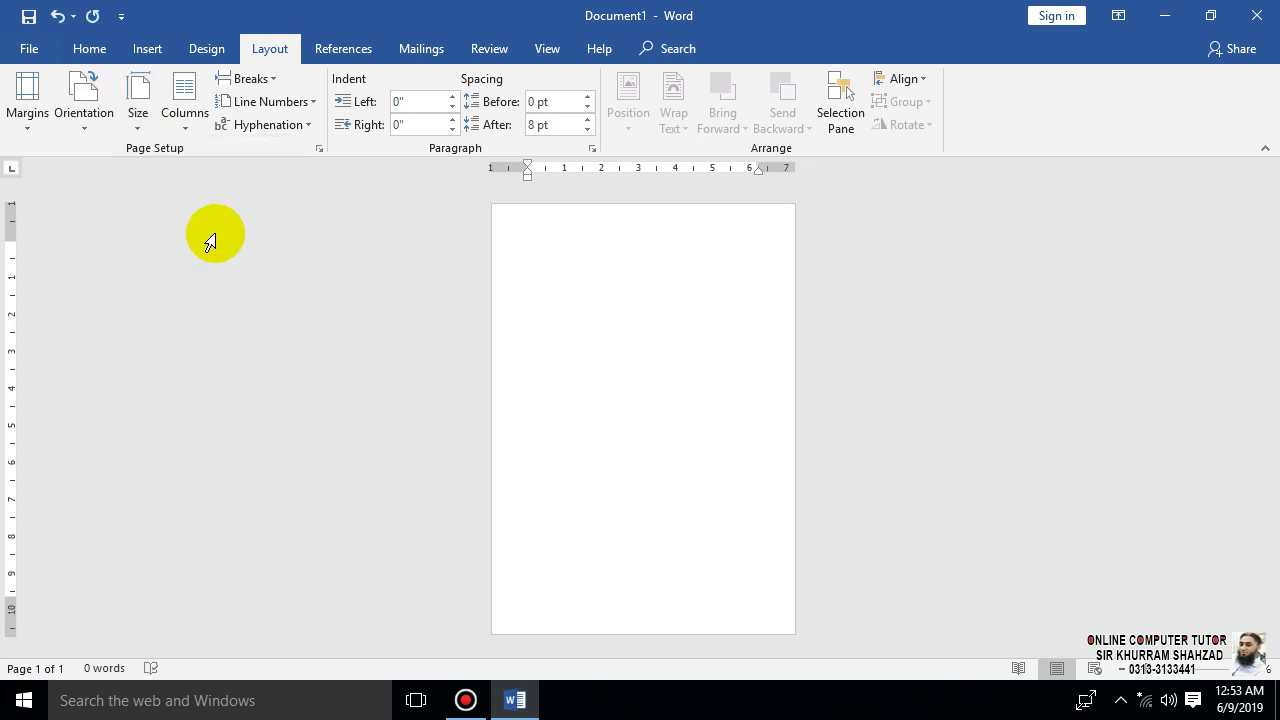
left_click(27, 100)
left_click(110, 234)
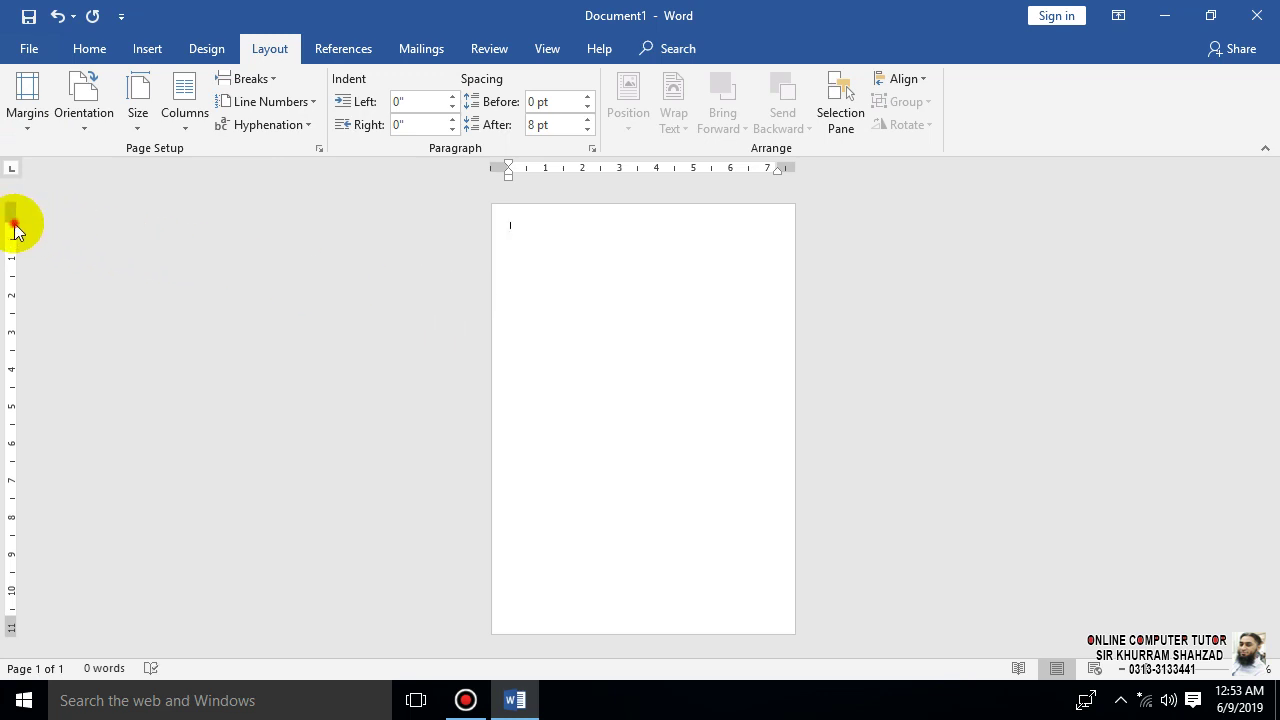
Drag the top, bottom, right and left ruler margins out to the page edges.
left_click_drag(14, 226, 12, 206)
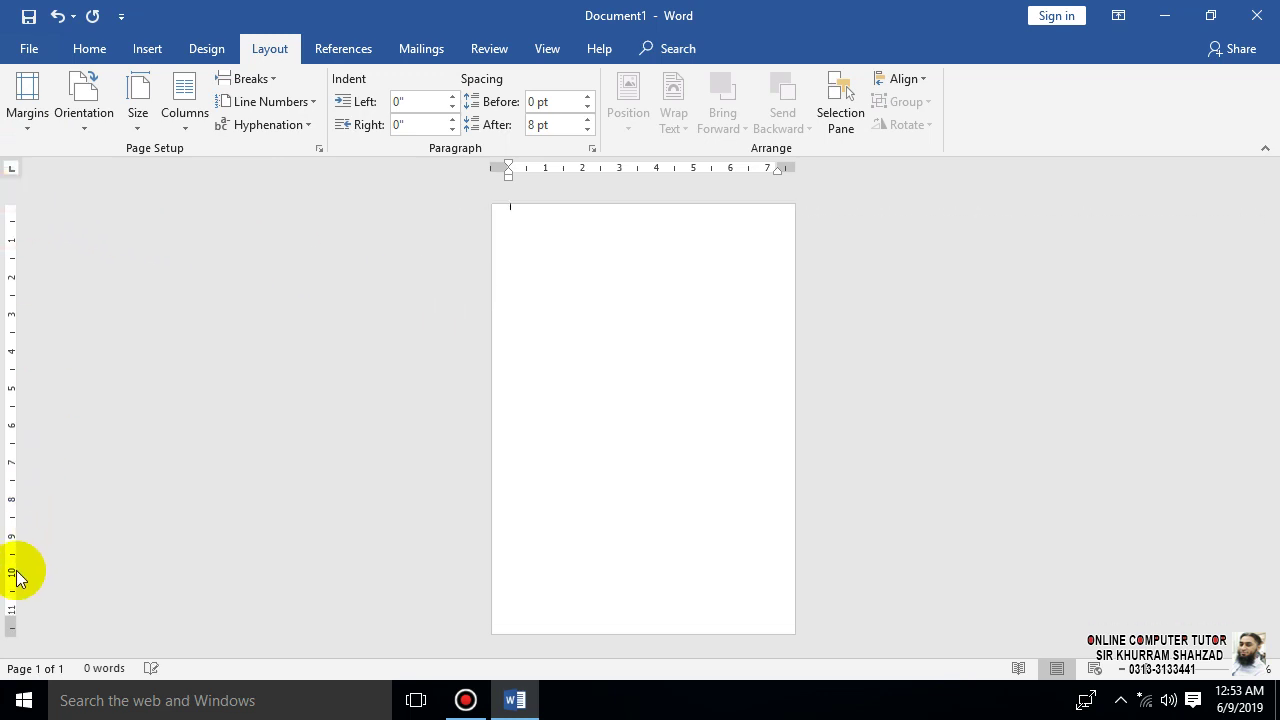
left_click_drag(13, 618, 14, 634)
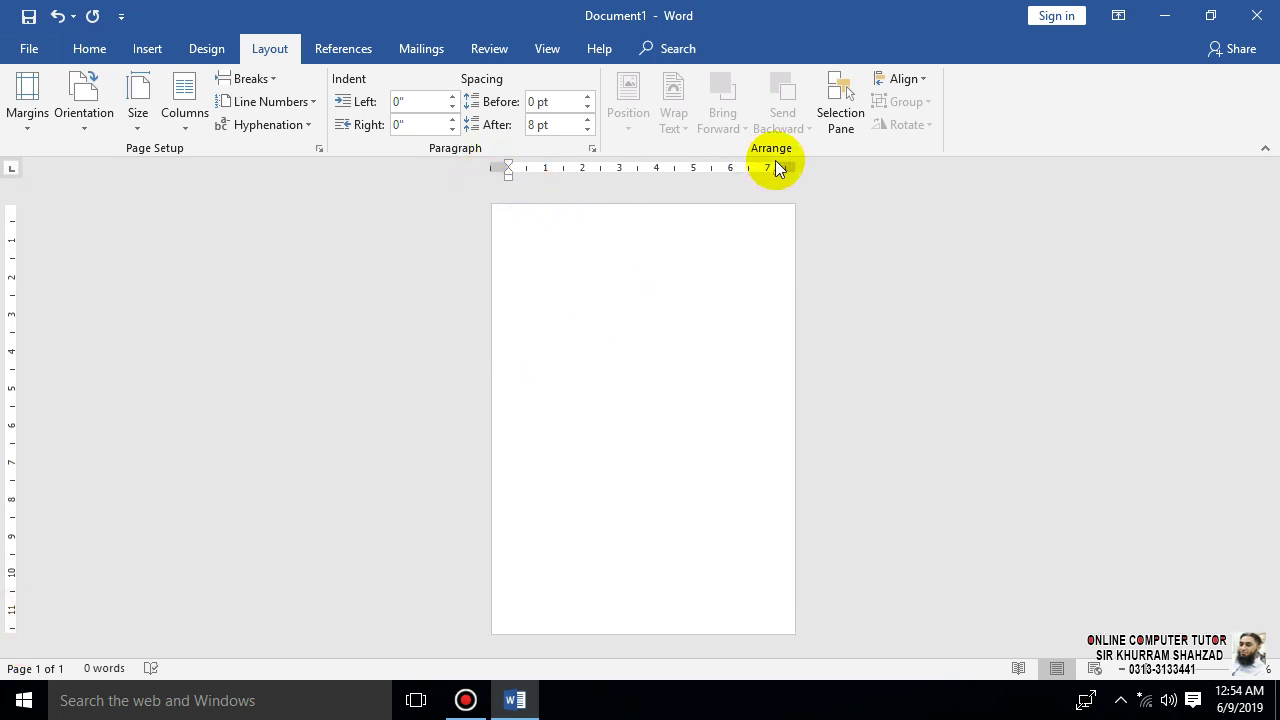
left_click_drag(777, 167, 795, 167)
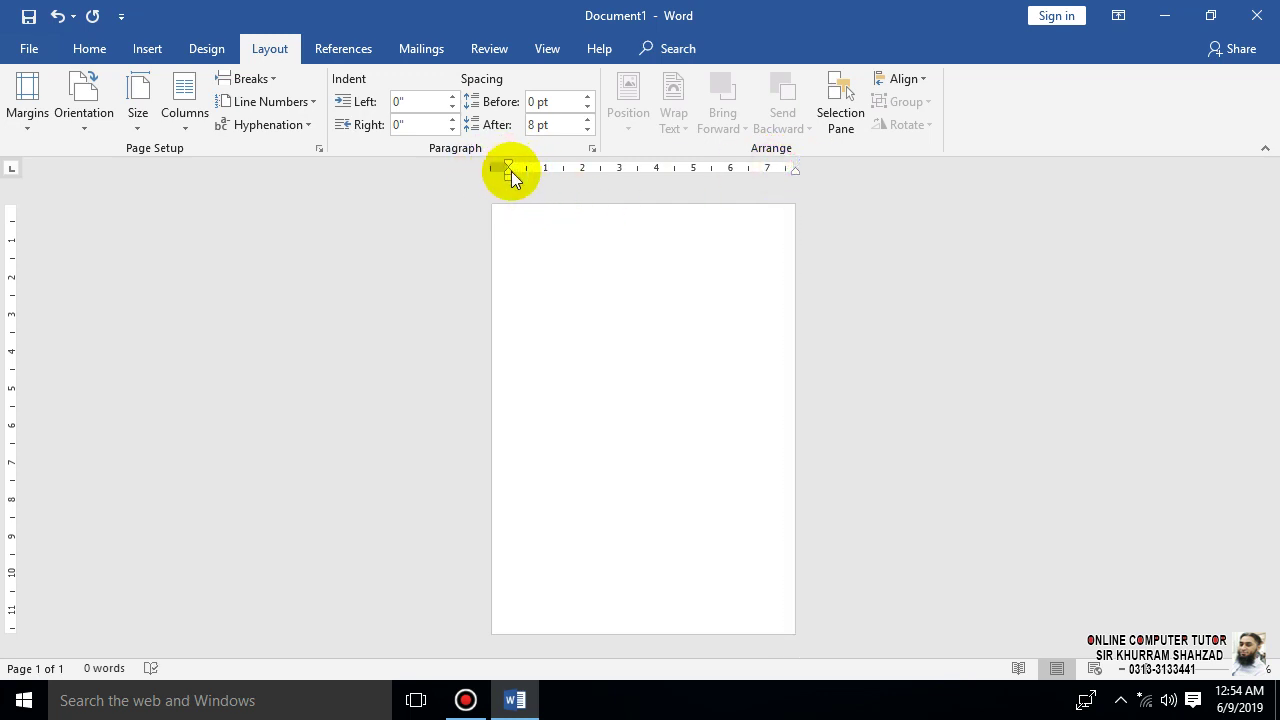
left_click_drag(512, 177, 508, 181)
left_click_drag(514, 171, 518, 185)
left_click(1165, 668)
mouse_move(397, 170)
left_mouse_down()
mouse_move(361, 168)
mouse_move(407, 176)
mouse_move(355, 158)
mouse_move(362, 168)
left_mouse_up()
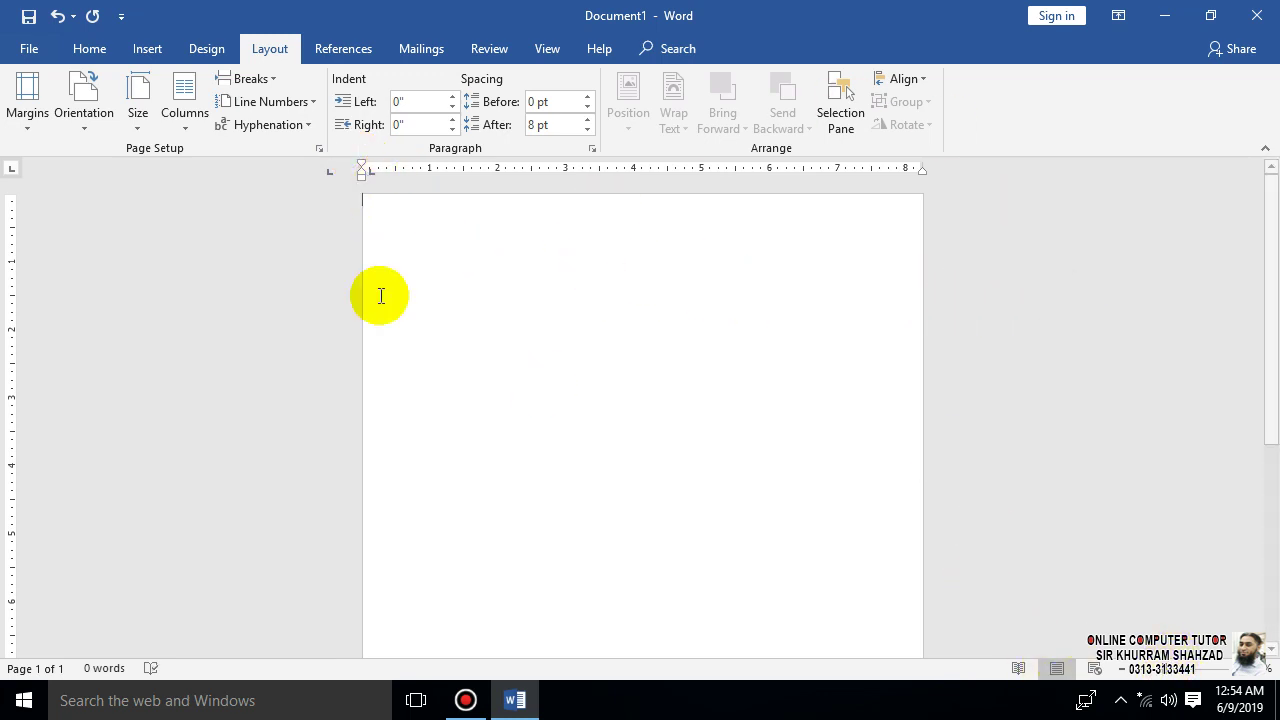
Pick the Rectangle from the Insert Shapes gallery's Recently Used Shapes.
left_click(1168, 670)
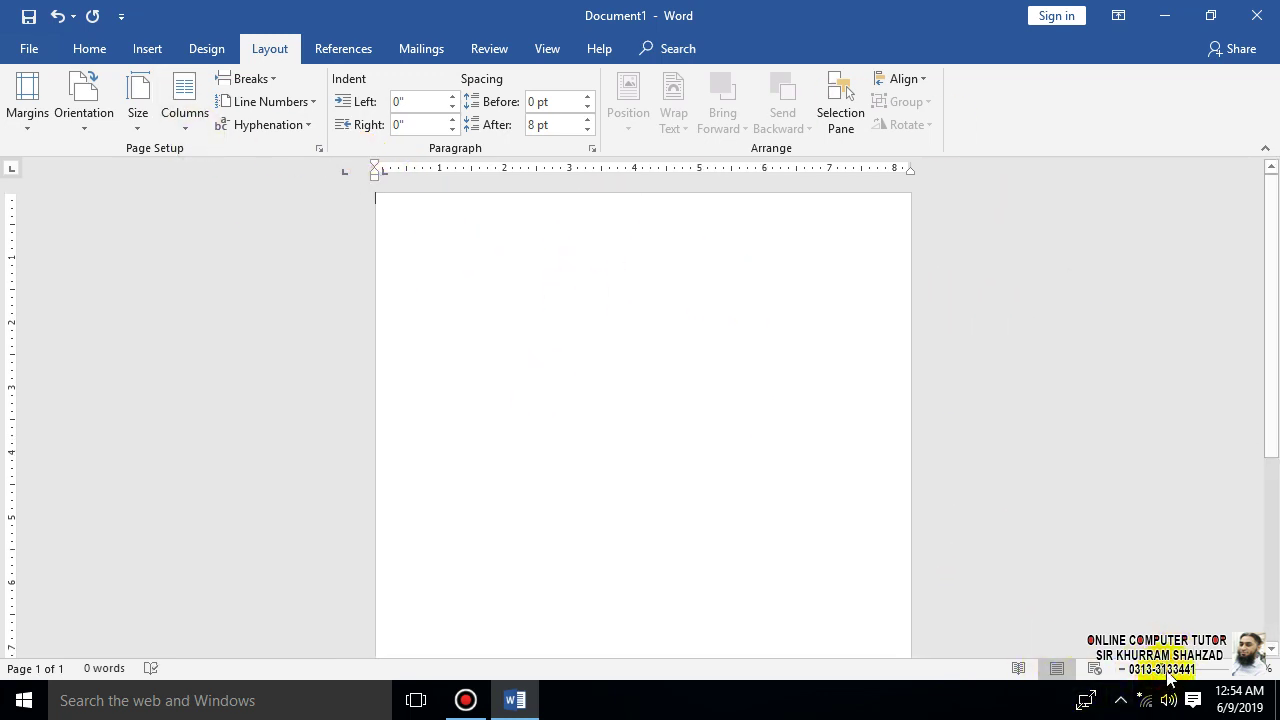
left_click(1176, 670)
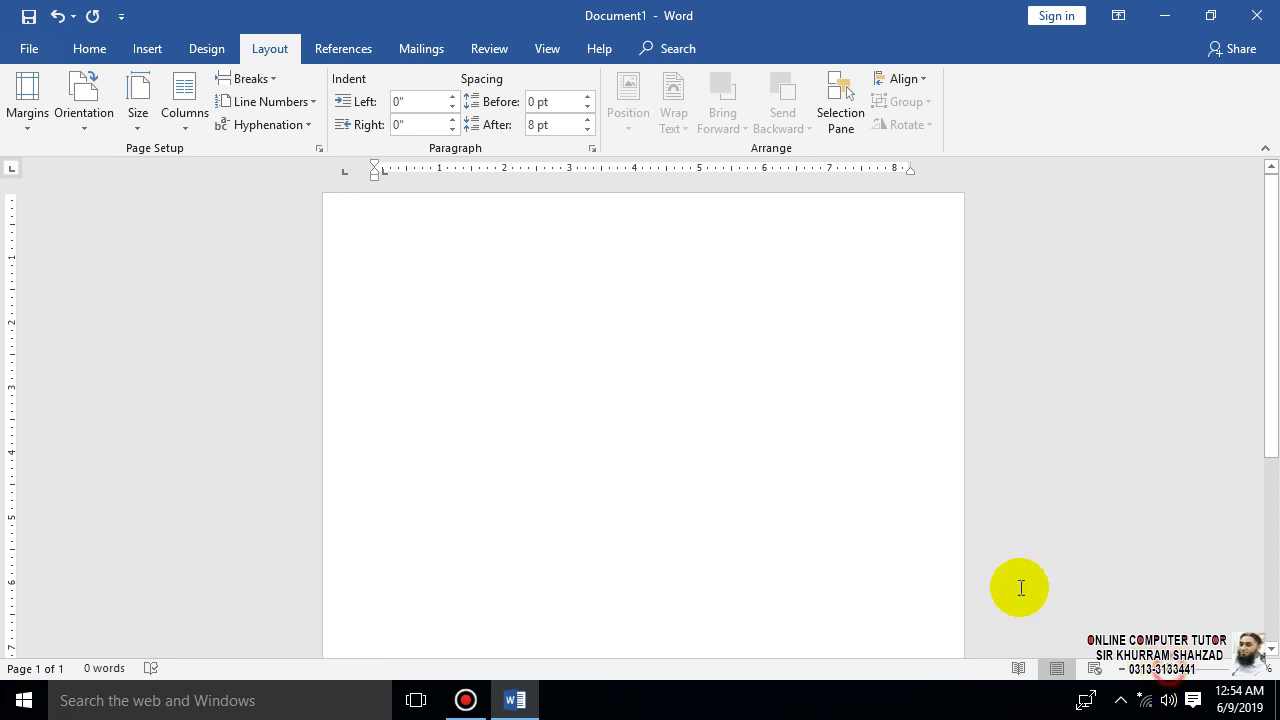
left_click(136, 55)
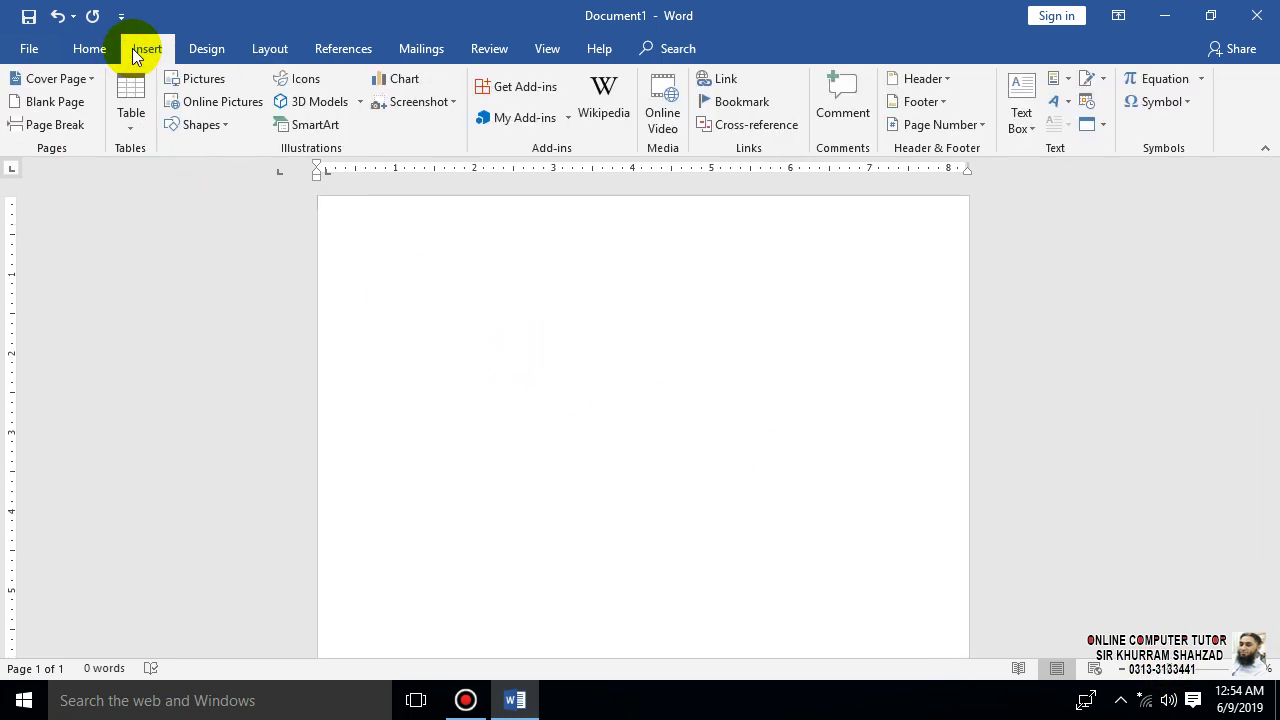
left_click(229, 128)
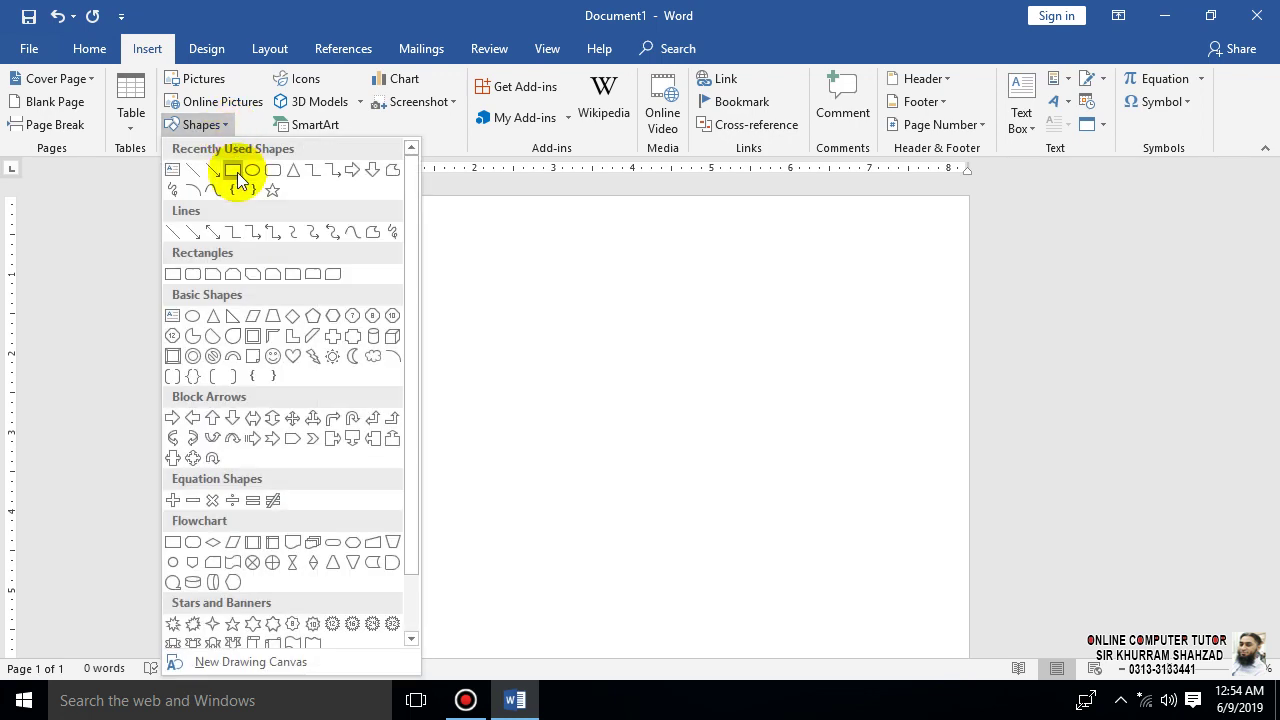
left_click(236, 175)
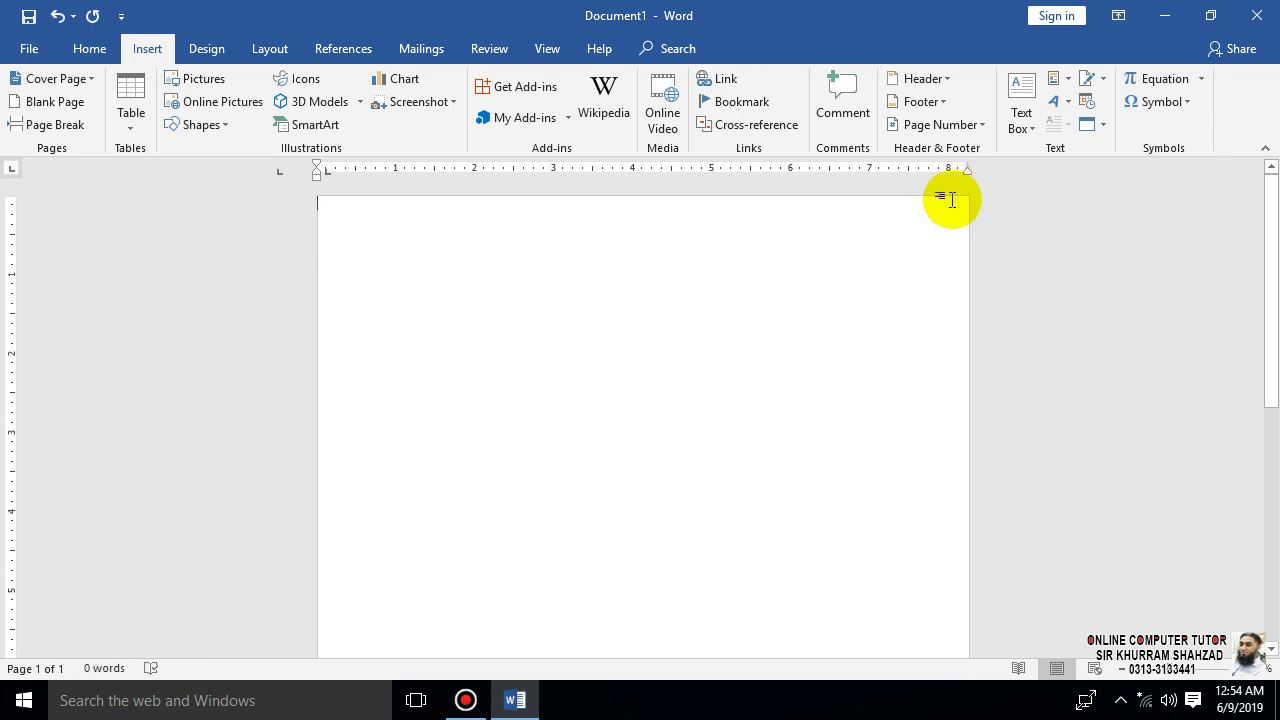
left_click(226, 124)
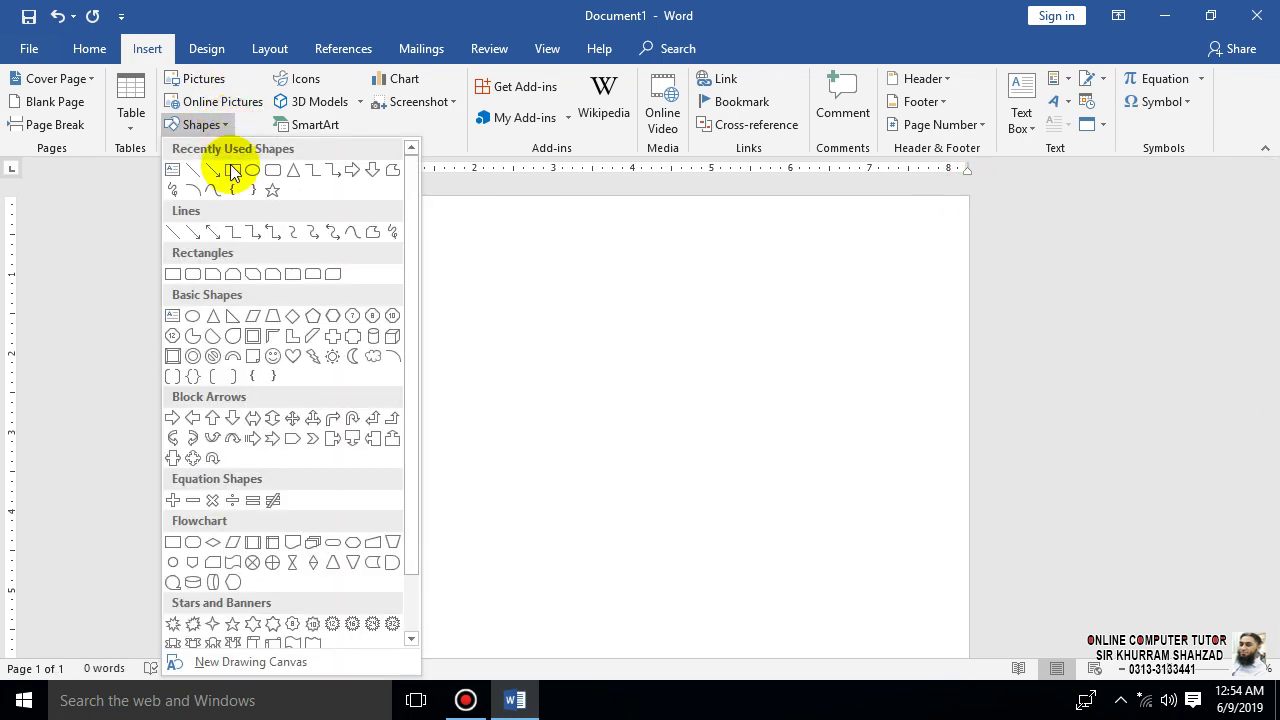
left_click(229, 171)
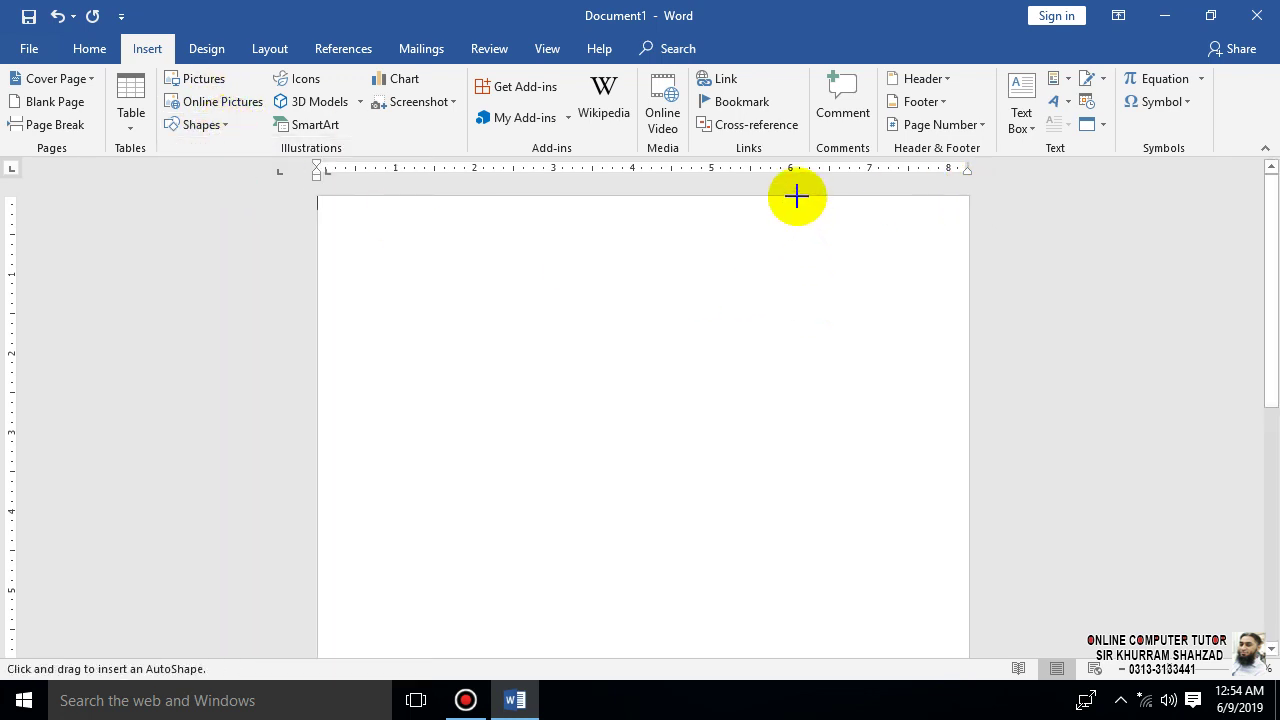
Draw a thin bar at the top-right corner, about 0.44" tall and 2.53" wide.
left_click_drag(797, 196, 972, 229)
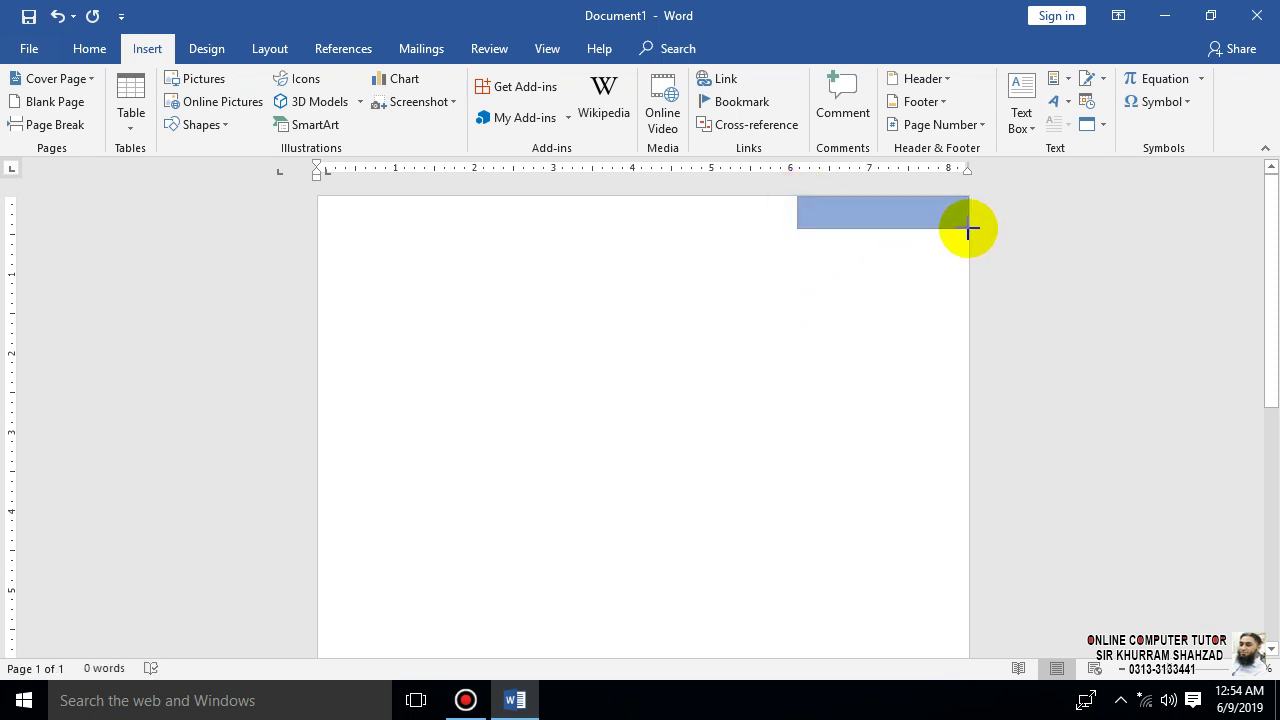
left_click_drag(978, 229, 970, 229)
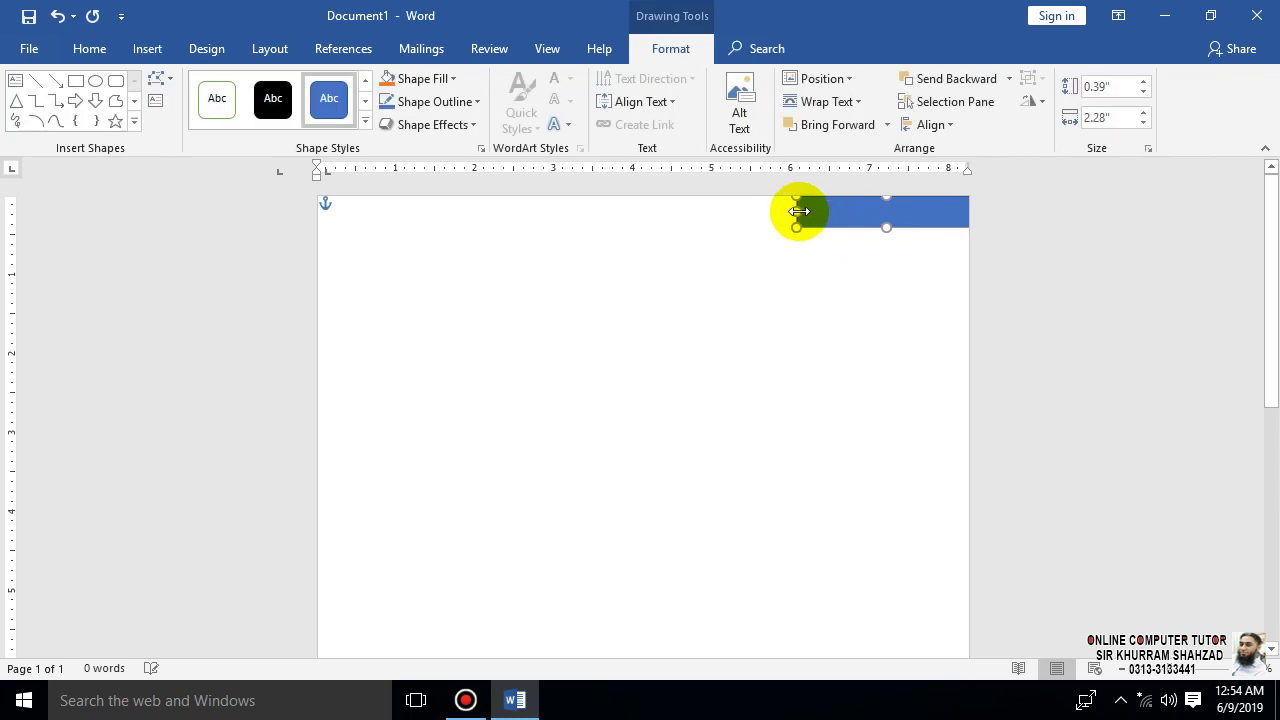
left_click_drag(797, 211, 782, 210)
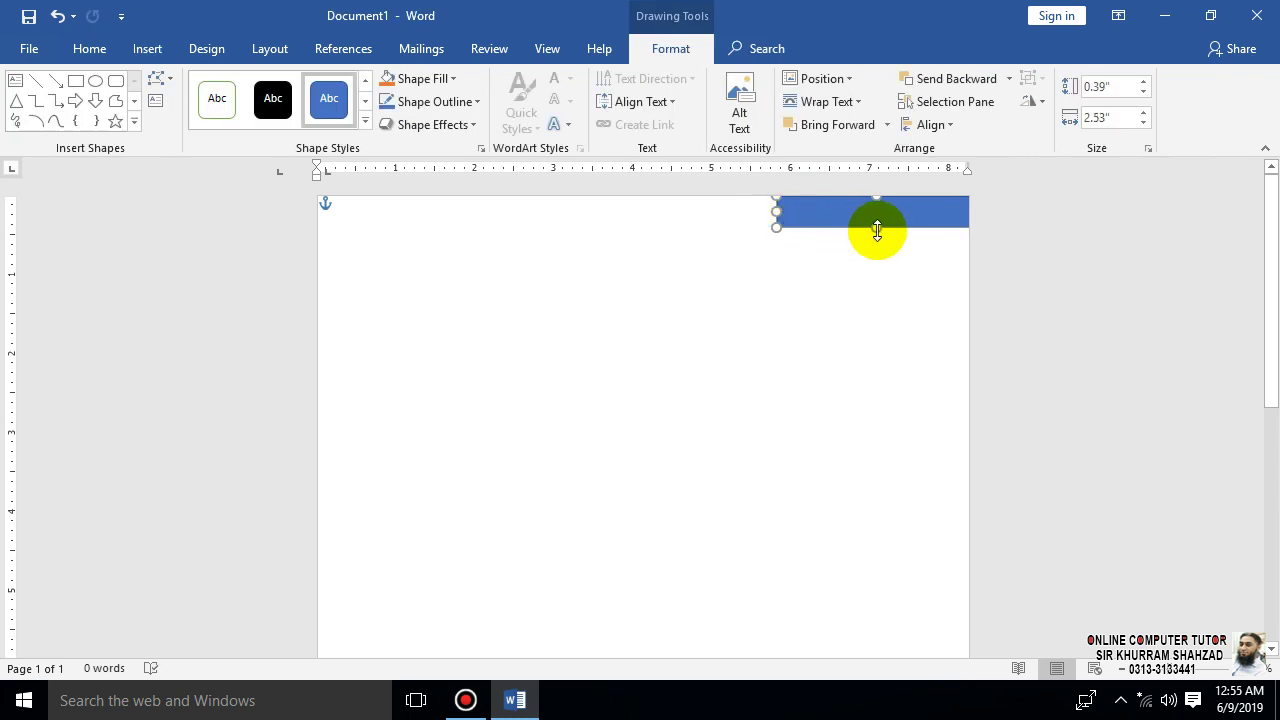
left_click_drag(877, 228, 875, 232)
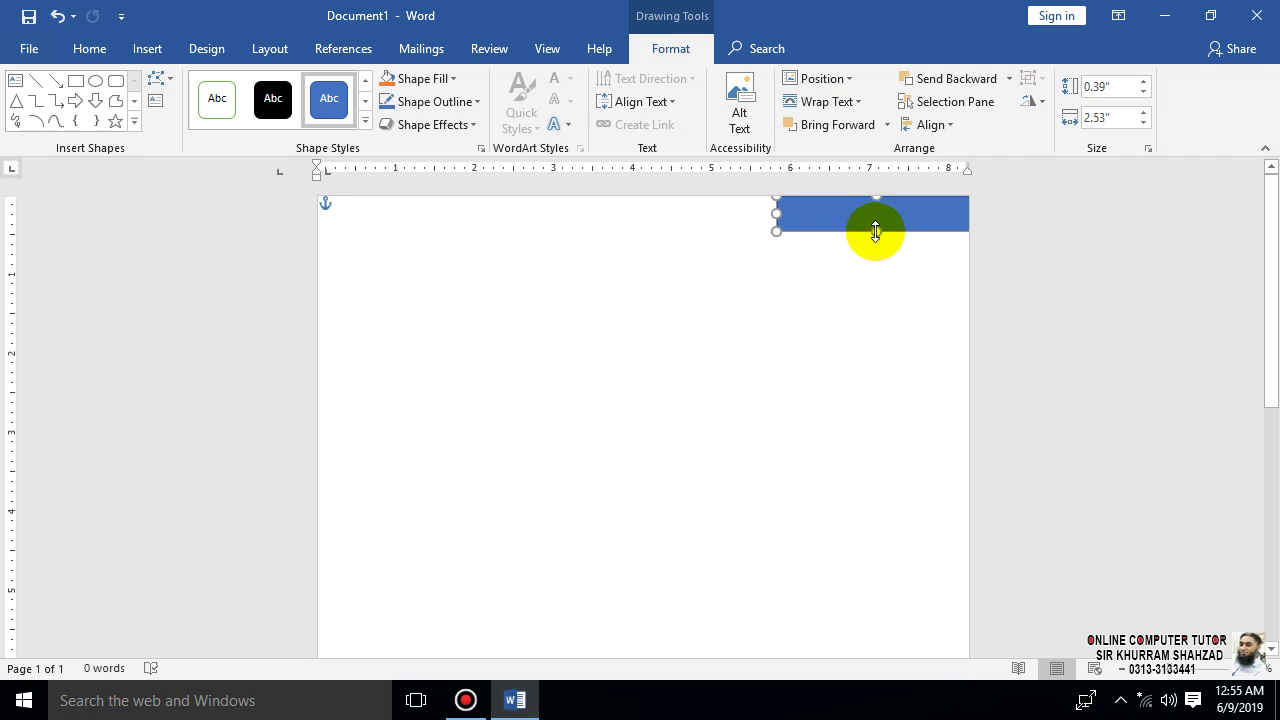
Give the bar No Outline and a Red fill.
left_click(473, 101)
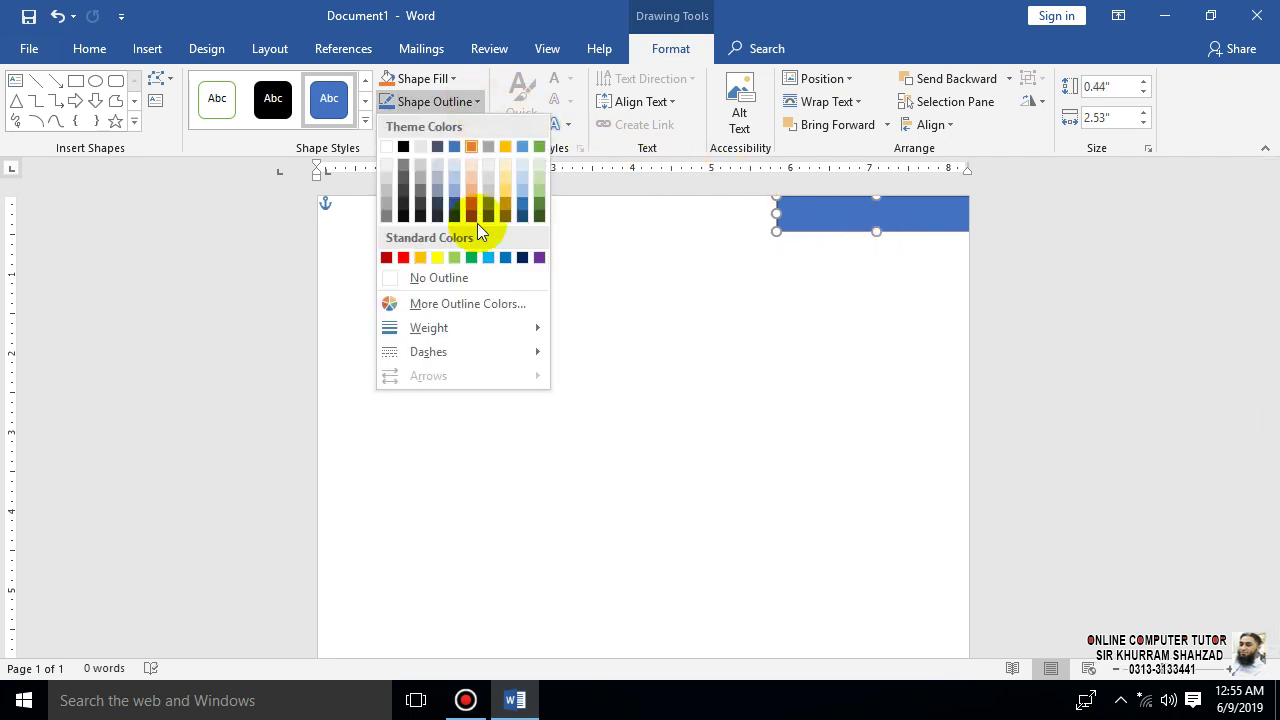
left_click(466, 276)
left_click(457, 79)
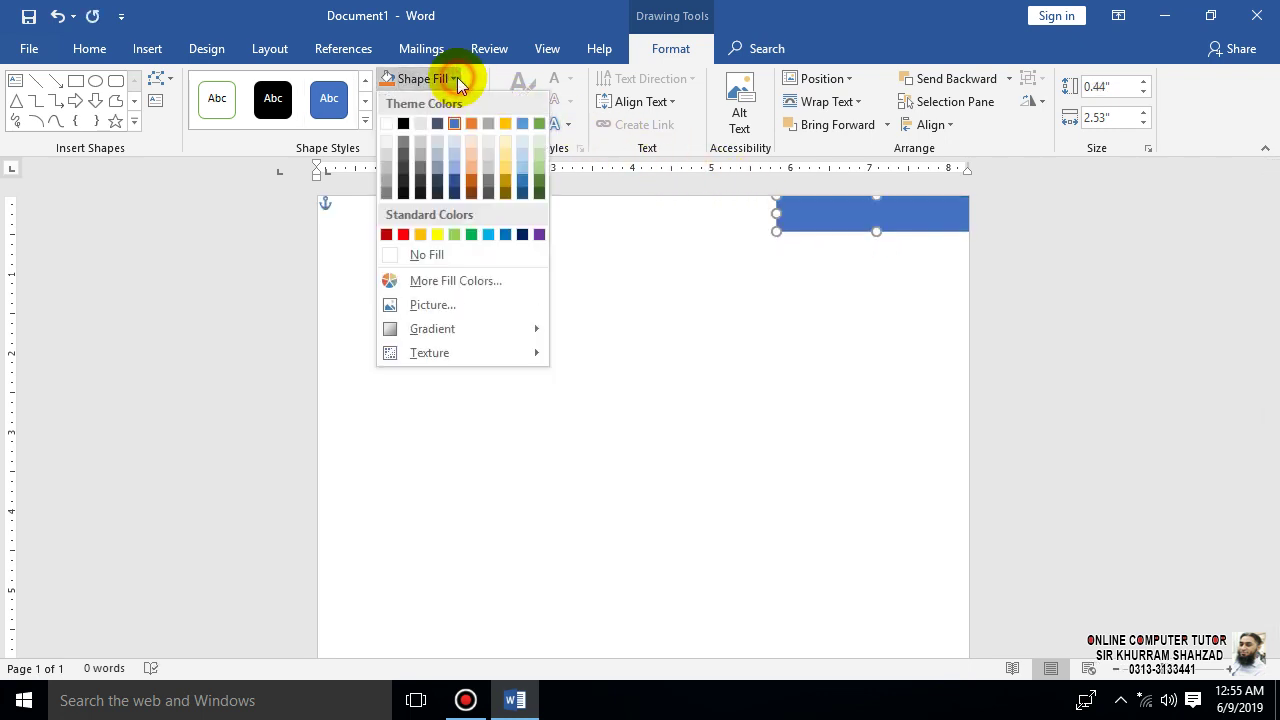
left_click(404, 235)
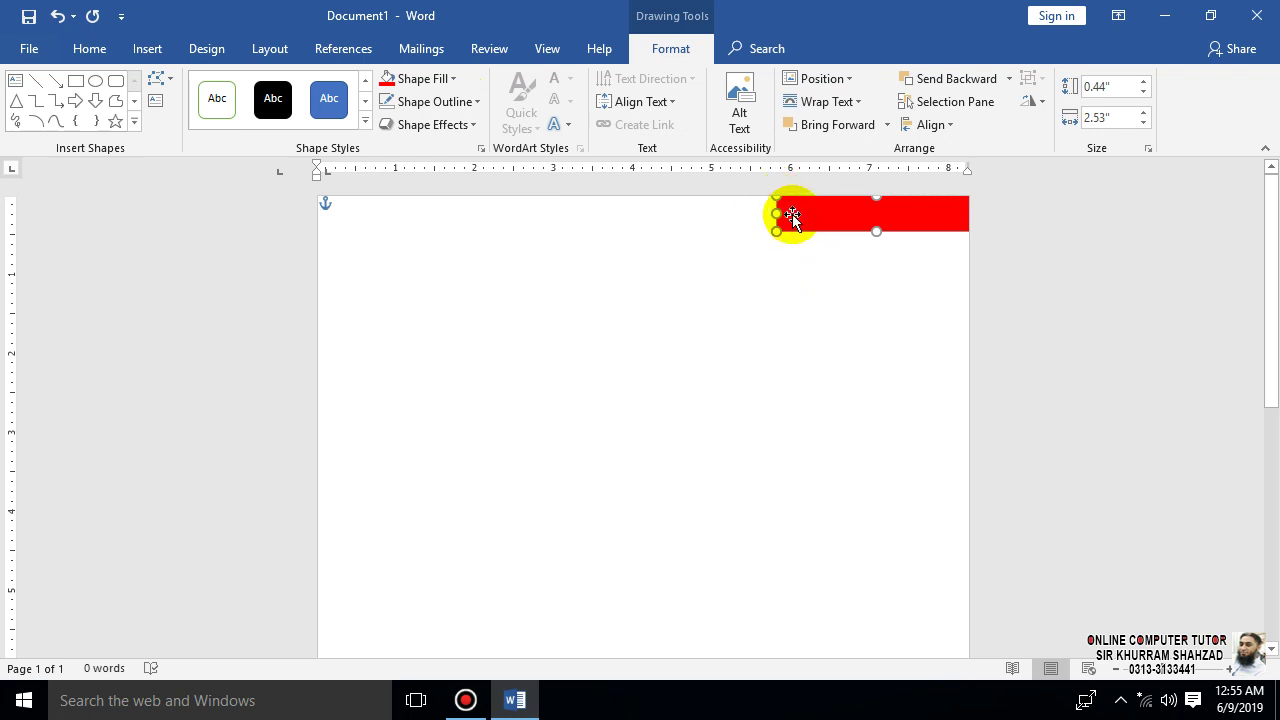
Use Edit Points to drag the red bar's lower-left vertex right, slanting its left end.
right_click(792, 217)
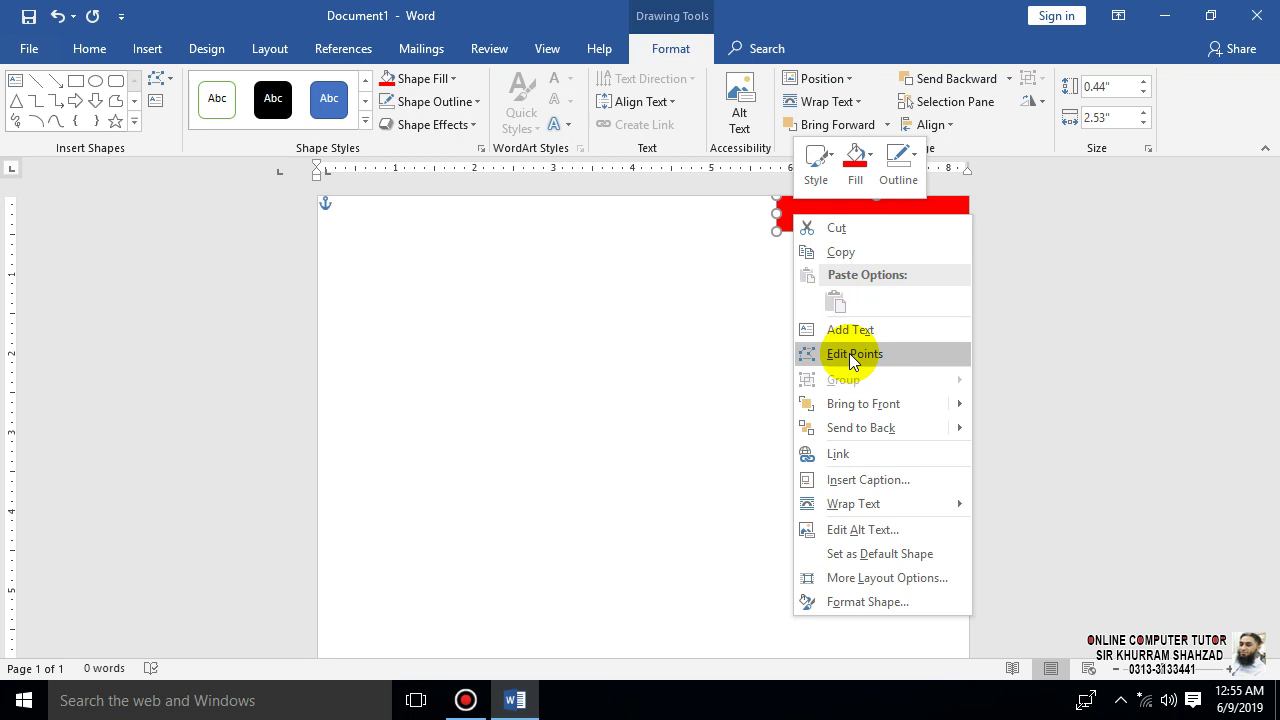
right_click(1085, 700)
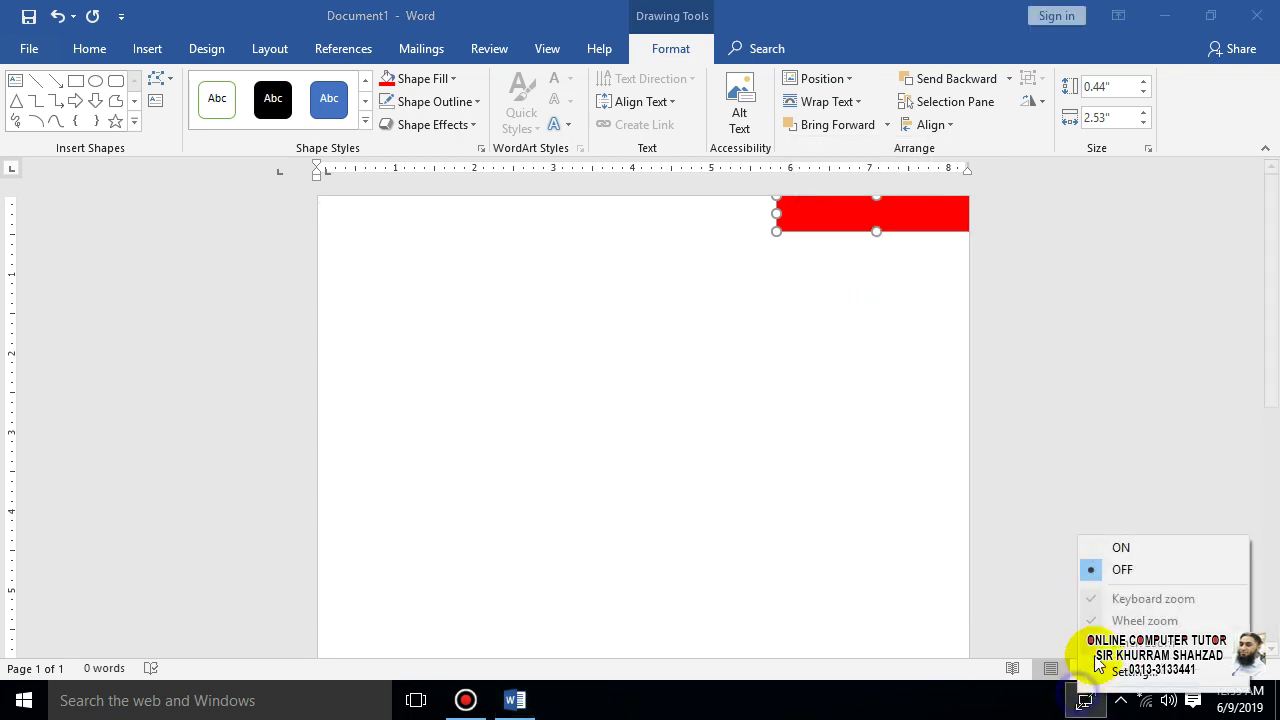
left_click(1115, 550)
right_click(836, 204)
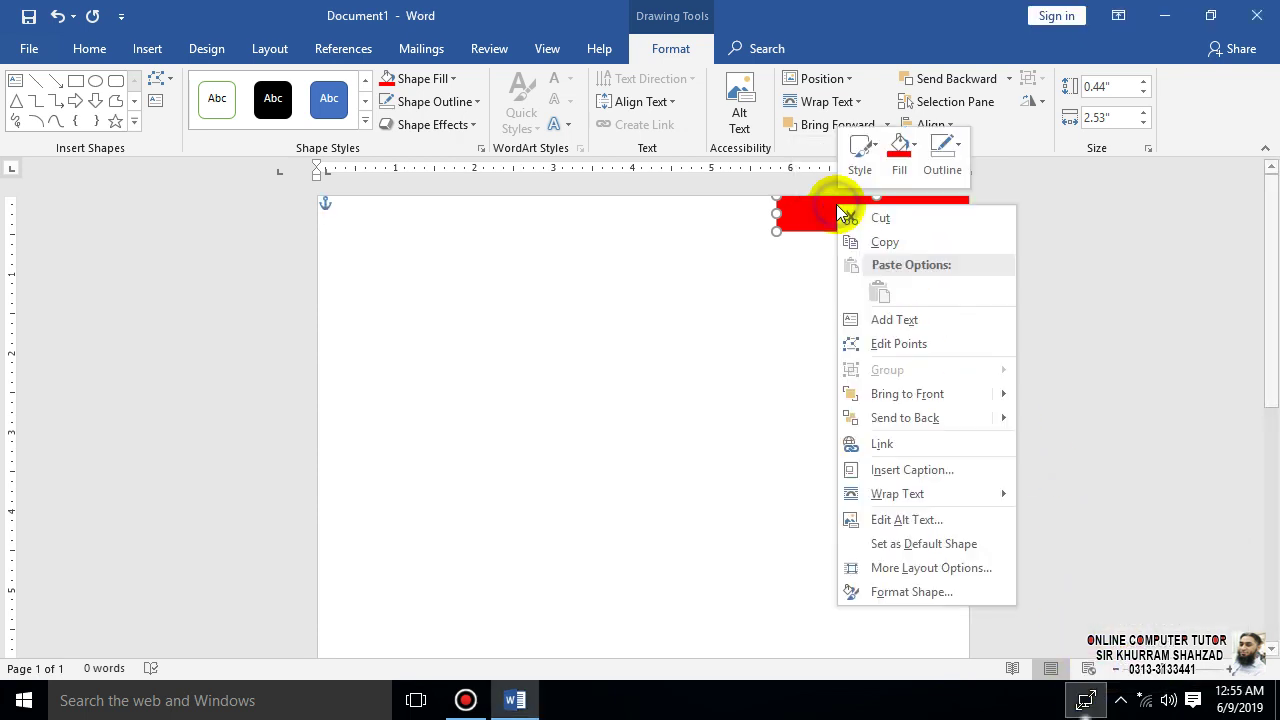
scroll(886, 338, "up", 2)
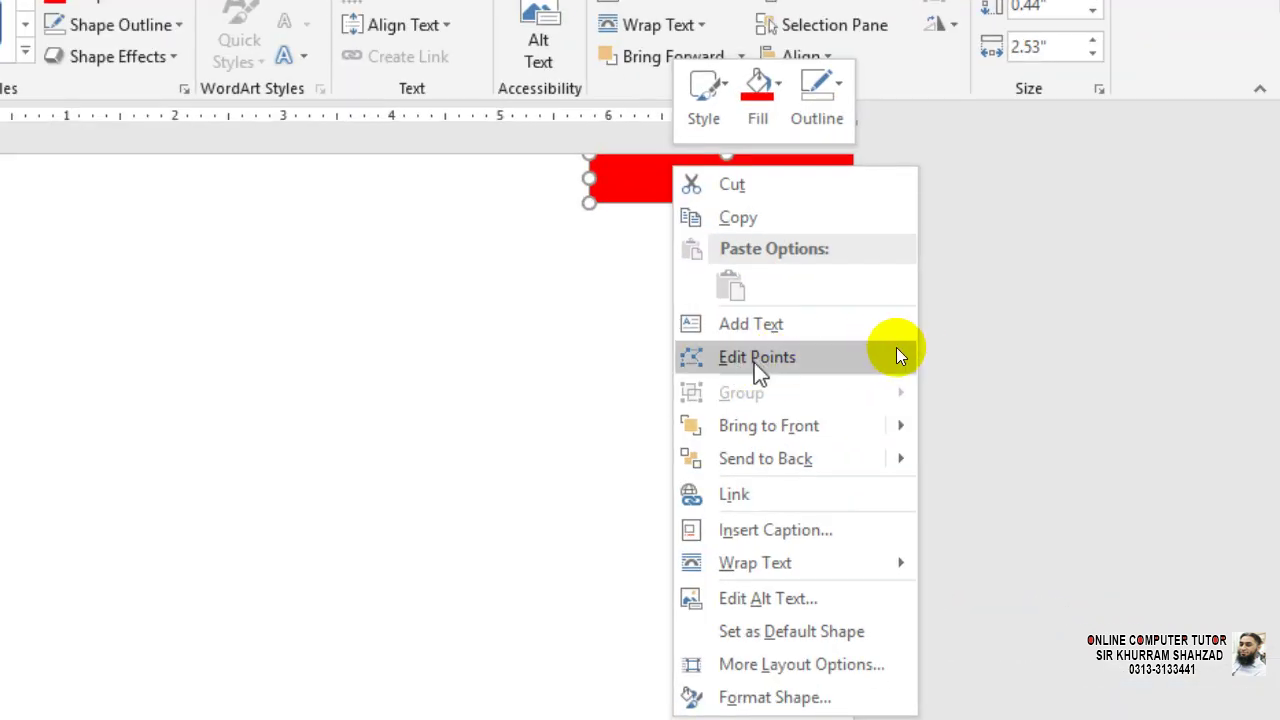
left_click(754, 362)
scroll(741, 218, "down", 2)
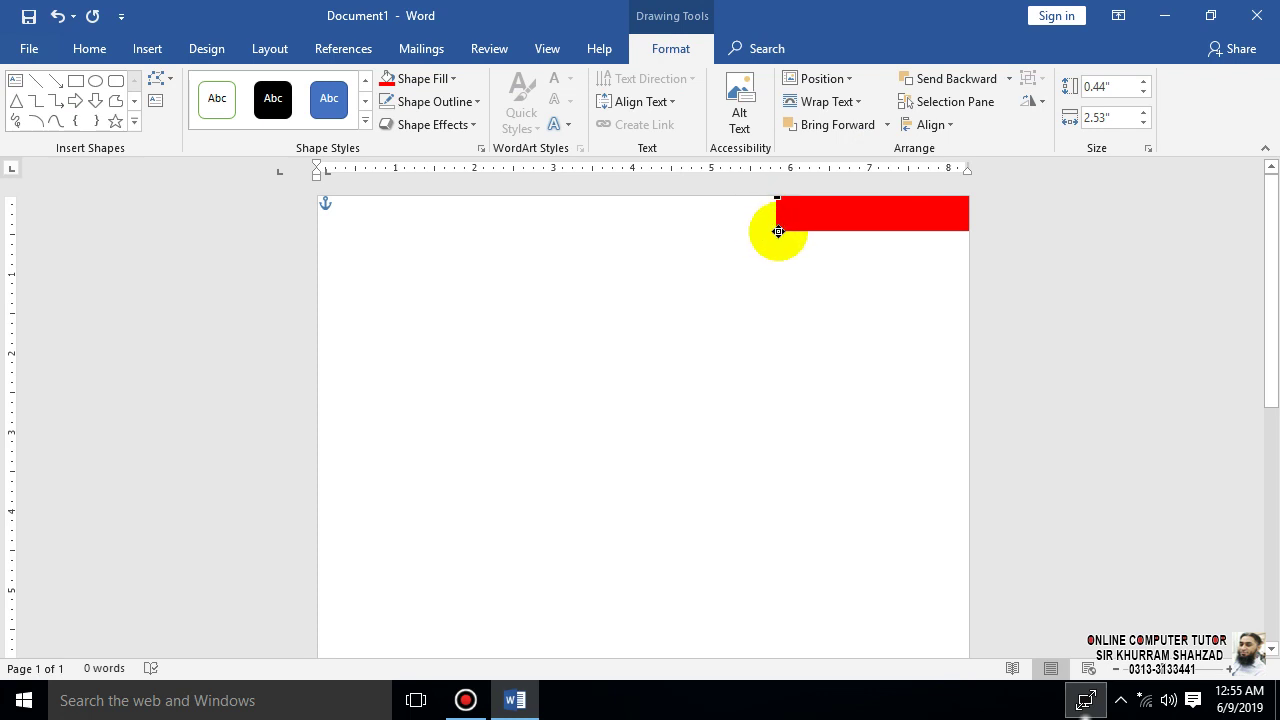
left_click_drag(787, 231, 812, 232)
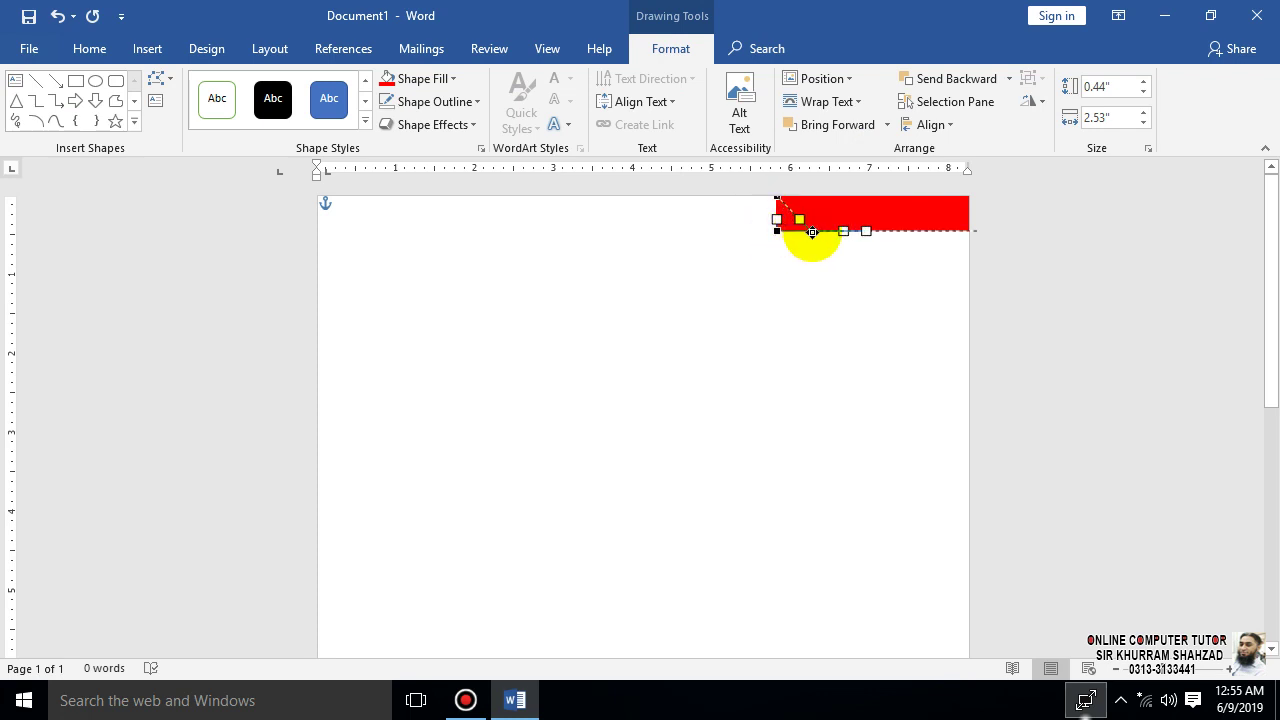
left_click_drag(813, 232, 798, 231)
left_click(818, 286)
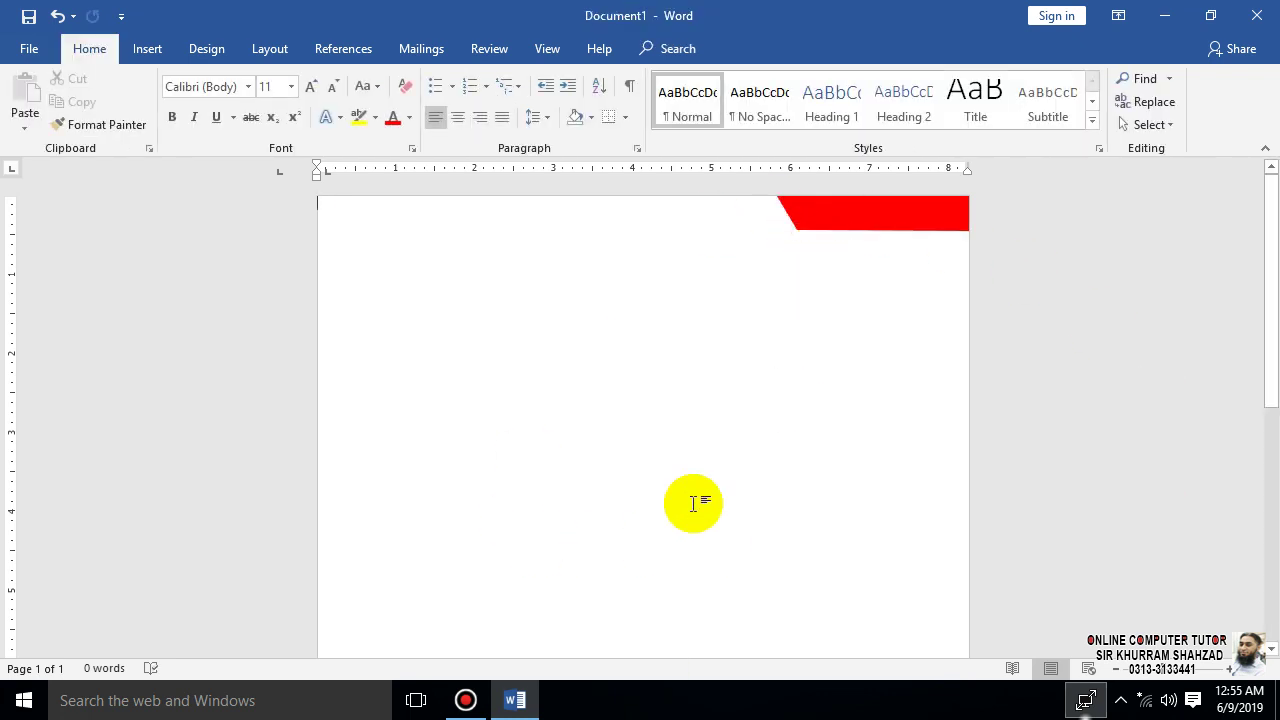
Draw a 0.11" by 8.27" rectangle along the page's bottom edge.
scroll(634, 531, "down", 6)
scroll(660, 545, "down", 2)
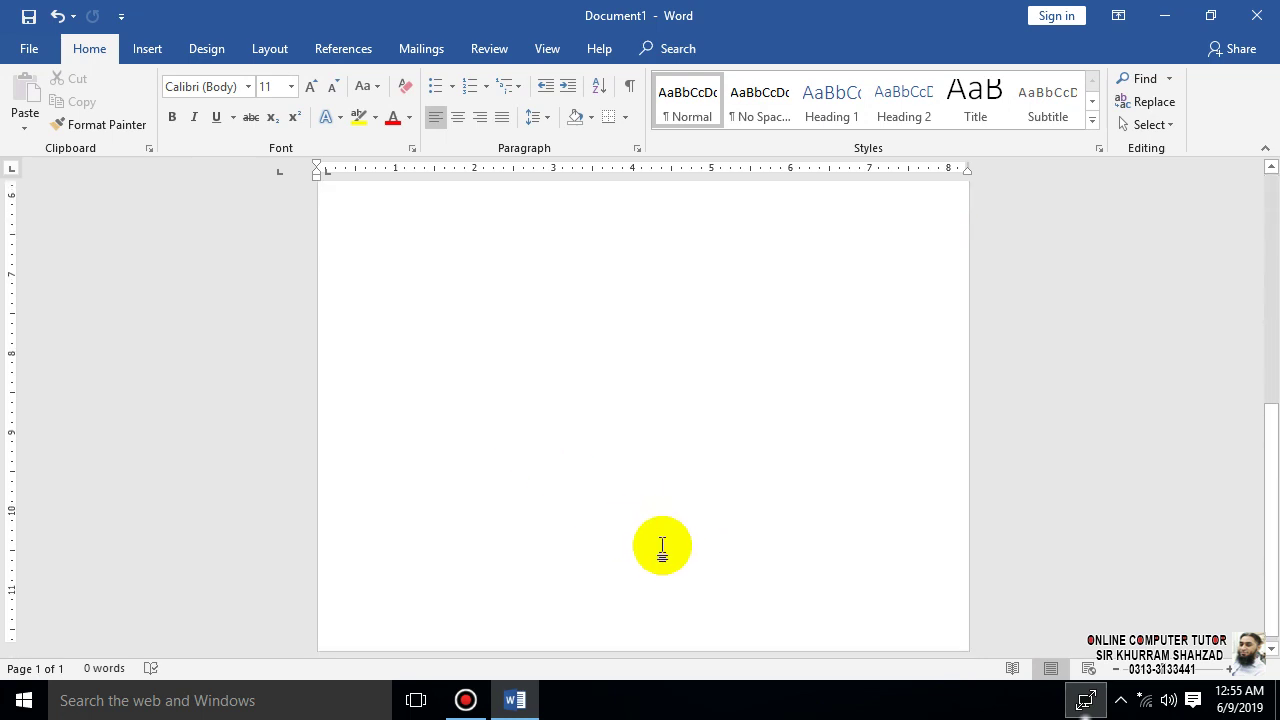
left_click(147, 46)
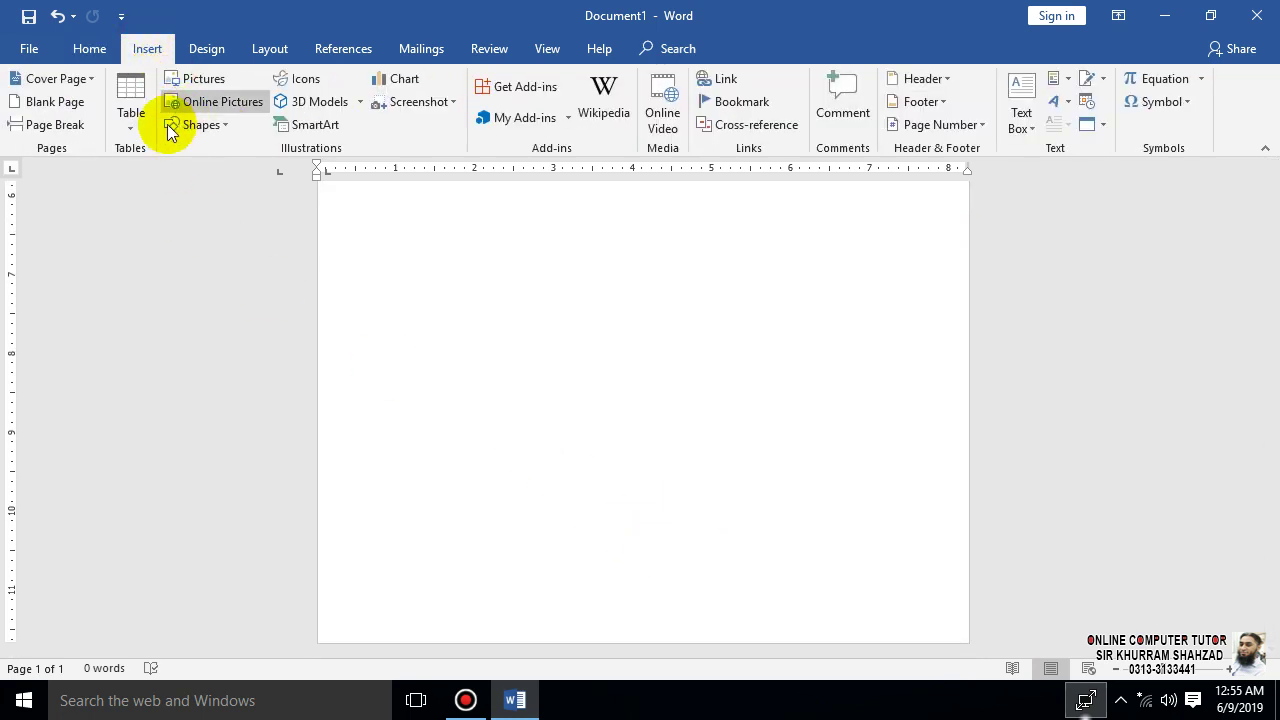
left_click(205, 125)
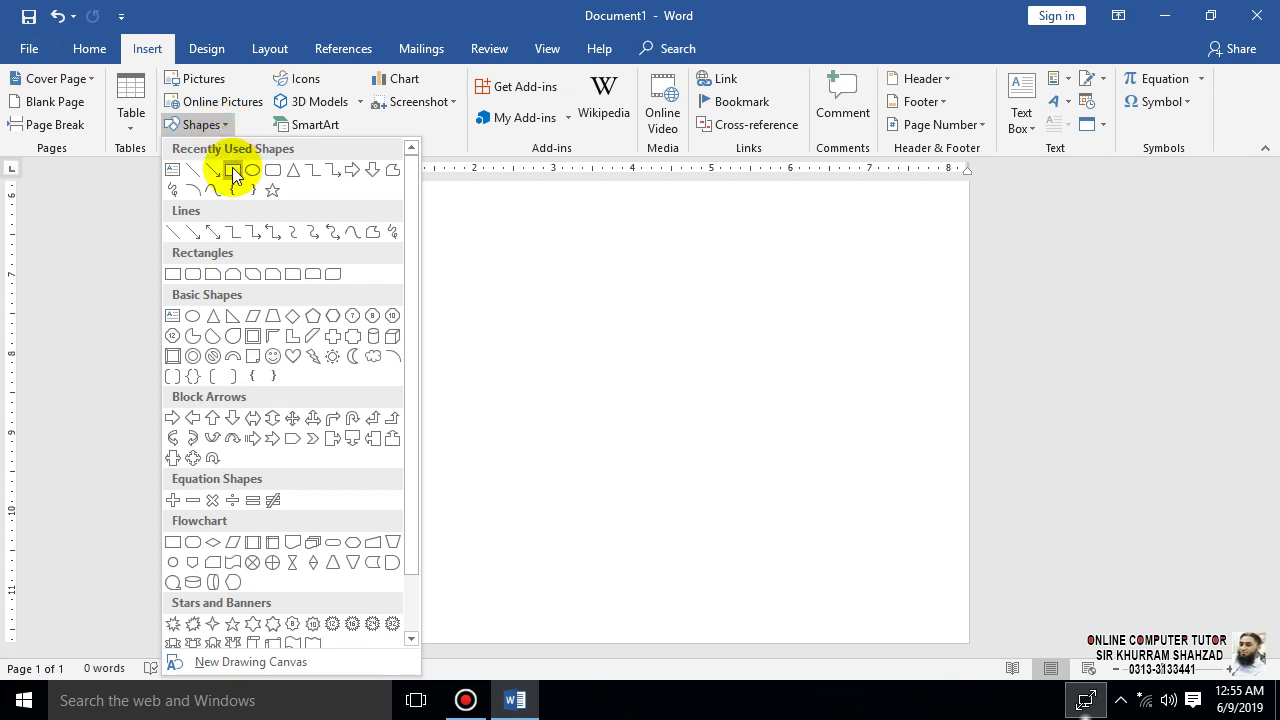
left_click(233, 172)
left_click_drag(317, 614, 968, 641)
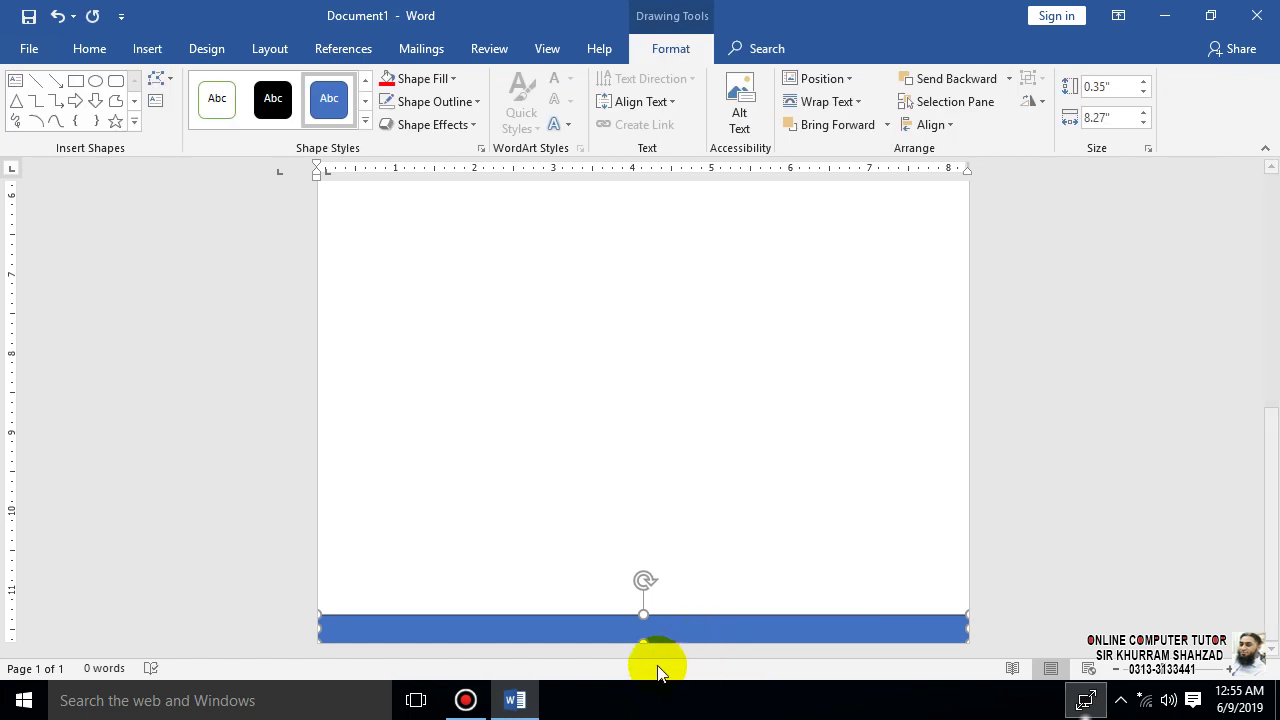
left_click_drag(645, 616, 645, 634)
Remove the bottom bar's outline and fill it Red.
left_click(469, 99)
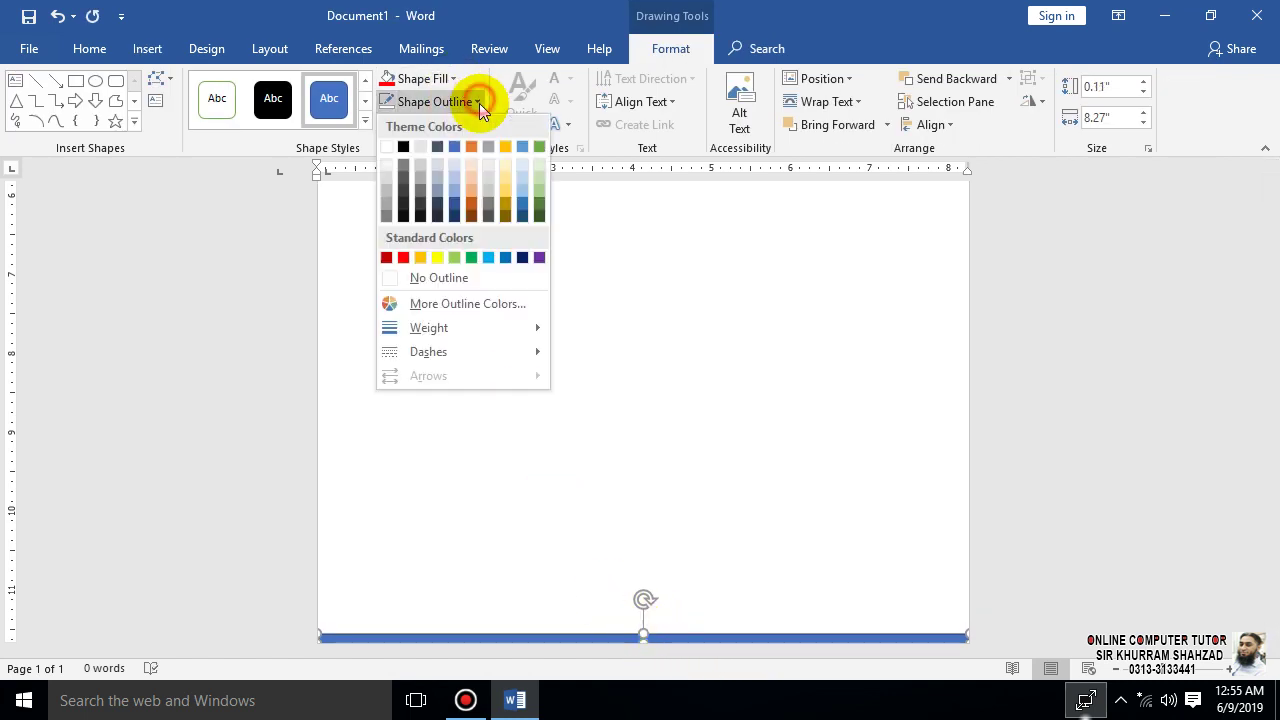
left_click(439, 283)
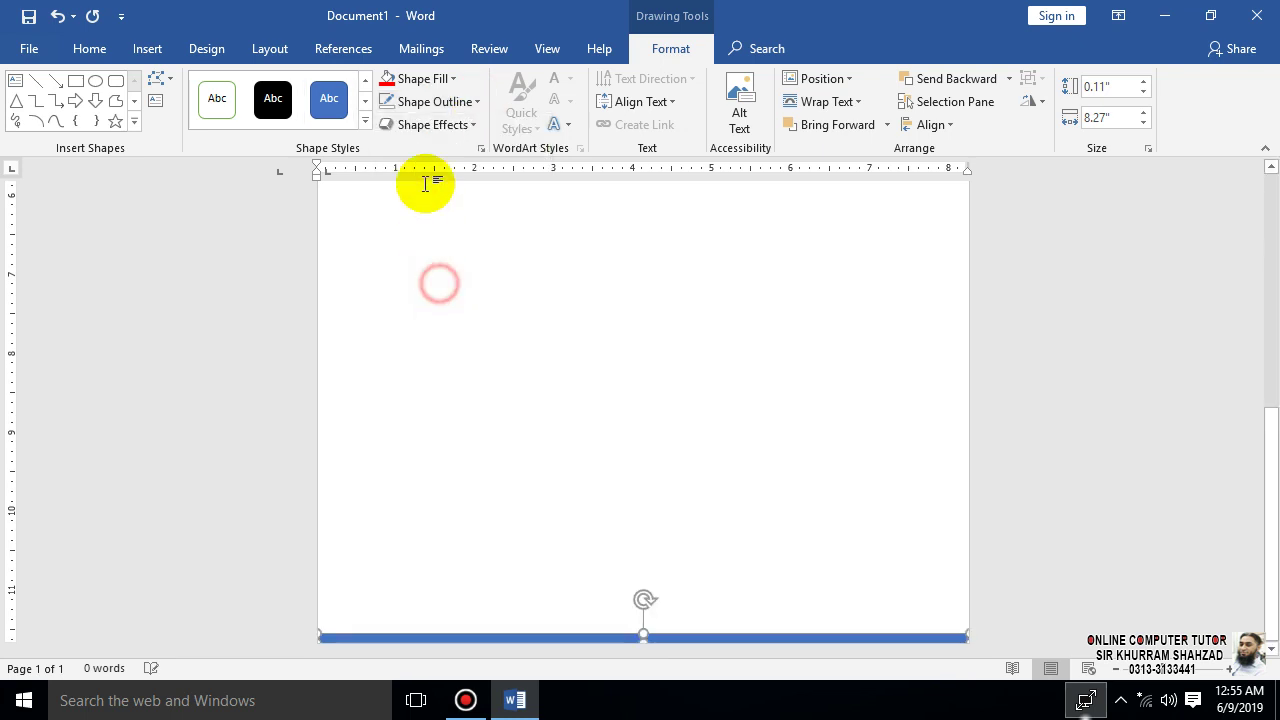
left_click(455, 79)
left_click(405, 235)
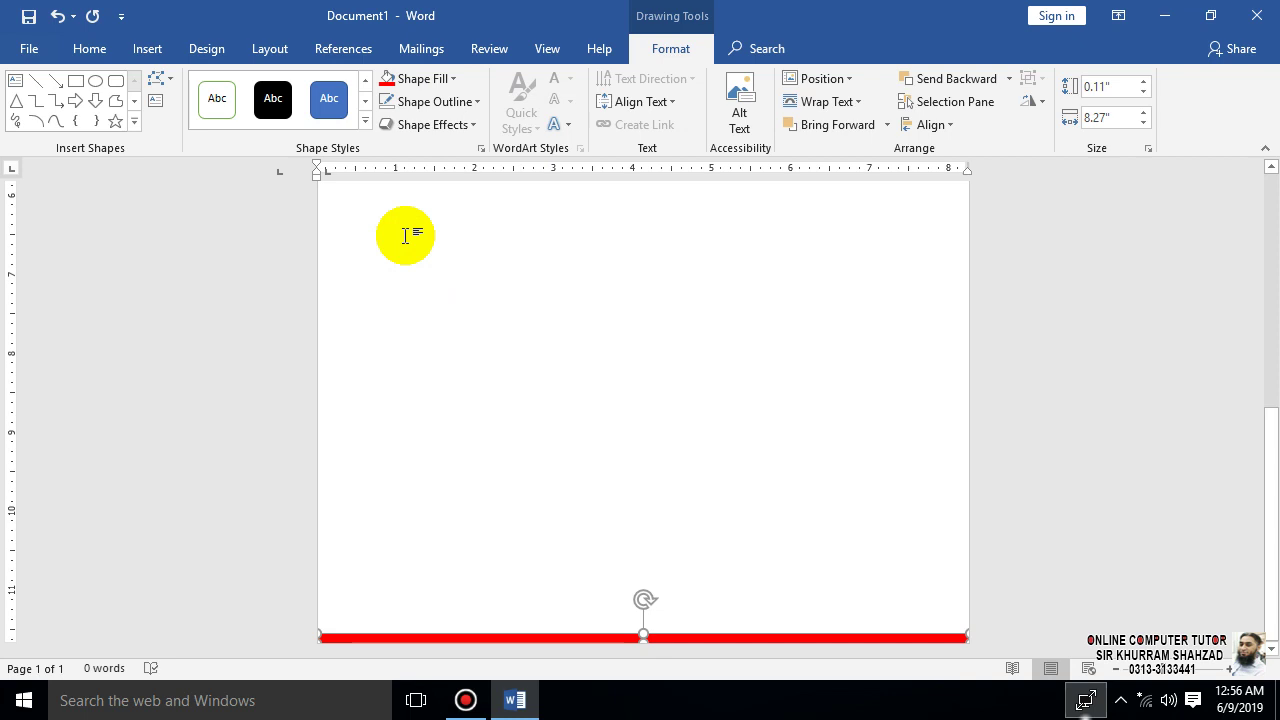
Copy and paste the slanted red bar with Ctrl+C and Ctrl+V.
left_click(768, 380)
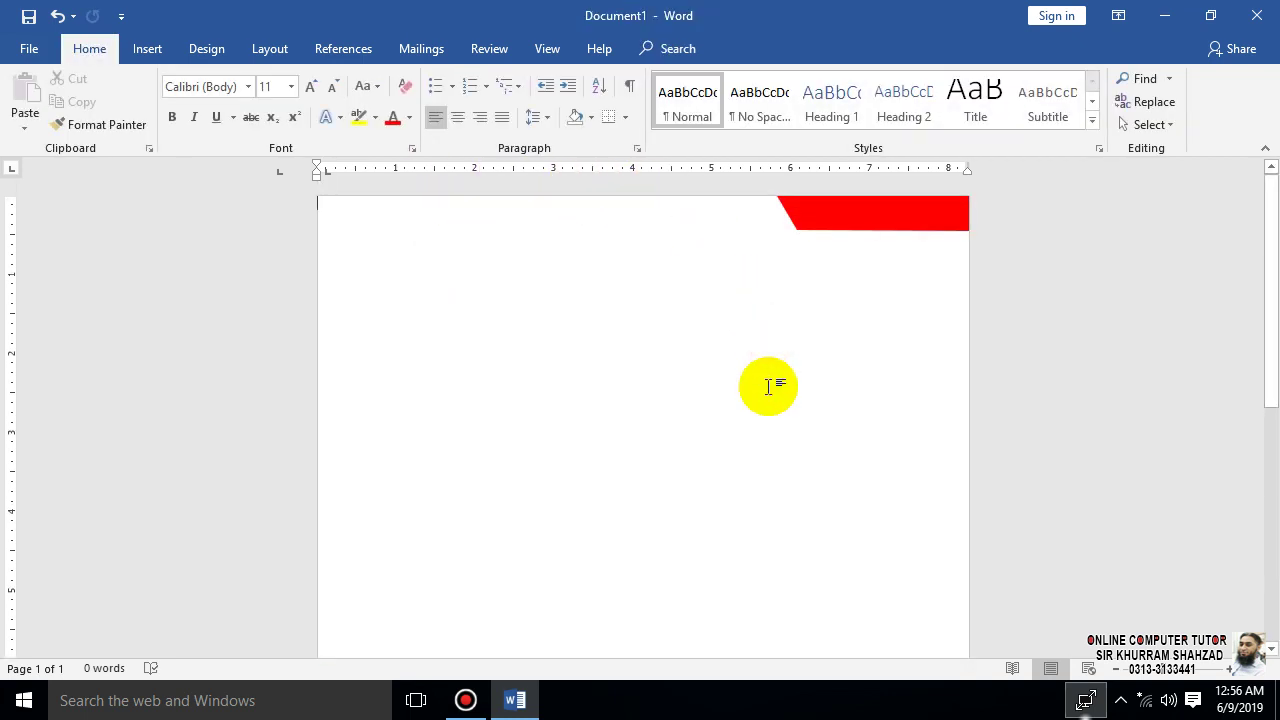
scroll(849, 615, "down", 5)
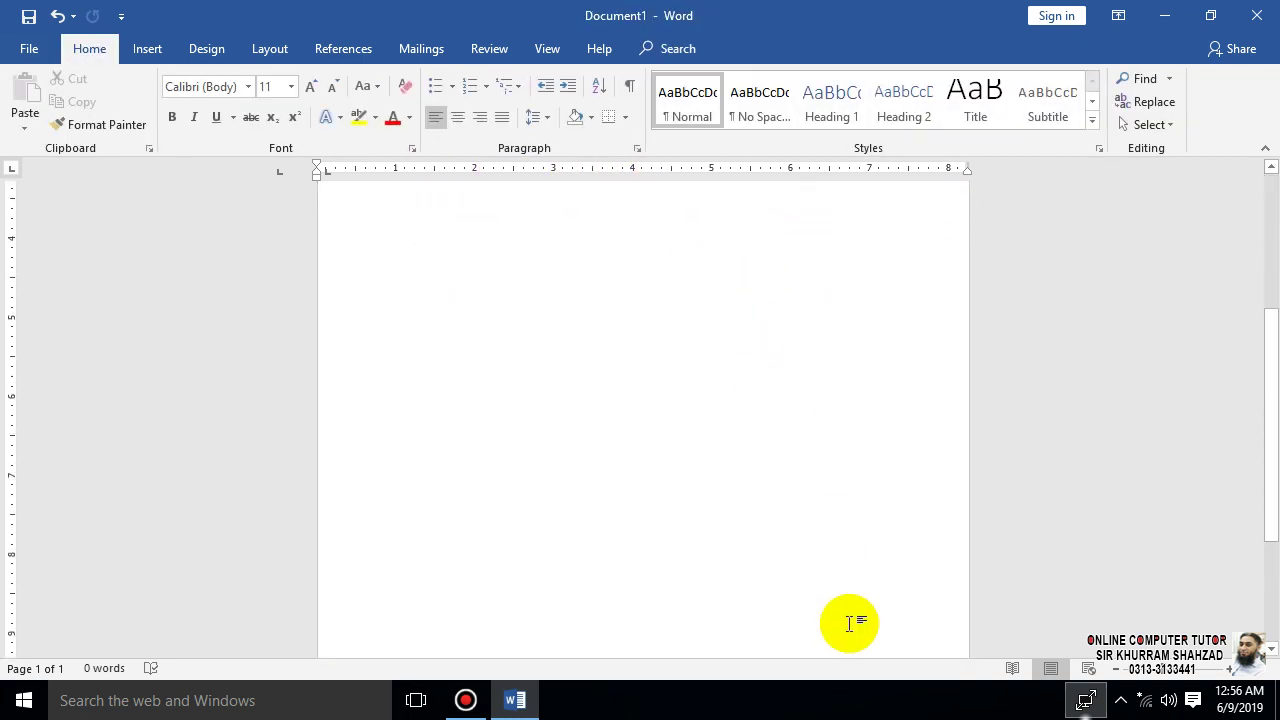
scroll(849, 623, "up", 5)
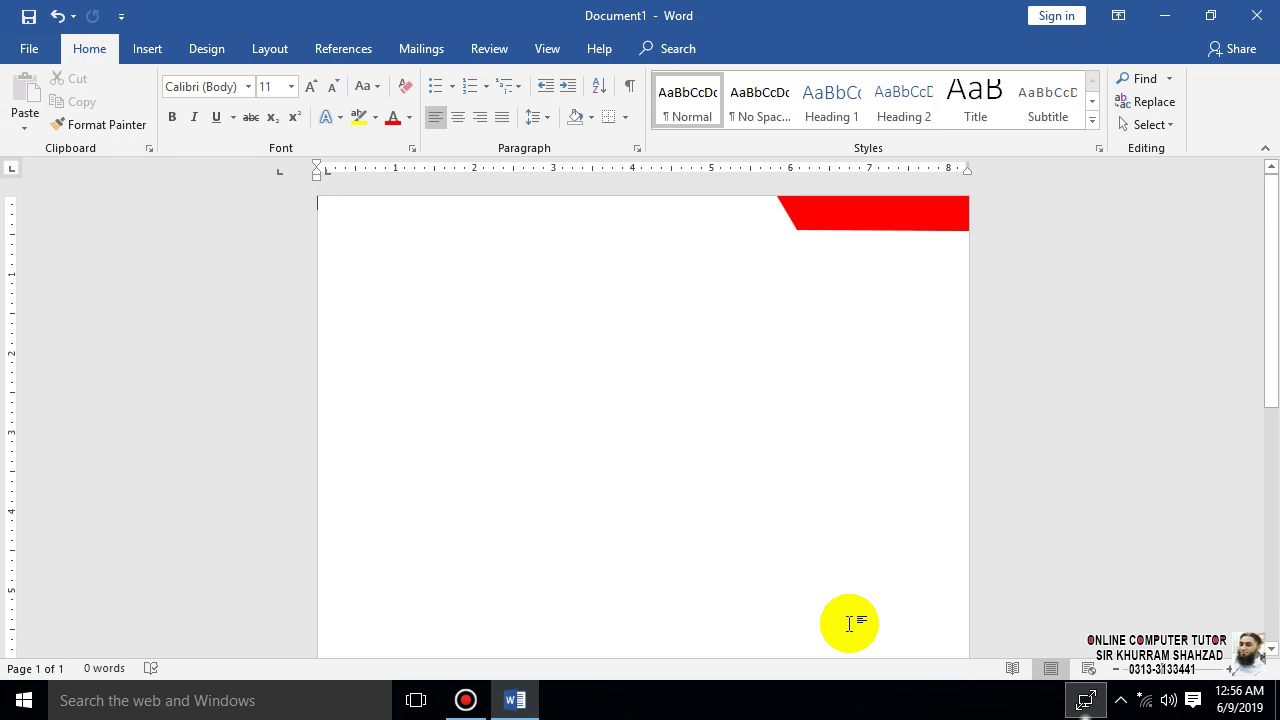
left_click(892, 212)
scroll(906, 392, "down", 1)
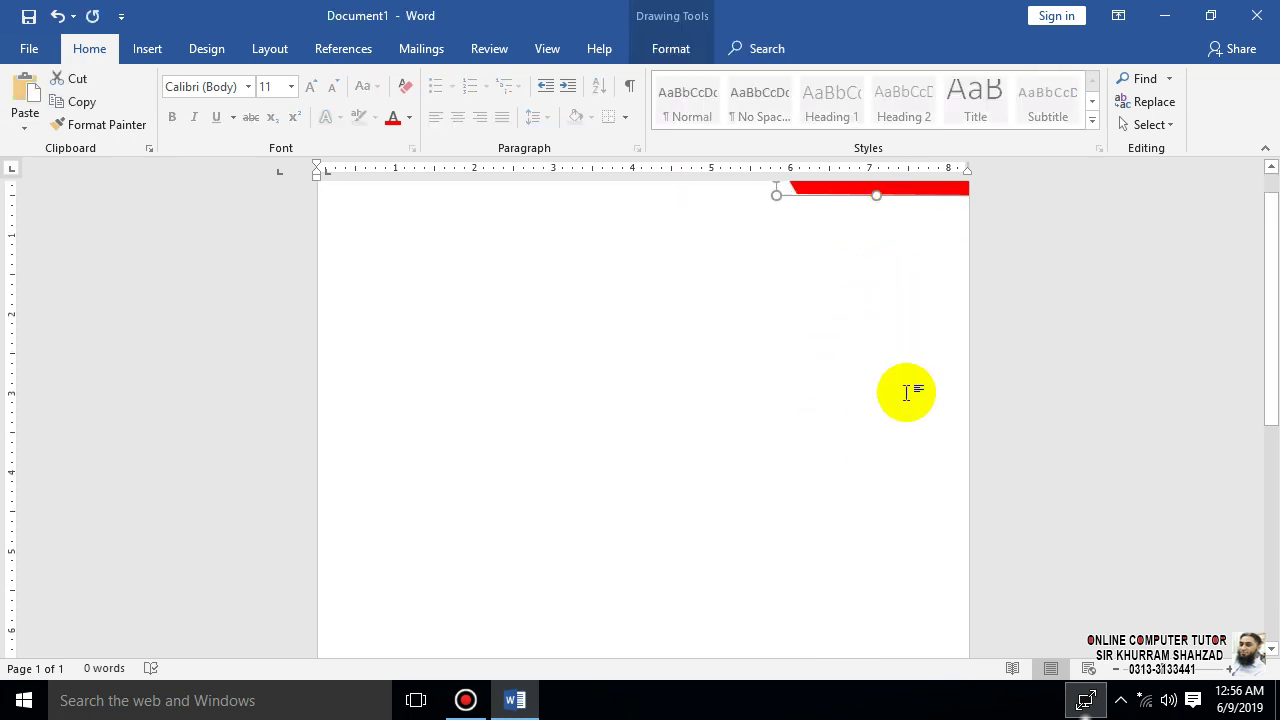
scroll(906, 392, "up", 1)
key("ctrl+c")
key("ctrl+v")
Move the duplicate to the page's bottom-right, just above the thin red strip.
left_click_drag(869, 234, 922, 530)
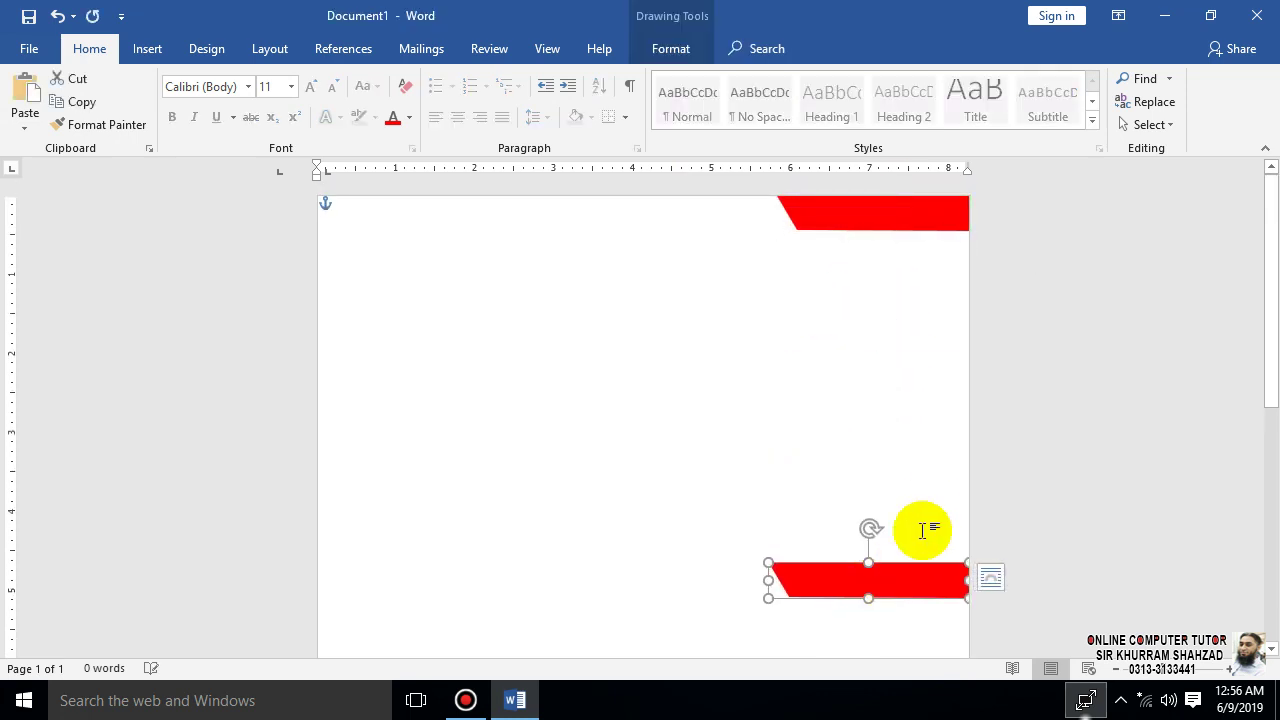
scroll(922, 530, "down", 5)
scroll(928, 223, "down", 2)
scroll(906, 200, "up", 1)
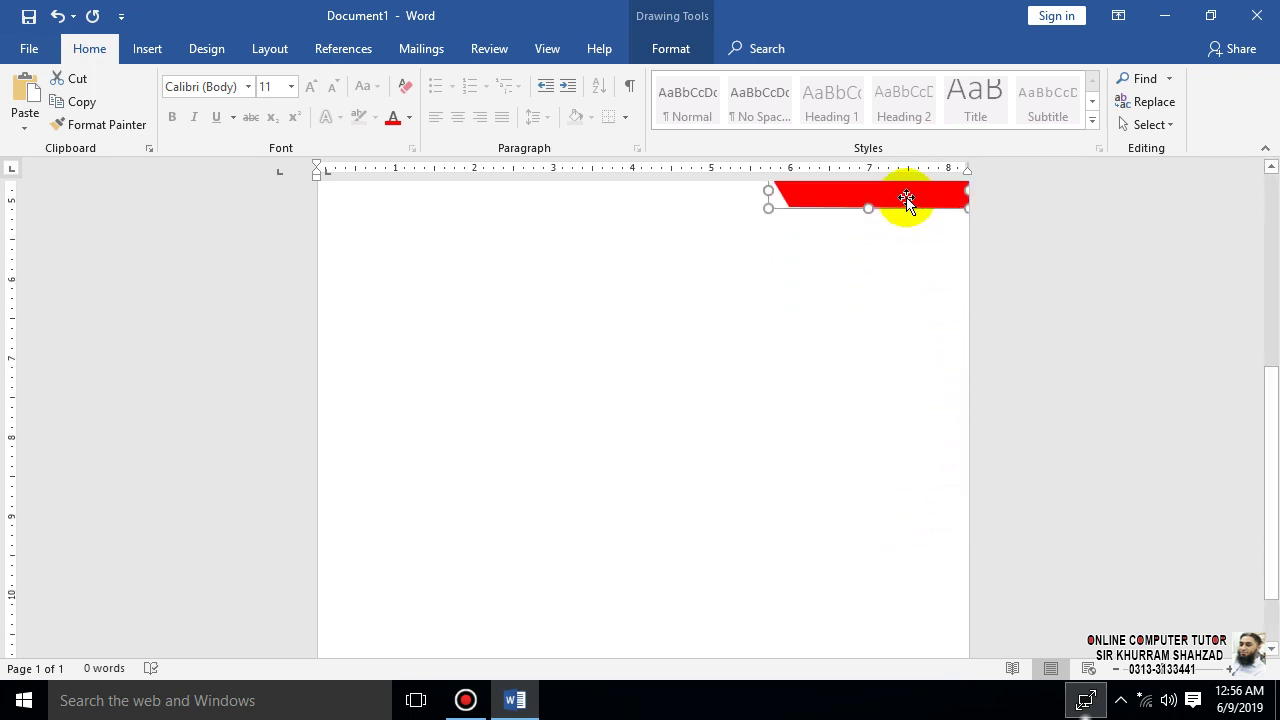
mouse_move(906, 200)
left_mouse_down()
mouse_move(906, 563)
mouse_move(922, 601)
left_mouse_up()
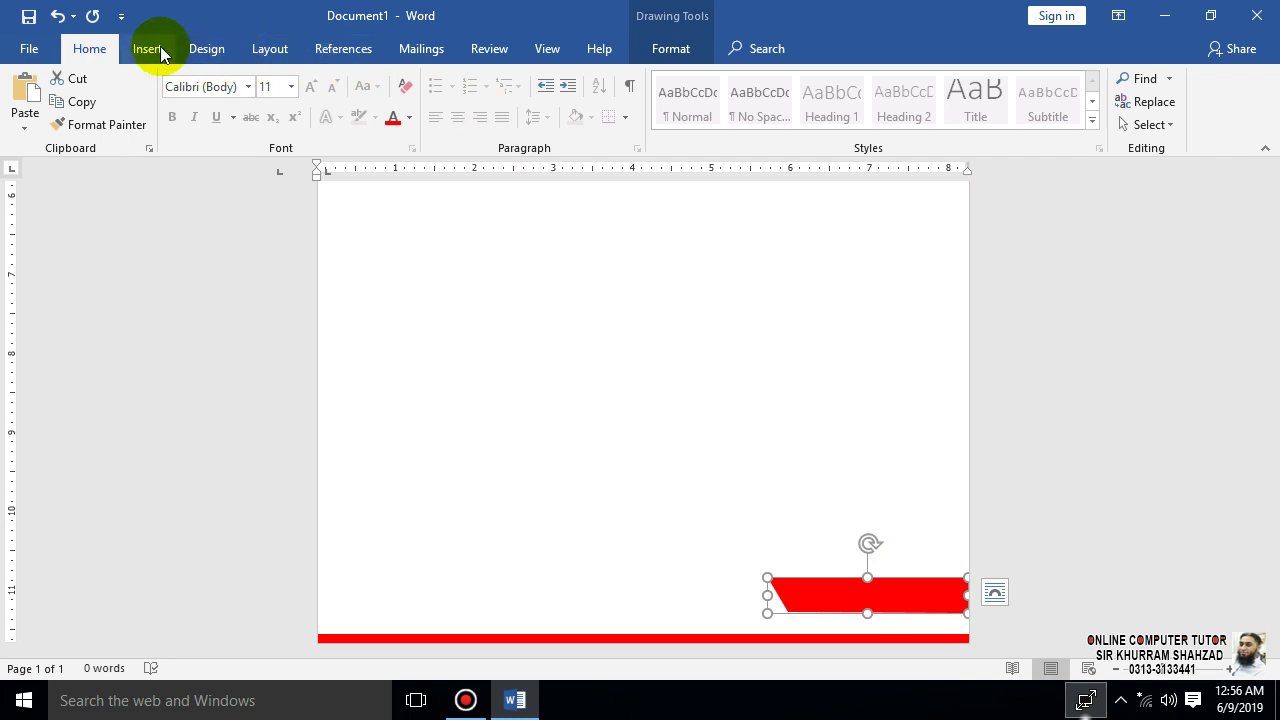
Change the duplicated slanted bar's Shape Fill from red to Blue.
left_click(407, 117)
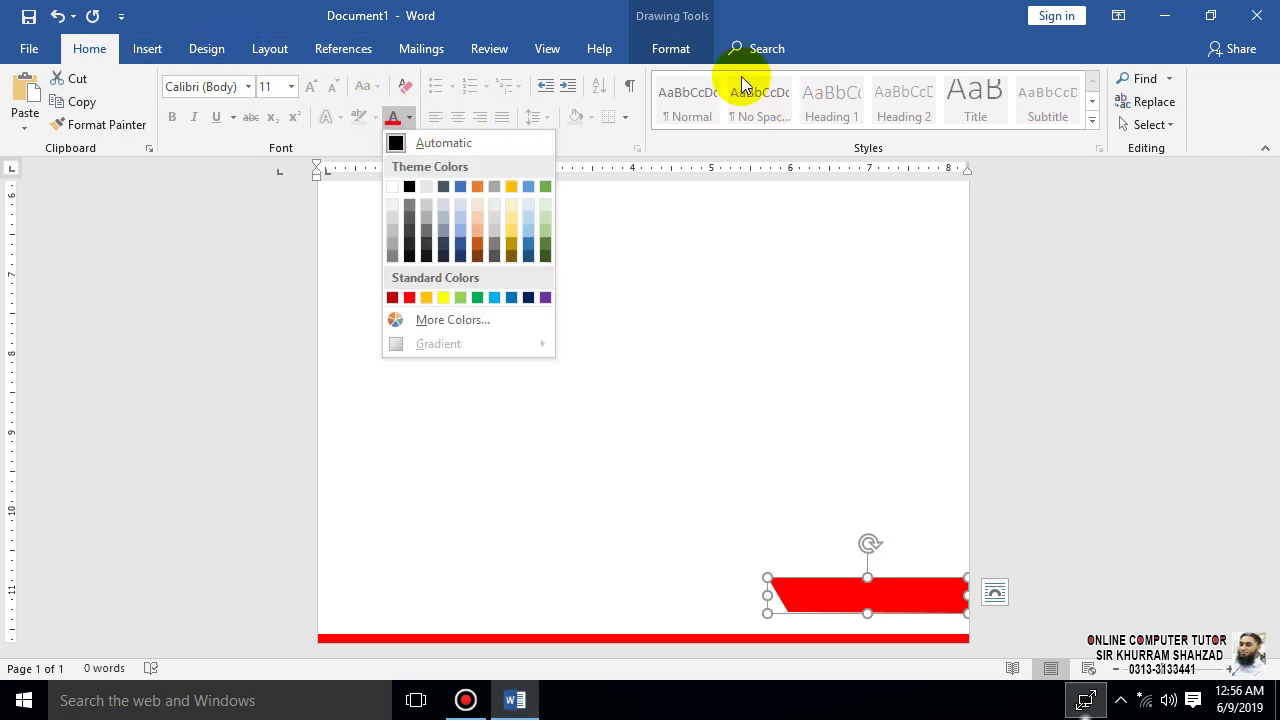
left_click(668, 50)
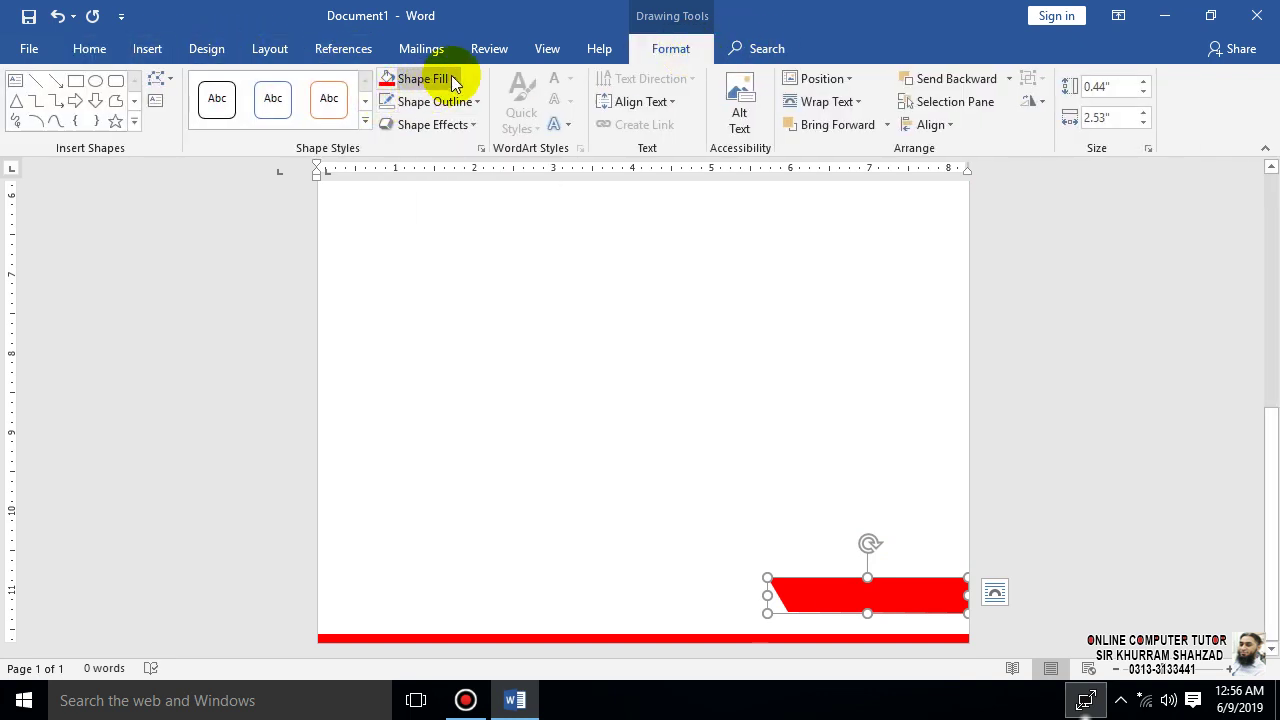
left_click(452, 80)
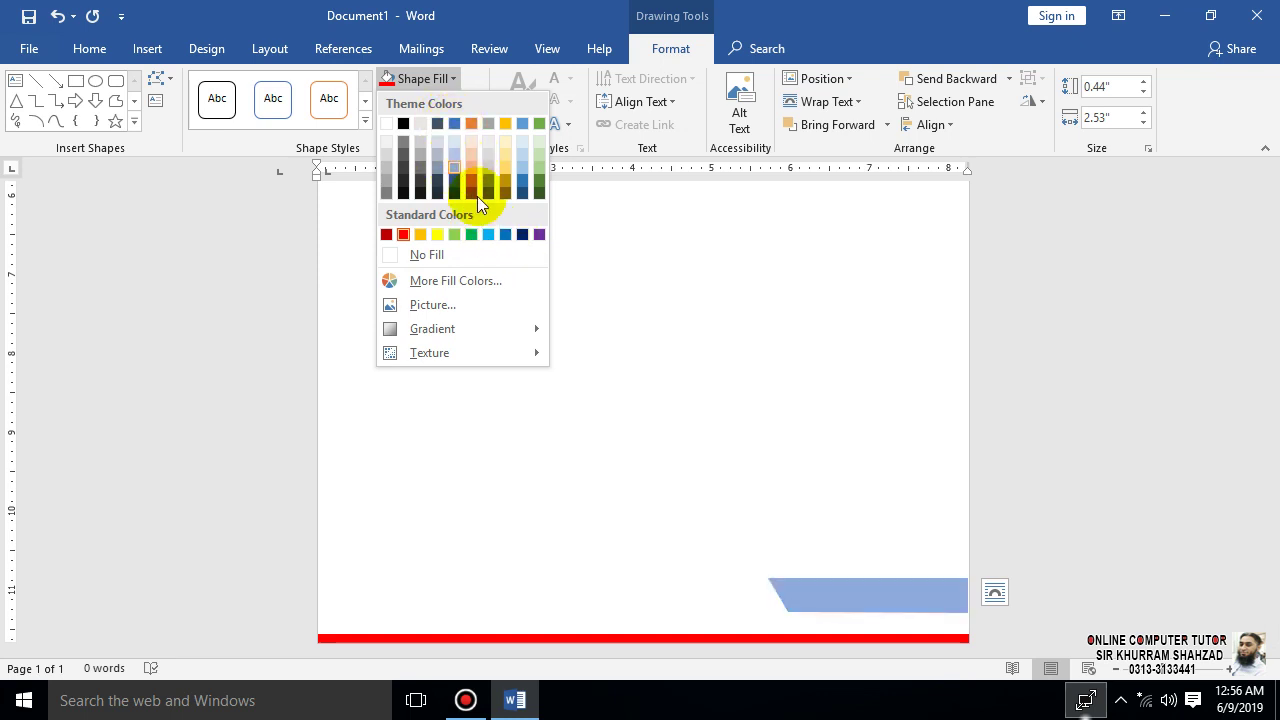
left_click(508, 233)
key("ctrl+z")
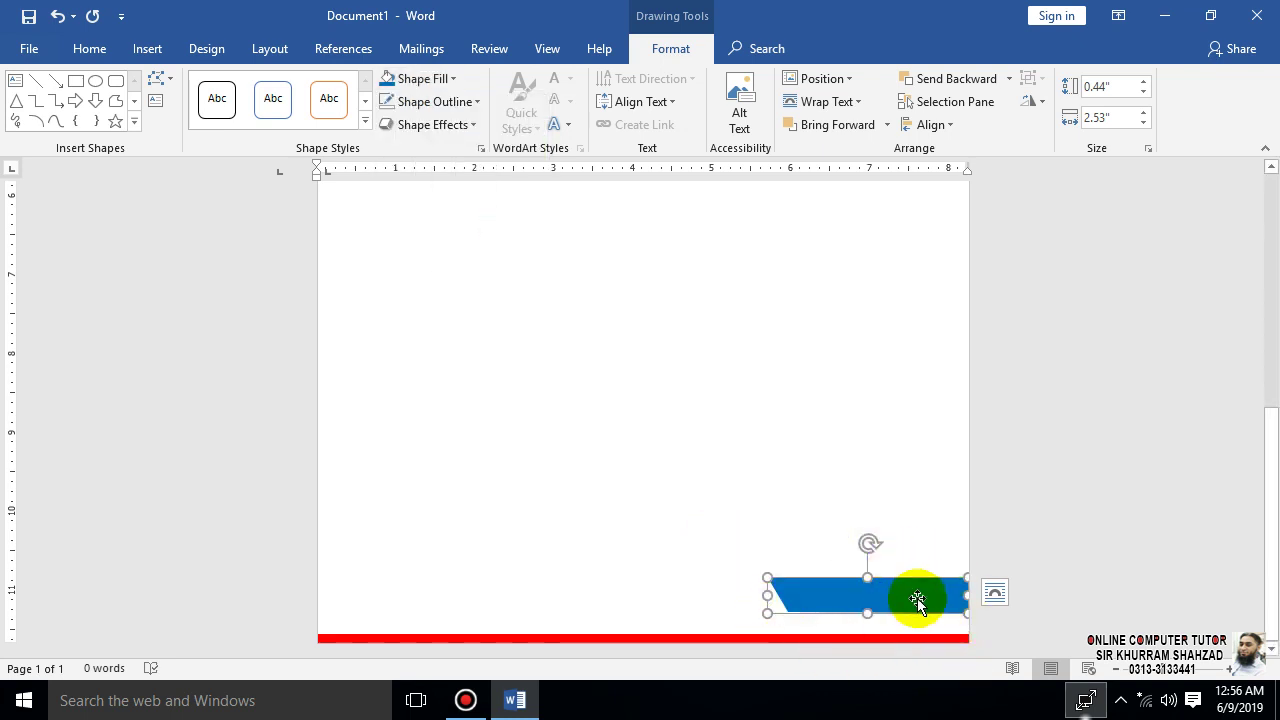
Move the blue bar down and edit its points so its slant mirrors the top bar.
left_click(871, 602)
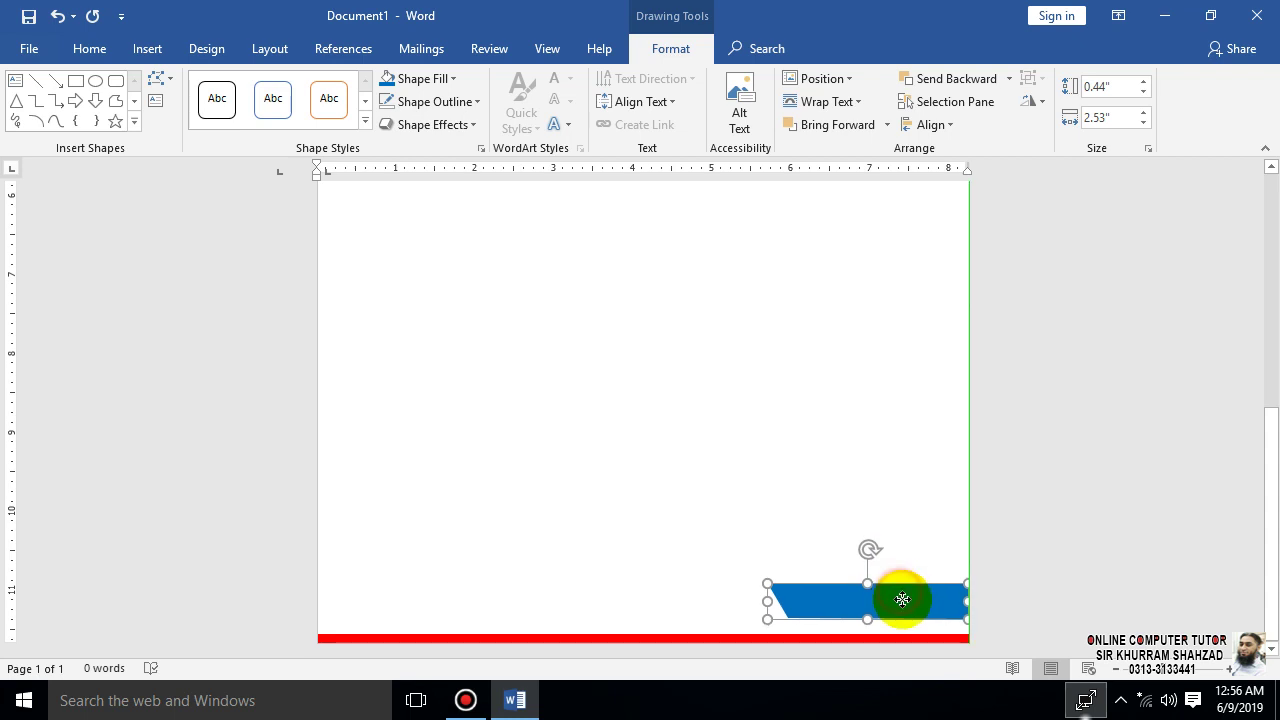
left_click_drag(871, 602, 903, 614)
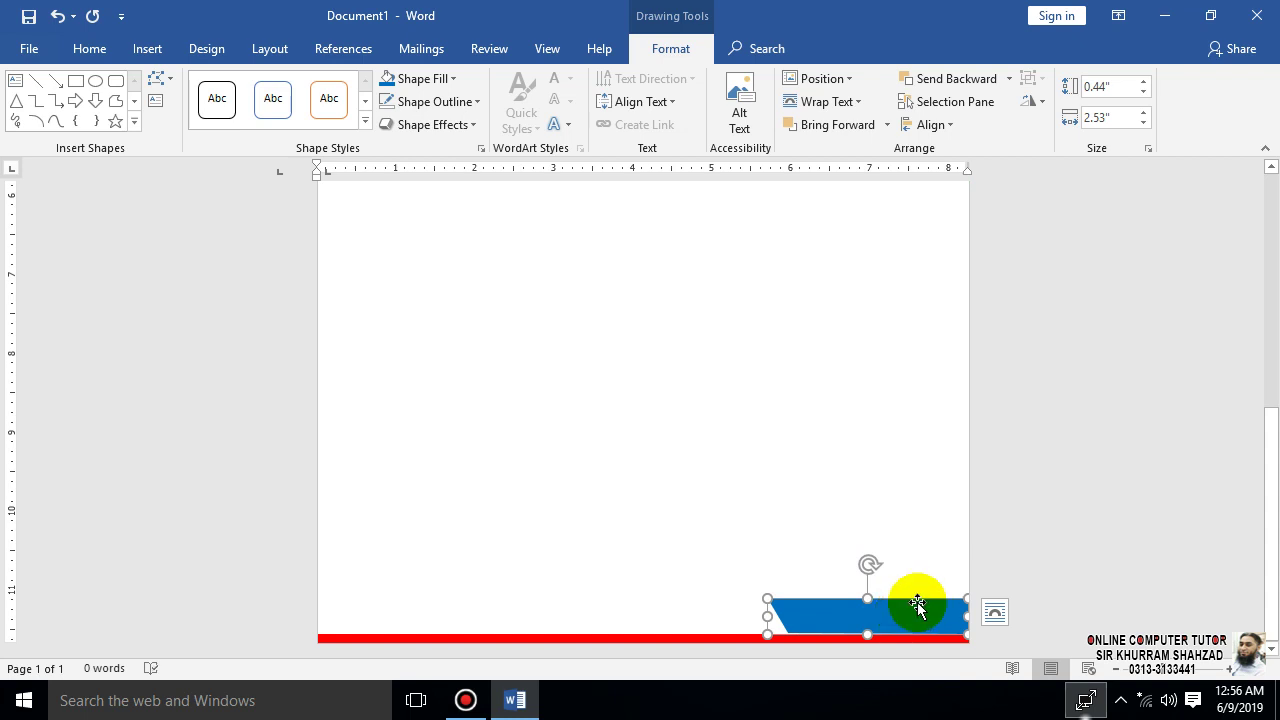
left_click(843, 634)
right_click(801, 612)
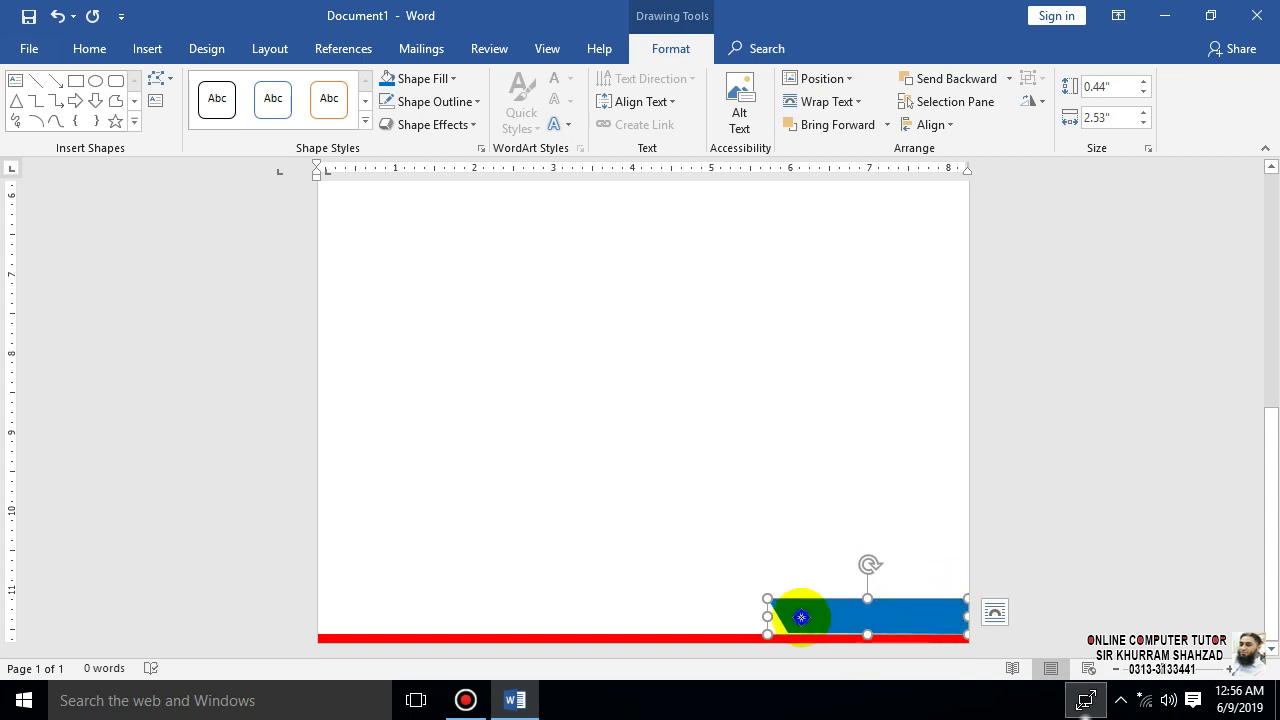
left_click(889, 355)
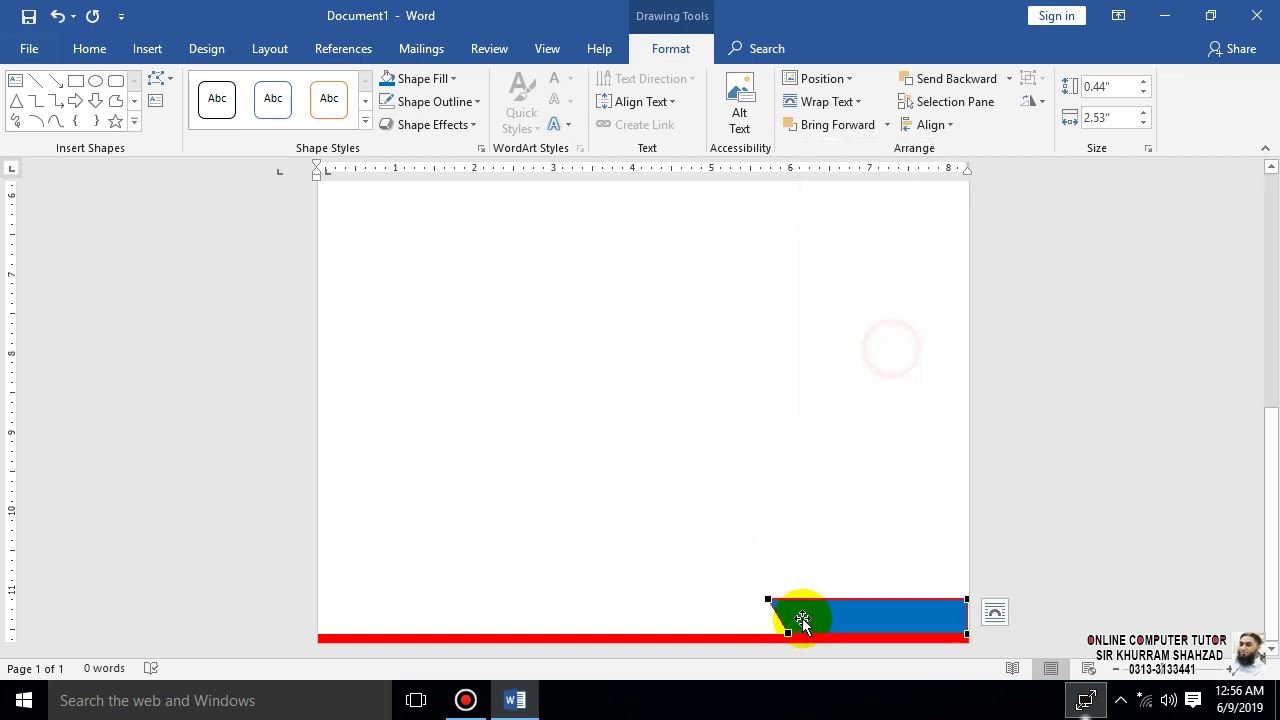
left_click(771, 632)
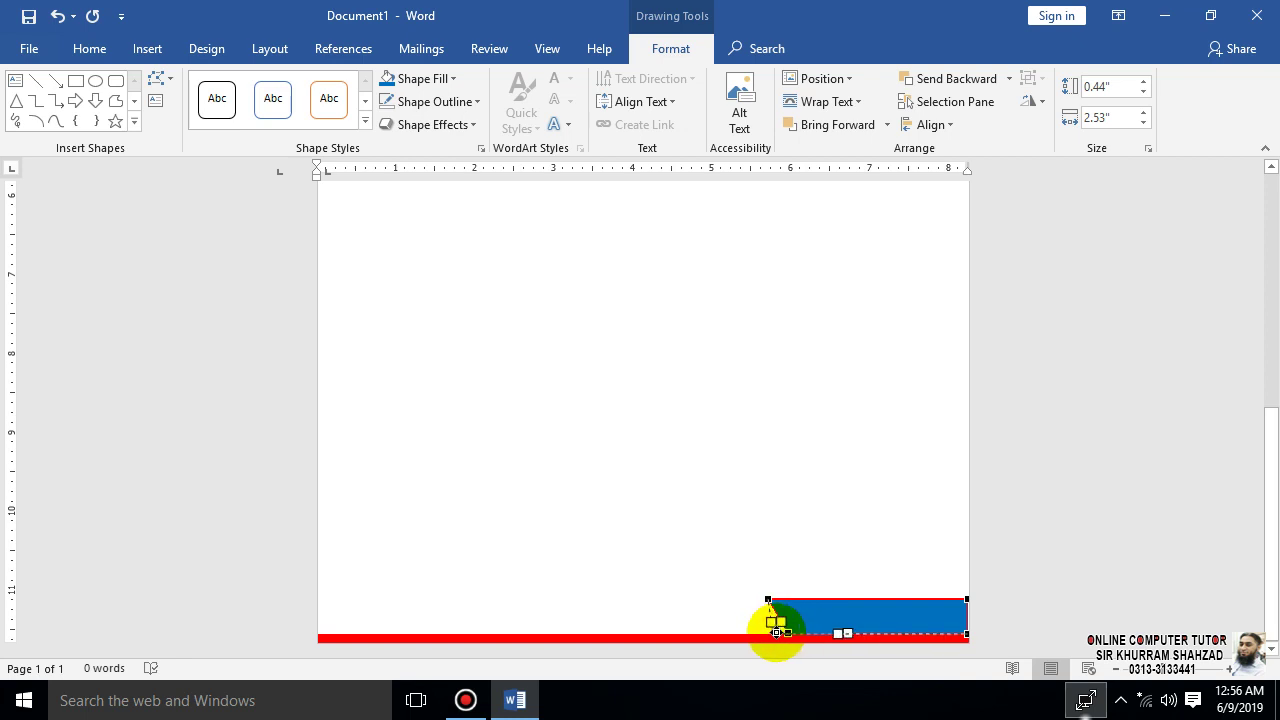
left_click(834, 628)
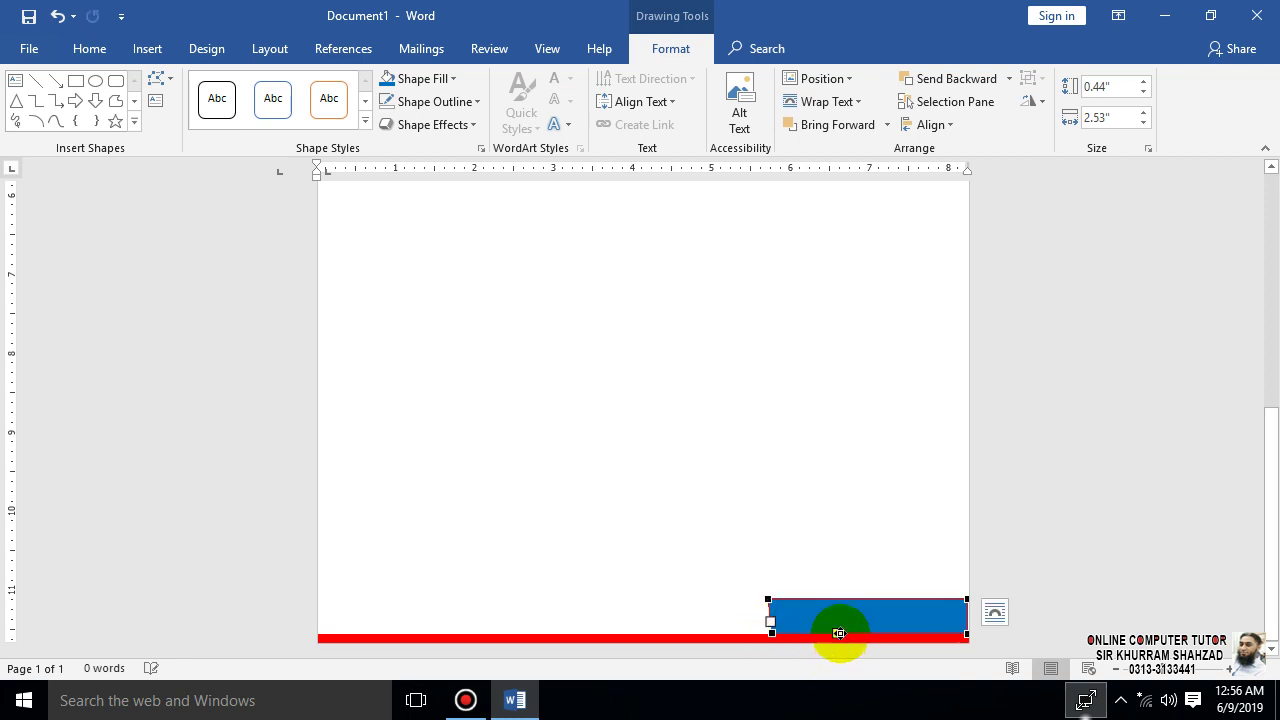
left_click(768, 597)
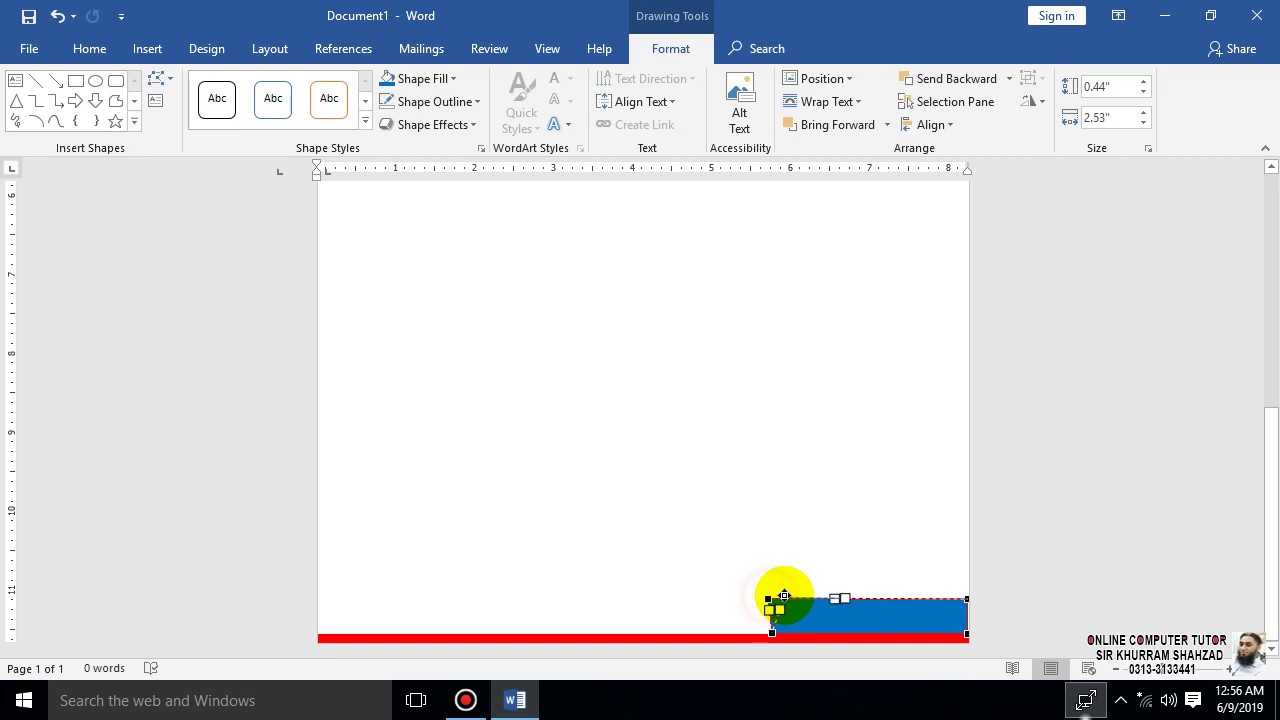
left_click(1060, 518)
Nudge the blue shape onto the red strip and Send to Back behind it.
scroll(957, 566, "down", 4)
scroll(950, 575, "down", 4)
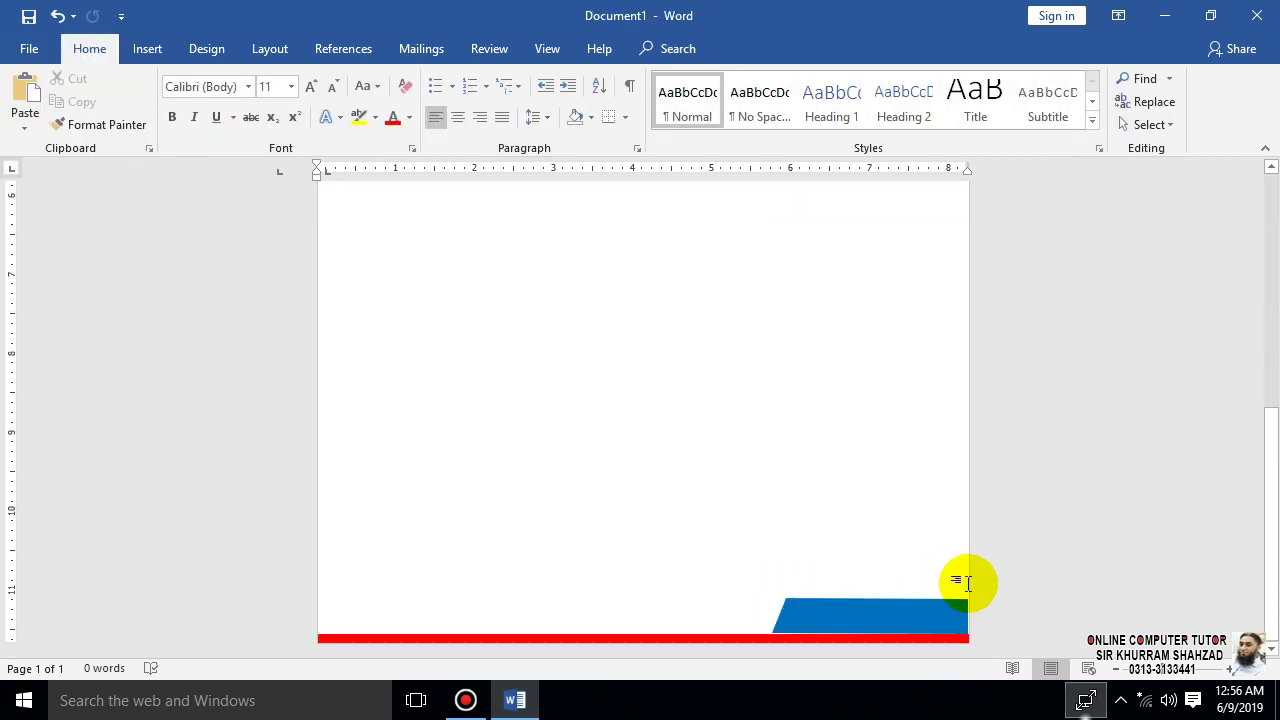
left_click(922, 616)
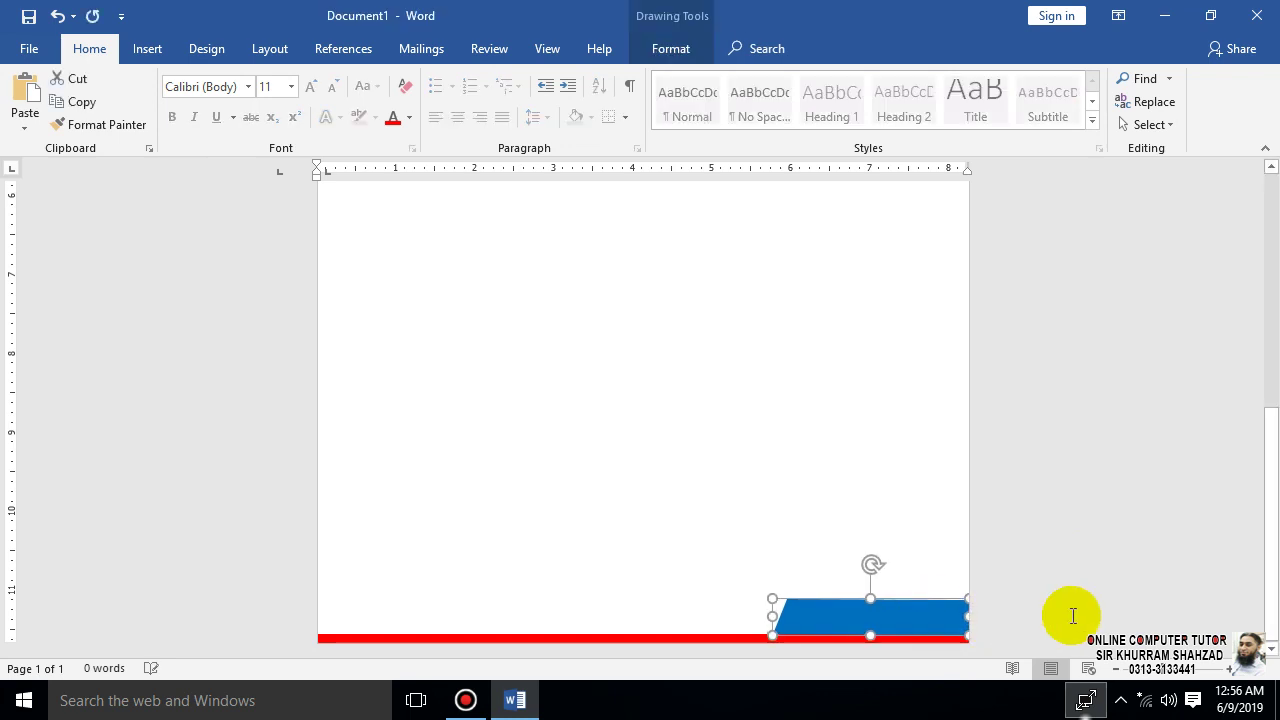
left_click_drag(957, 643, 906, 625)
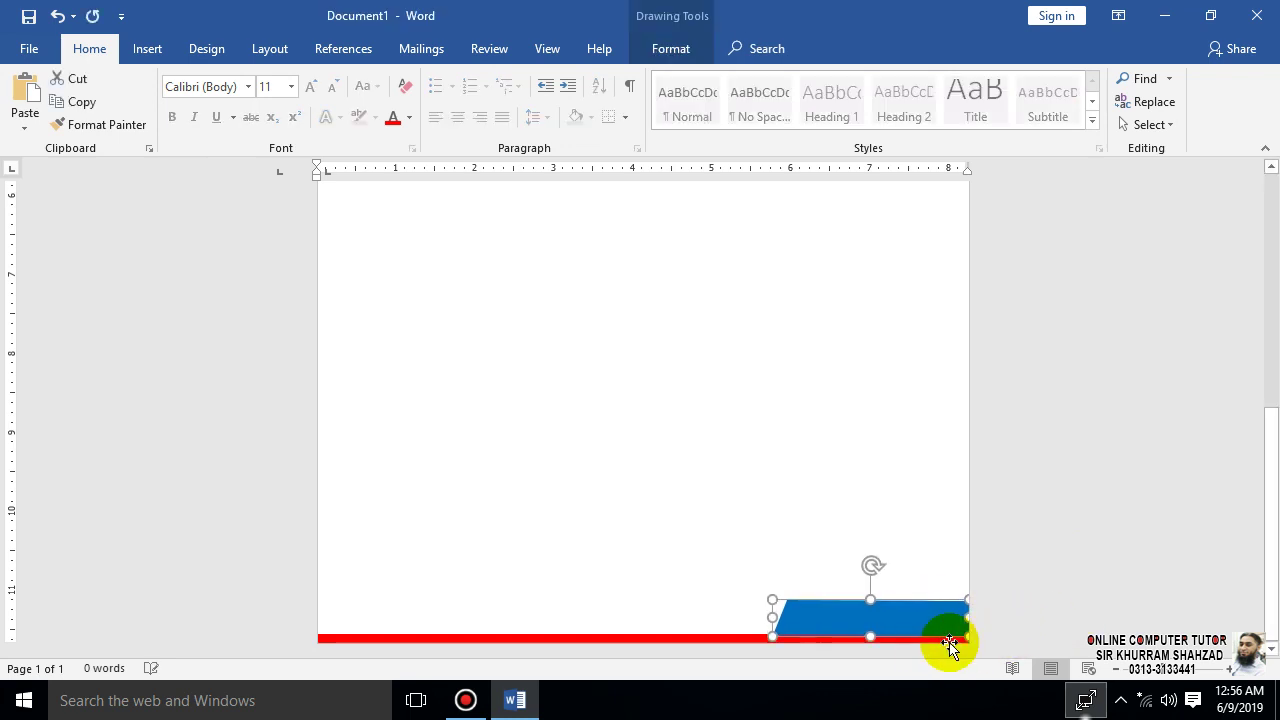
right_click(866, 612)
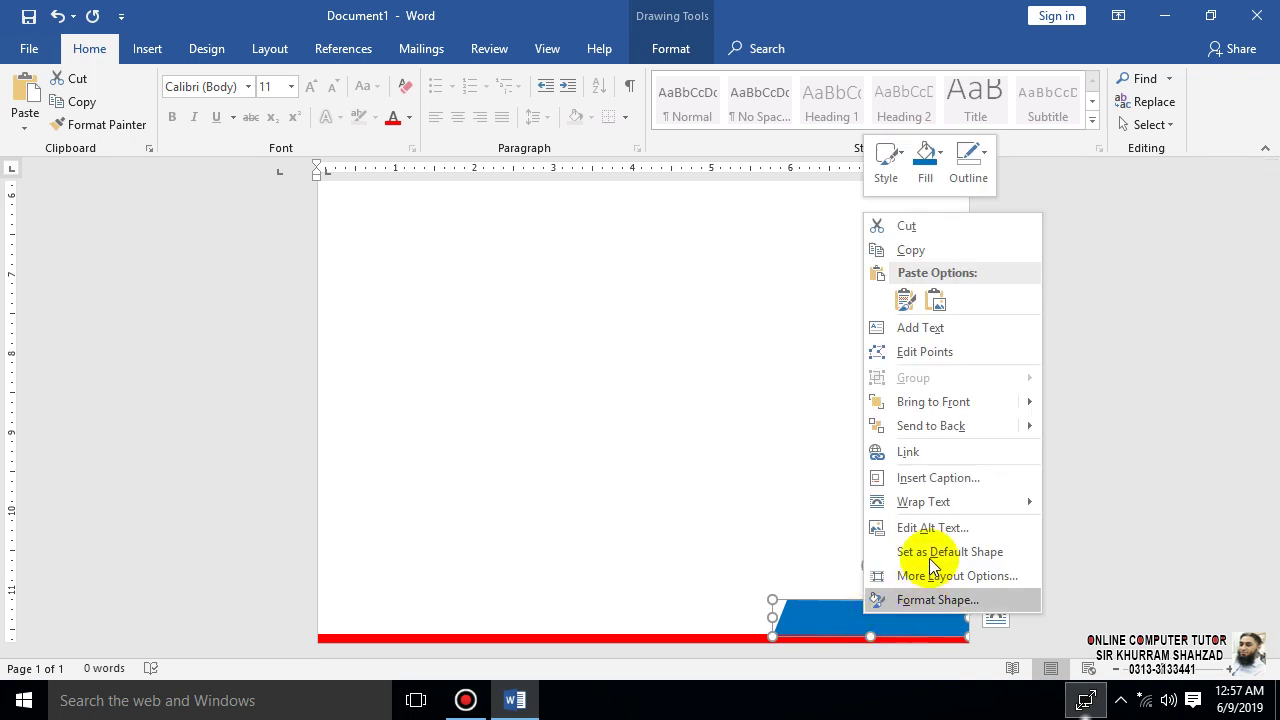
left_click(952, 429)
right_click(871, 628)
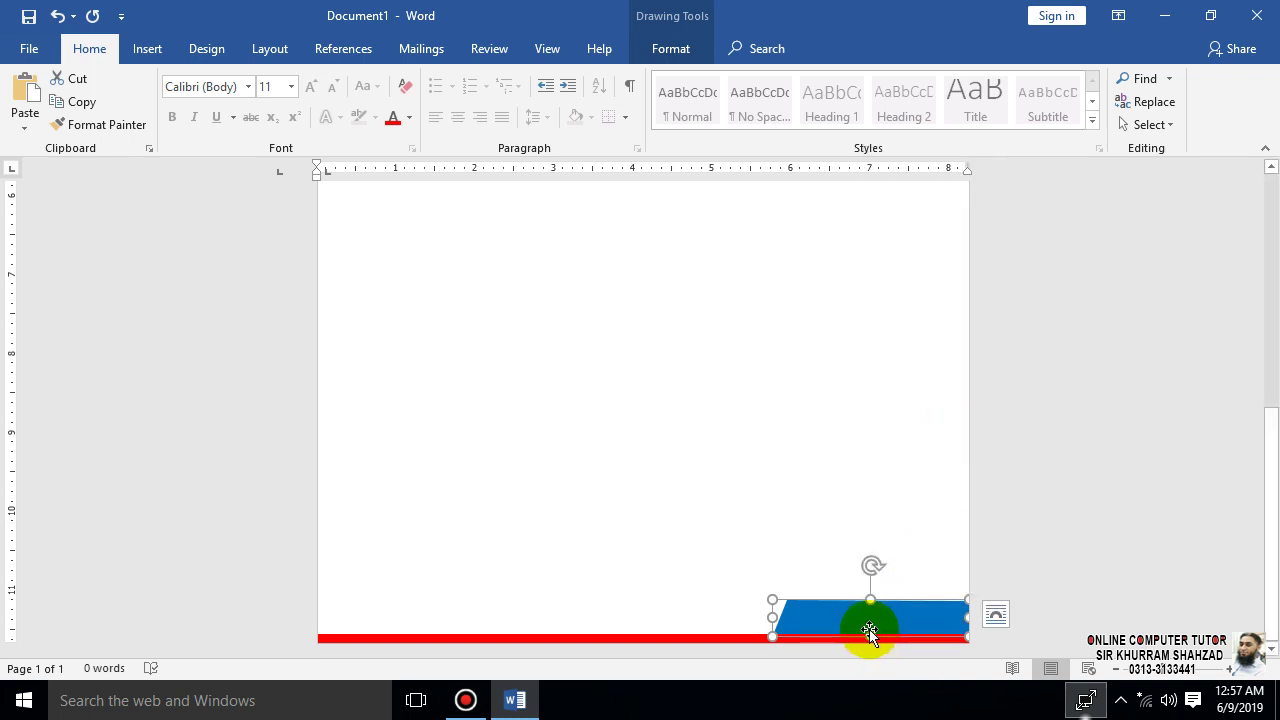
left_click(940, 445)
Deselect the blue shape and zoom out until the full page with all bars is visible.
left_click(1034, 469)
scroll(1034, 469, "up", 5)
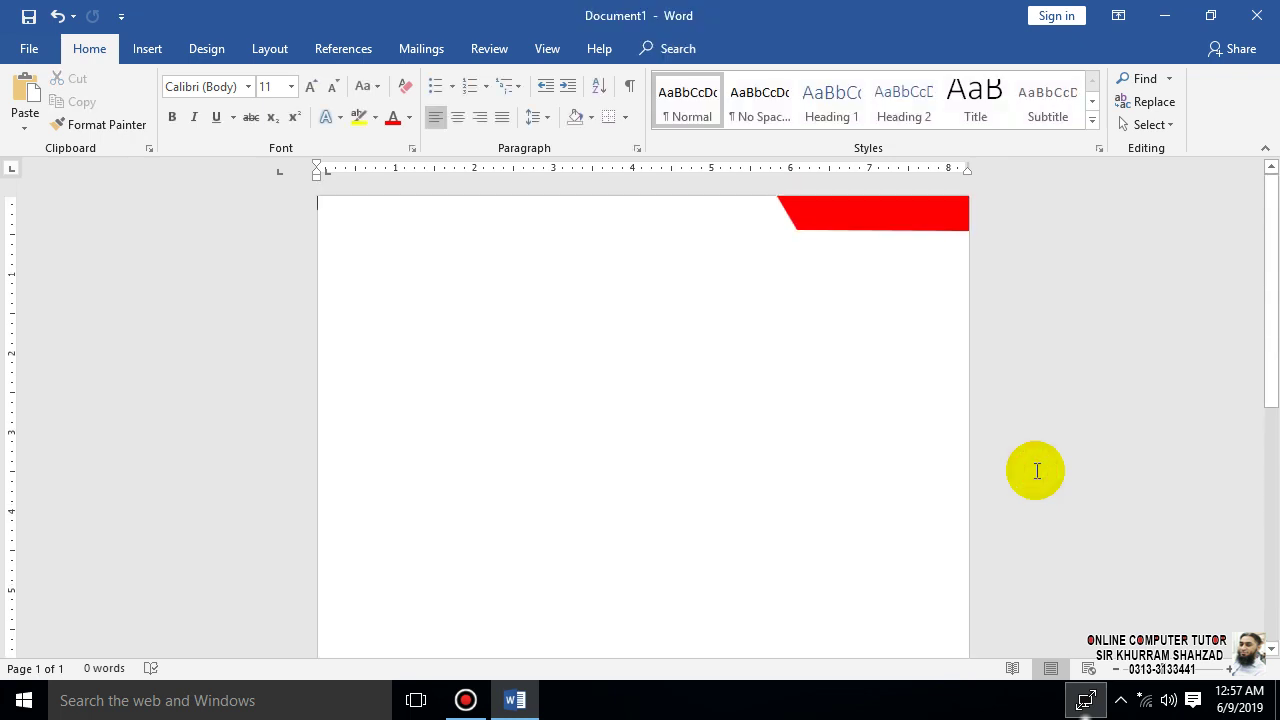
scroll(1032, 620, "down", 3)
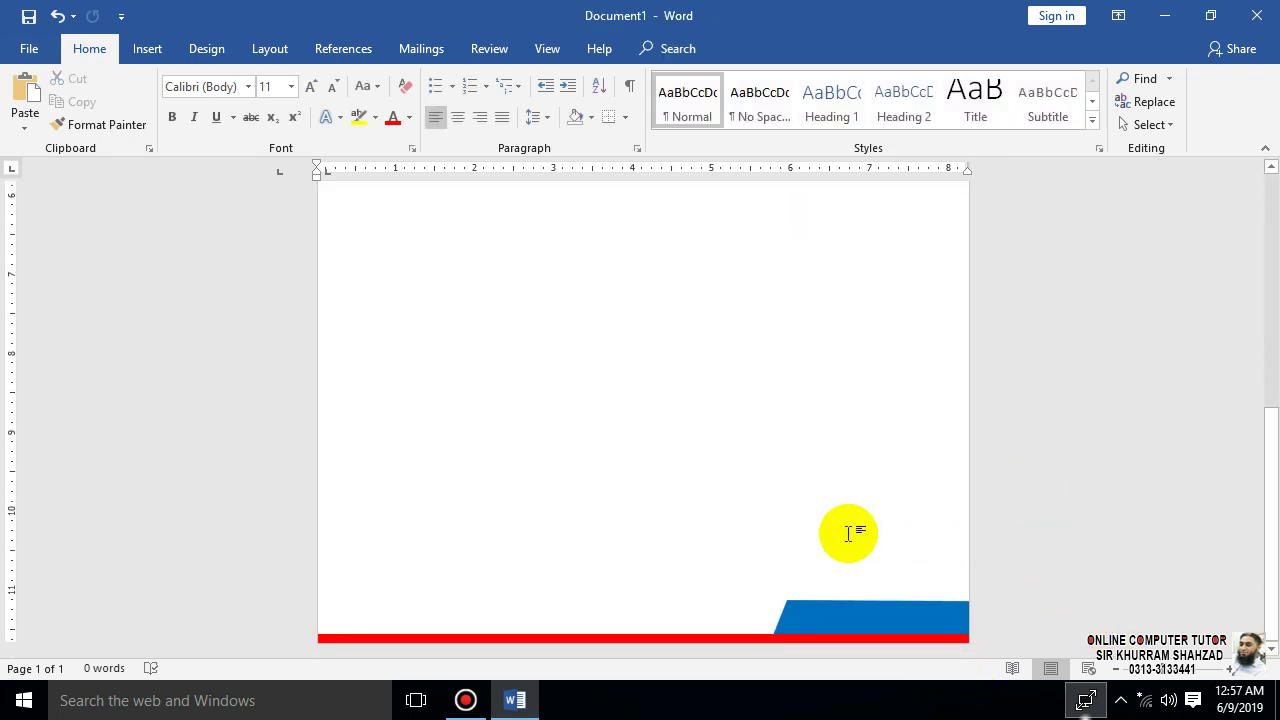
left_click(834, 608)
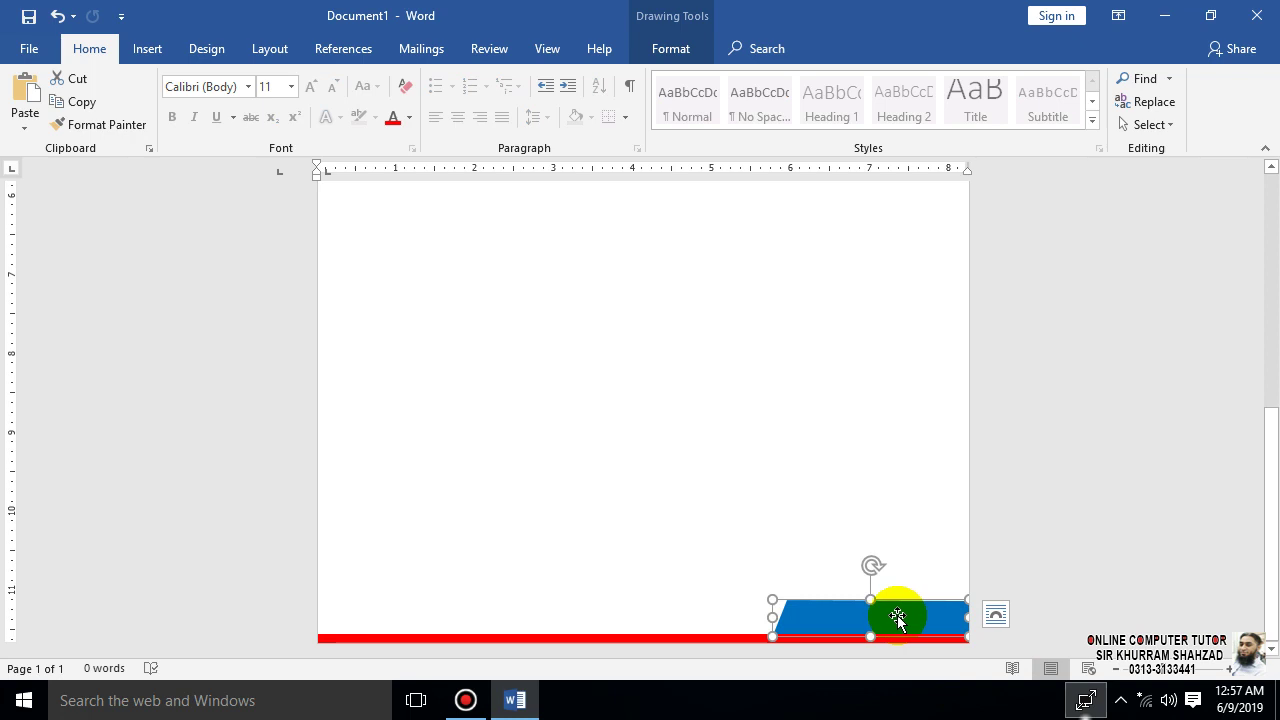
left_click(1040, 550)
scroll(1031, 557, "up", 4)
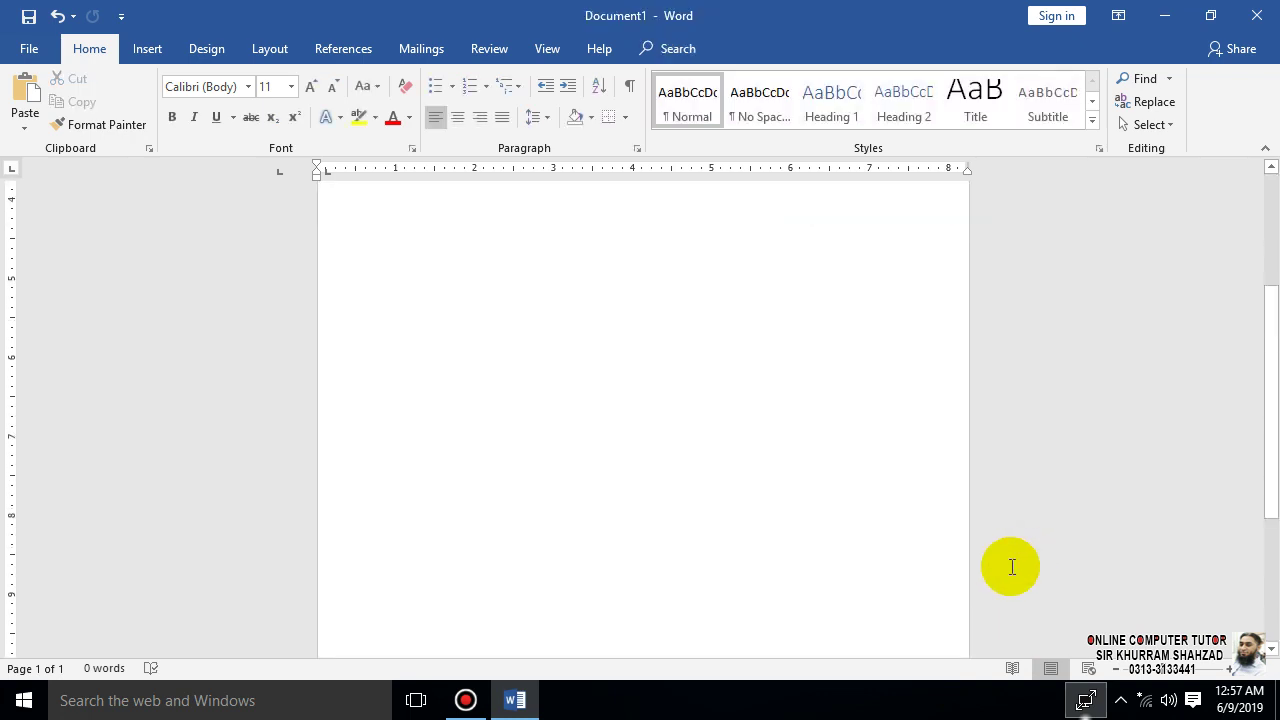
left_click_drag(1155, 675, 1140, 678)
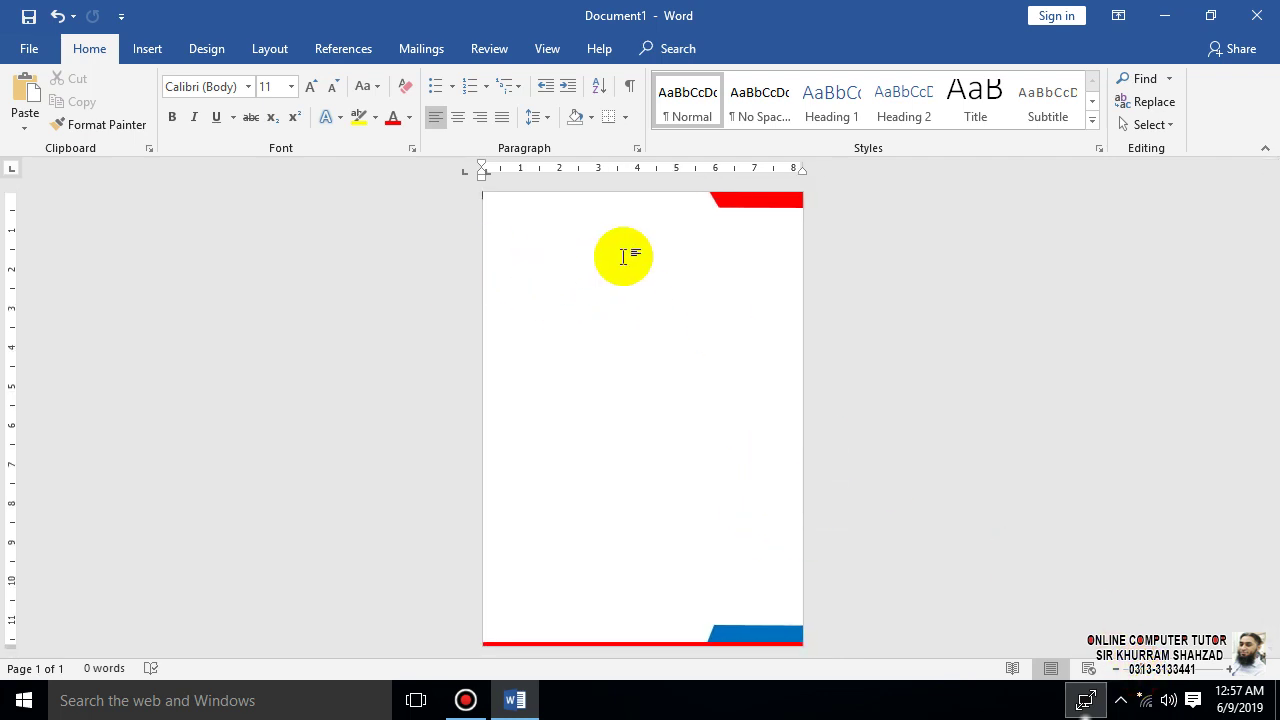
Return the page to 100% zoom and look over the 3D Models insert options.
left_click(1178, 678)
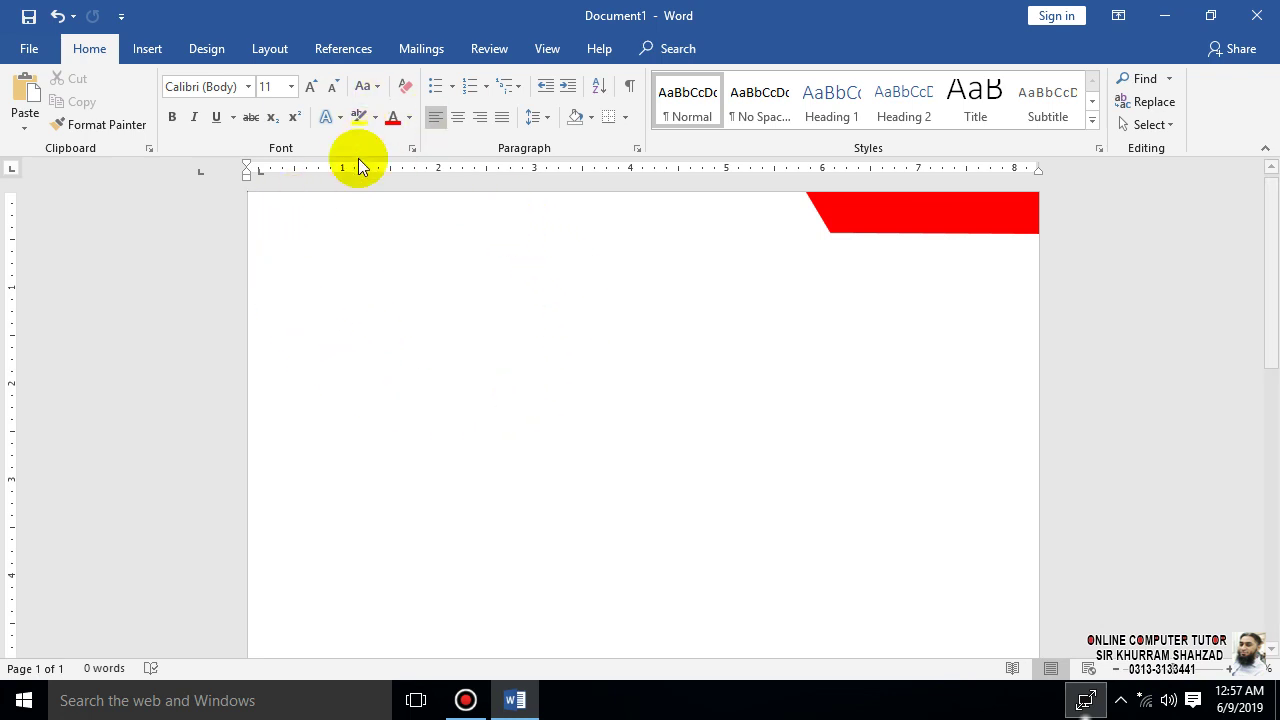
left_click(148, 52)
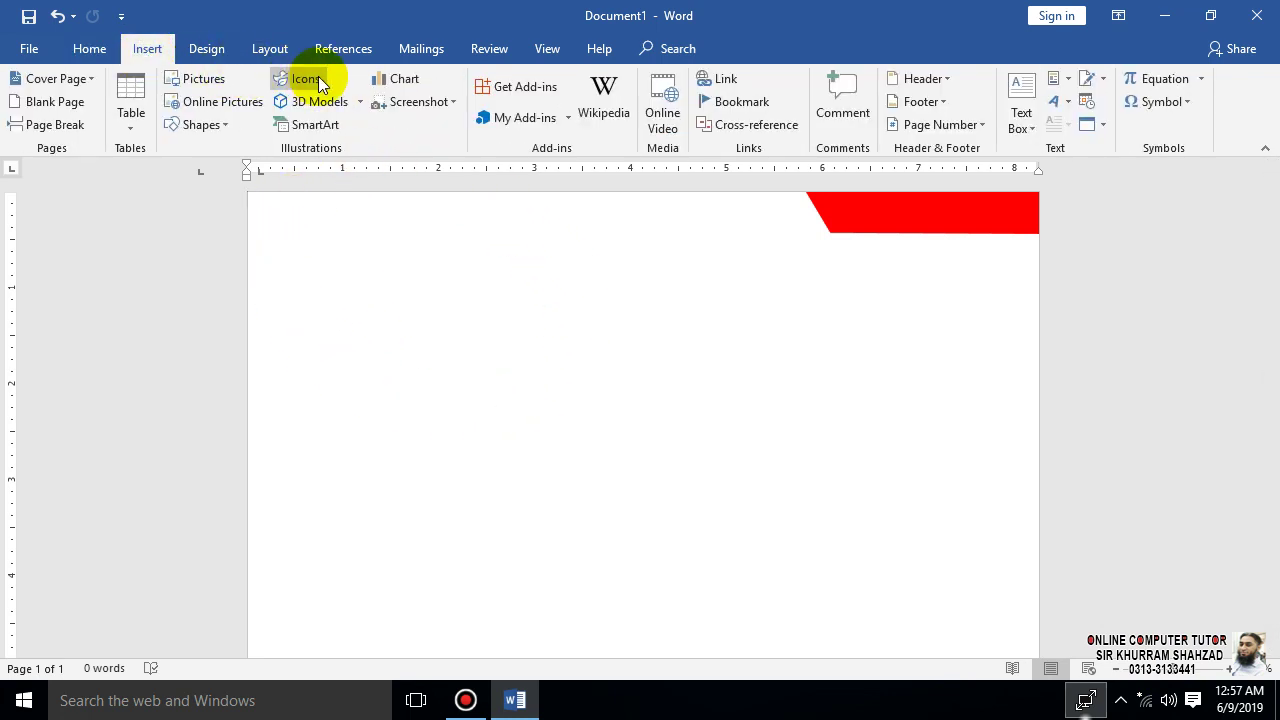
left_click(357, 108)
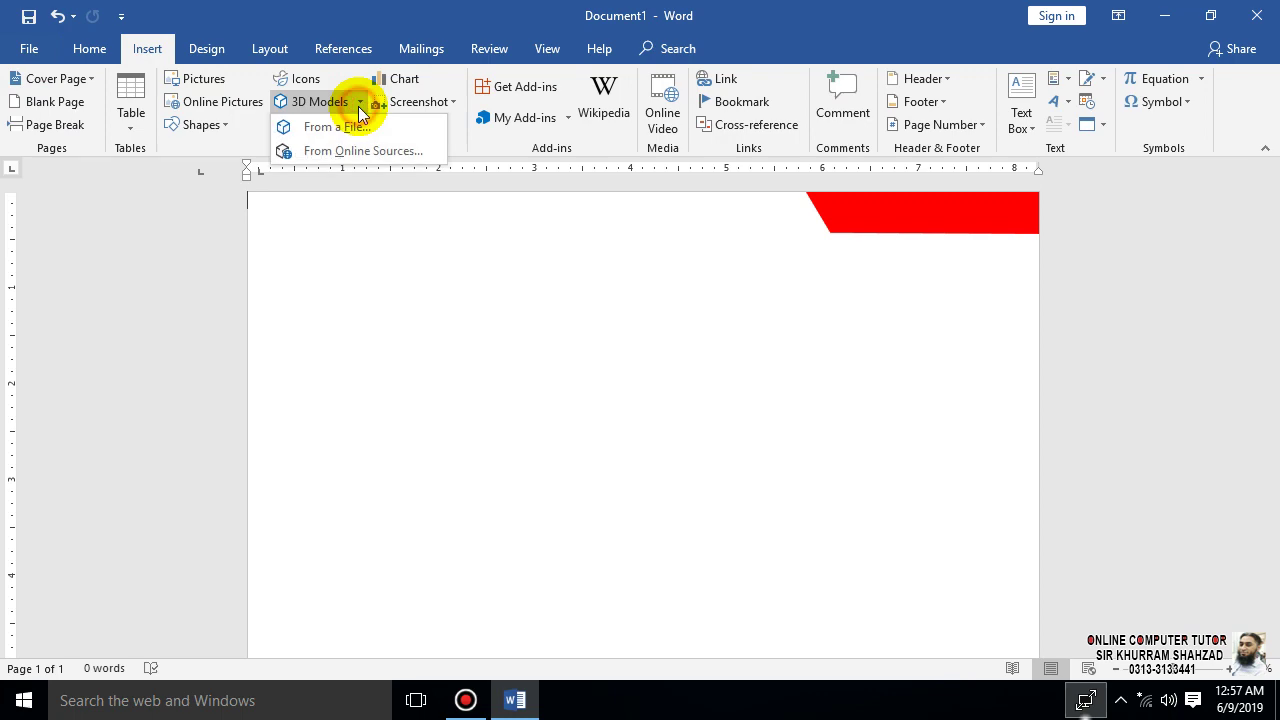
Try inserting an icon, choose Work offline, cancel, then retry Icons to reach the internet-required notice.
left_click(305, 79)
left_click(624, 400)
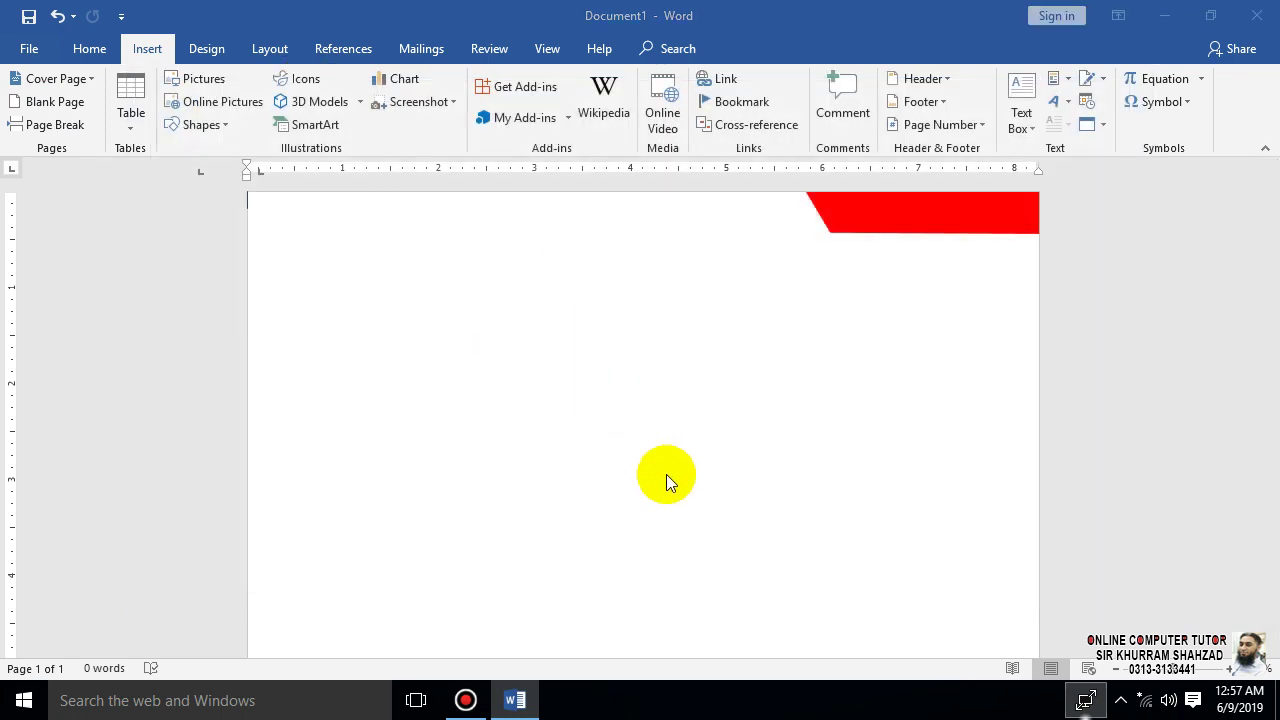
left_click(579, 454)
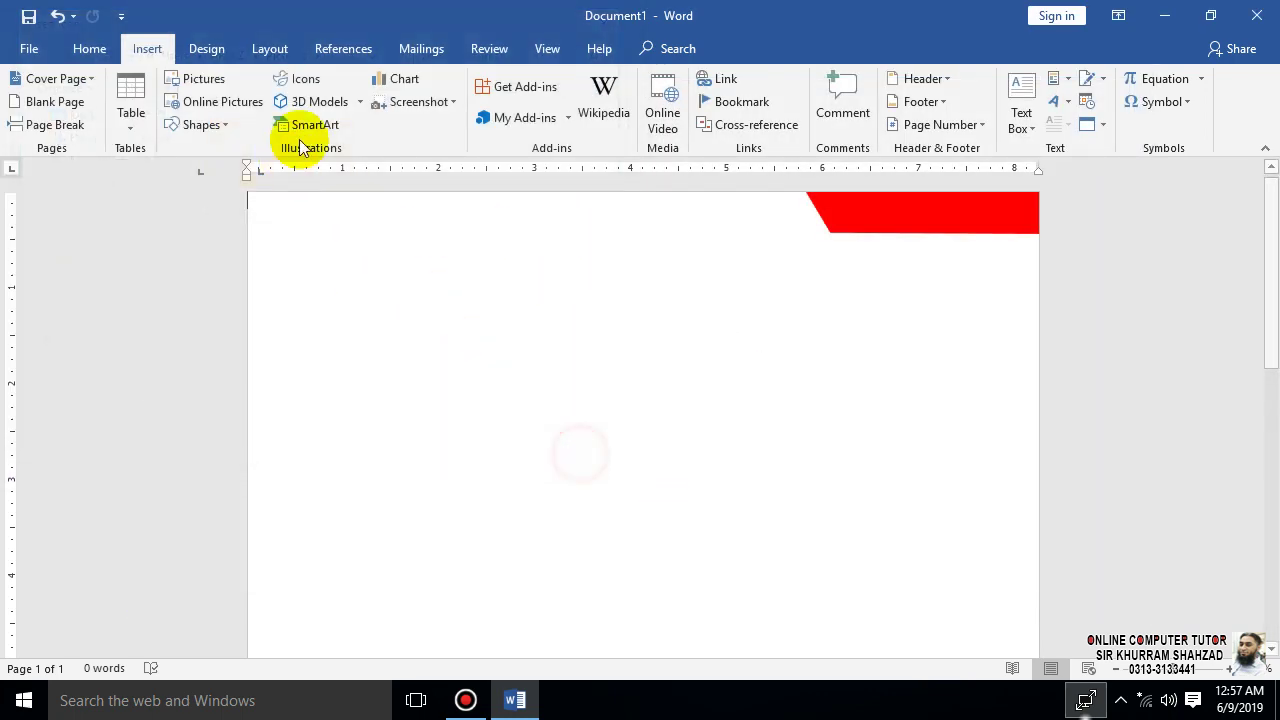
left_click(306, 80)
Retry the icon connection, join the Wi-Fi network with Connect automatically ticked, and close the notice.
left_click(567, 402)
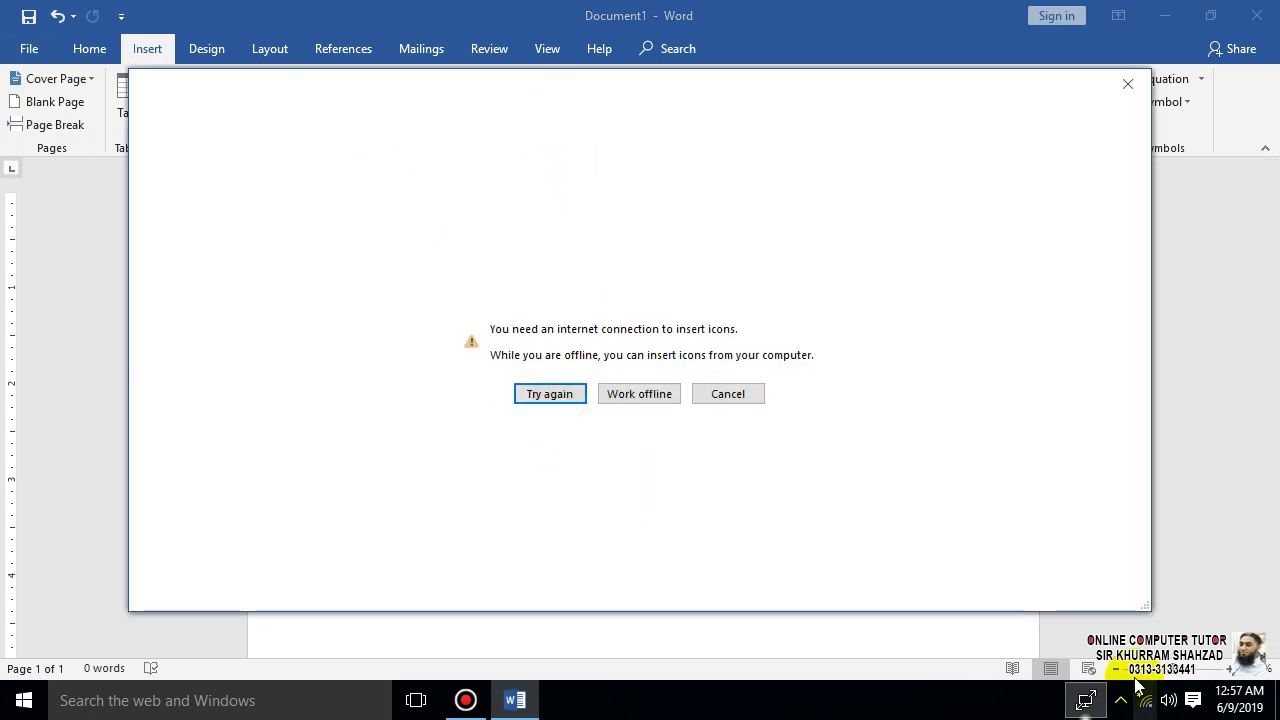
left_click(1145, 712)
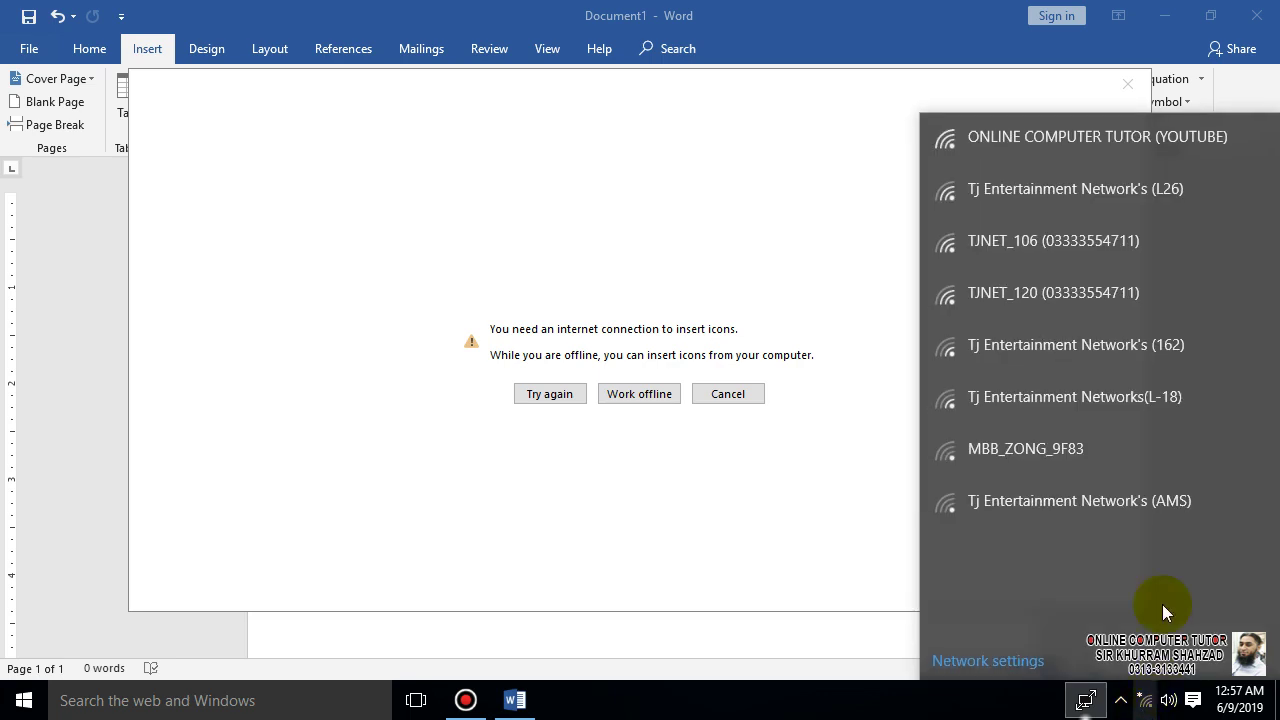
left_click(1050, 150)
left_click(1083, 172)
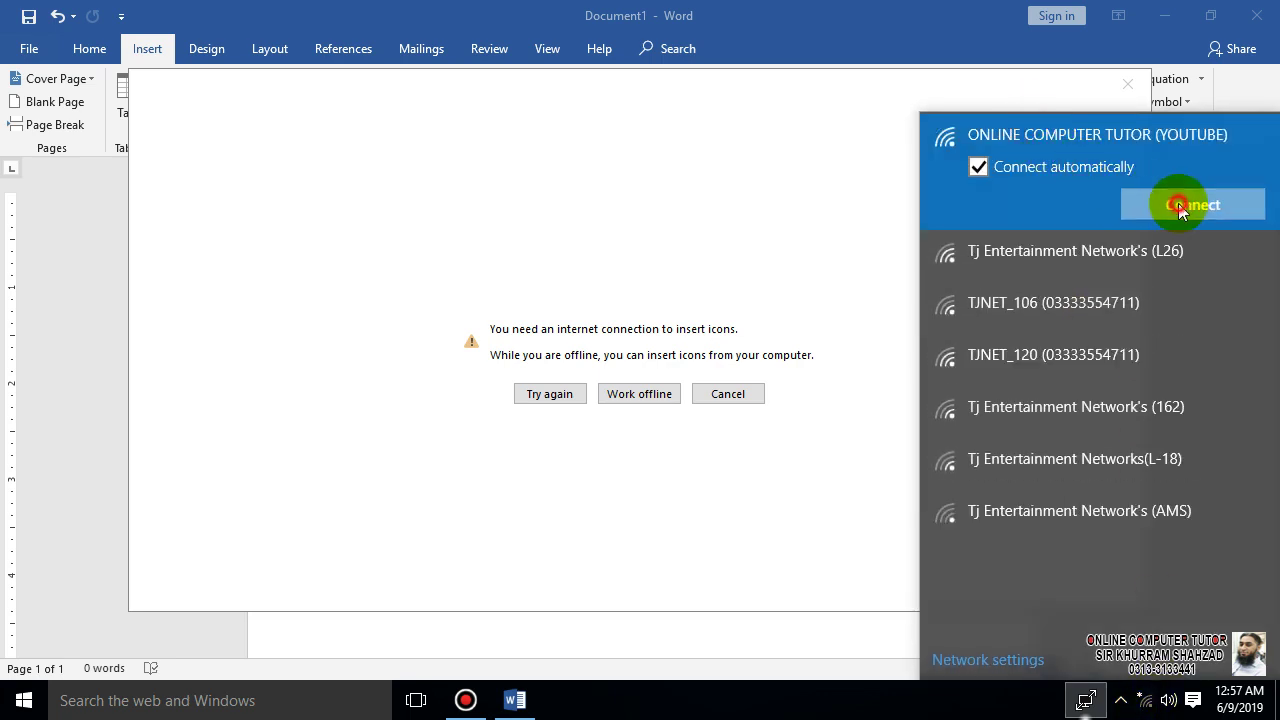
left_click(1143, 204)
left_click(730, 394)
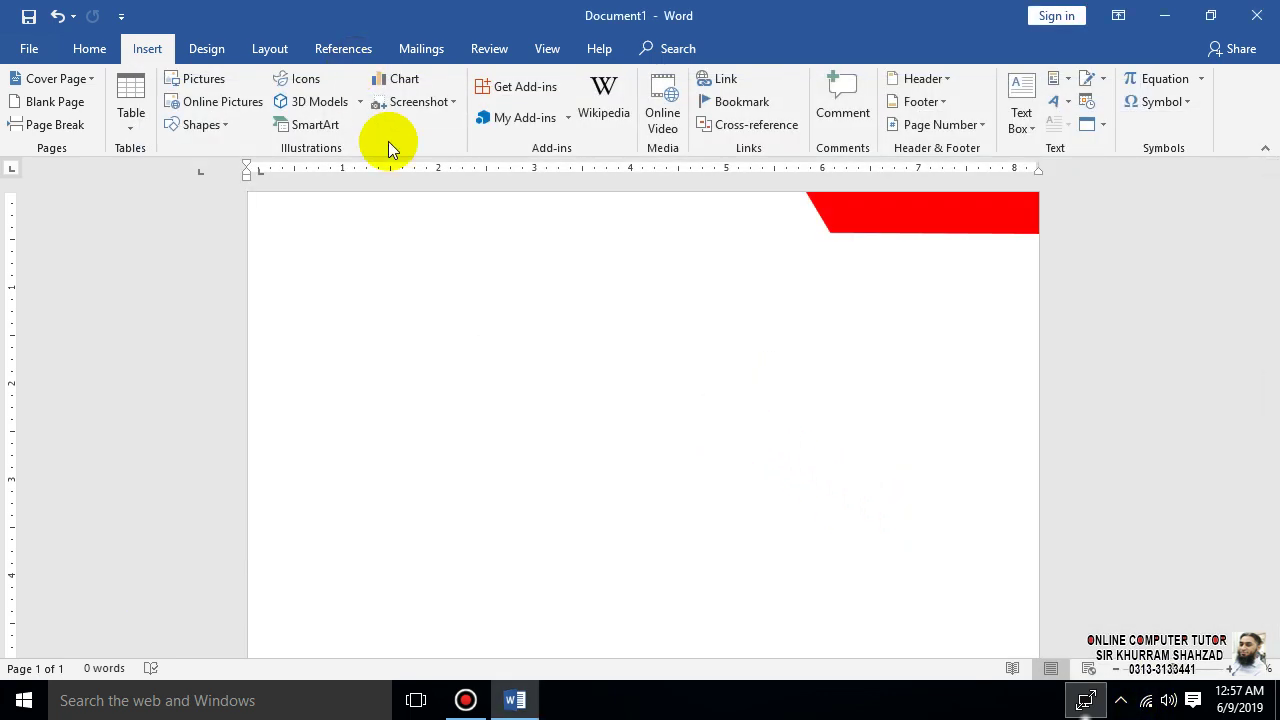
Browse the online 3D model library's Microsoft Products collection for the globe model.
left_click(345, 101)
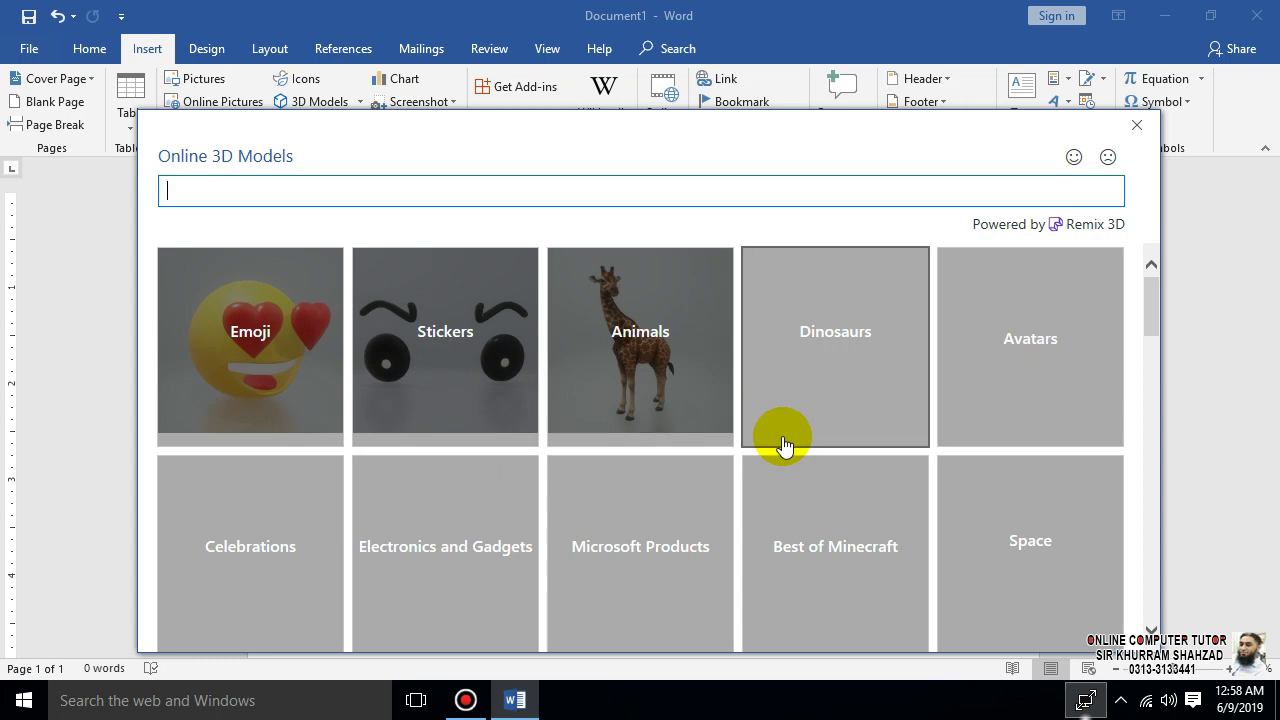
scroll(780, 443, "down", 3)
scroll(783, 455, "down", 5)
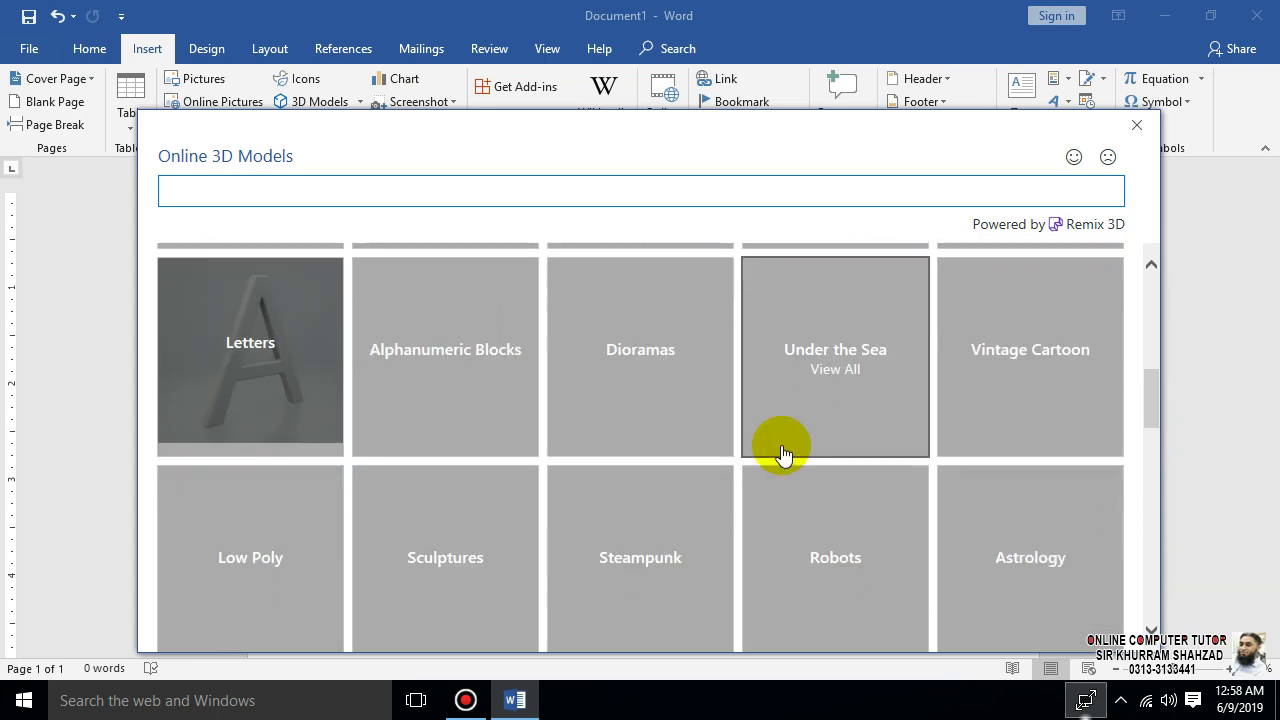
scroll(780, 450, "up", 5)
scroll(780, 450, "up", 3)
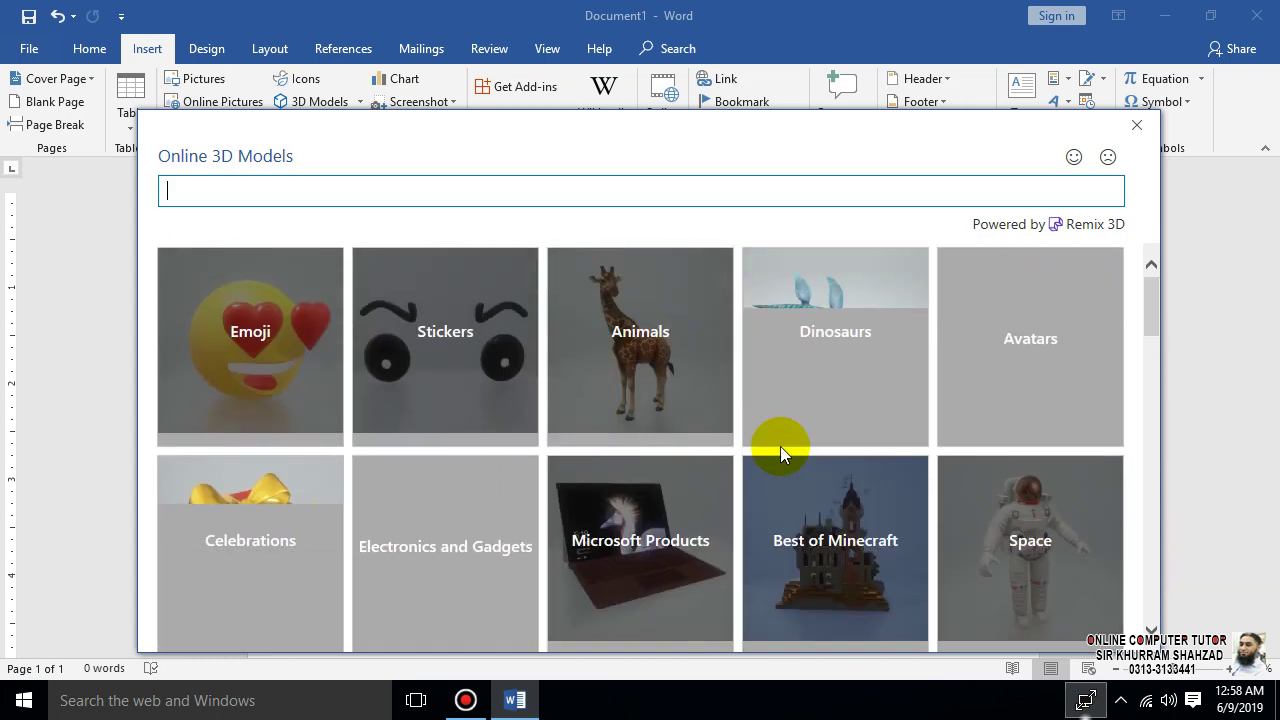
left_click(648, 483)
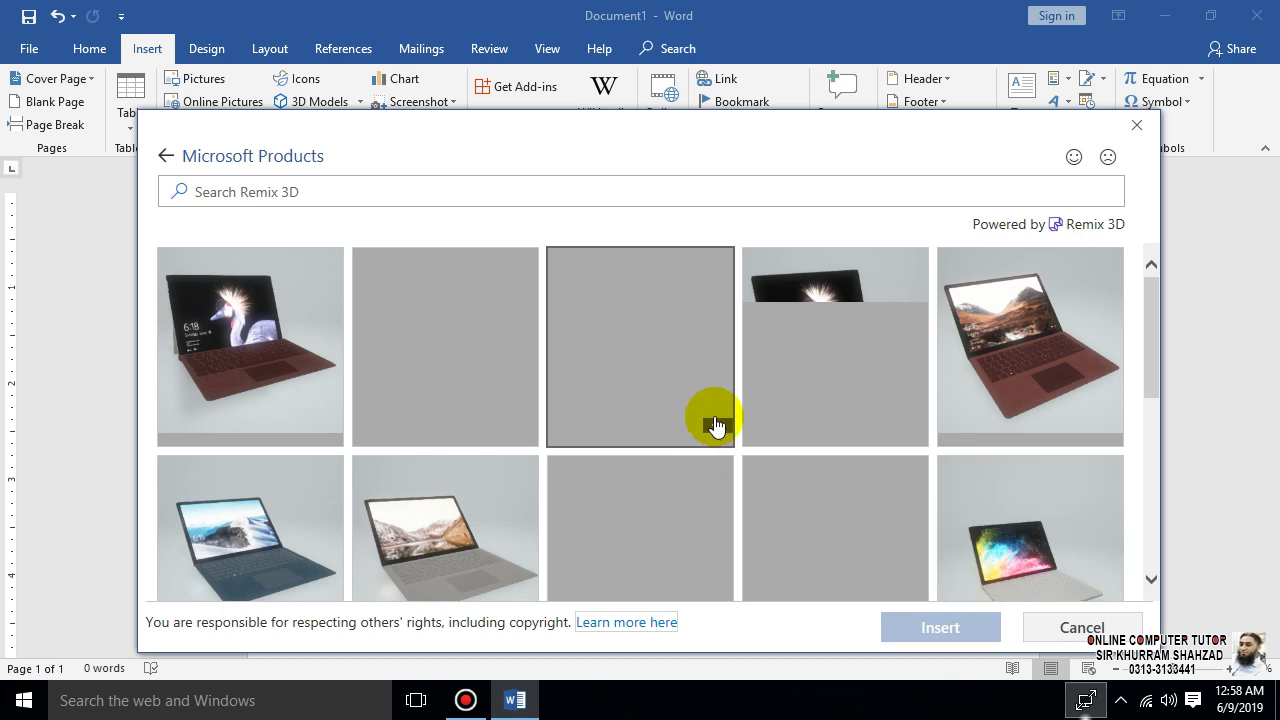
scroll(696, 435, "down", 2)
scroll(694, 440, "down", 2)
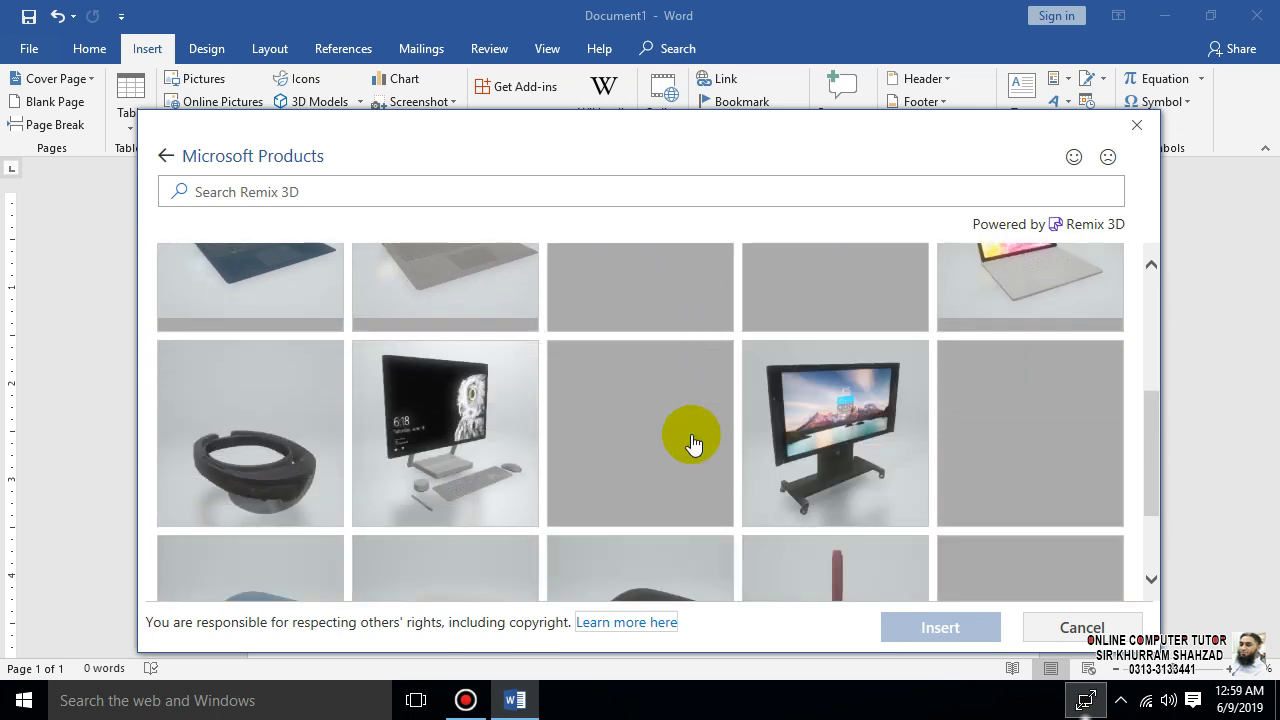
scroll(694, 440, "down", 1)
scroll(694, 443, "up", 3)
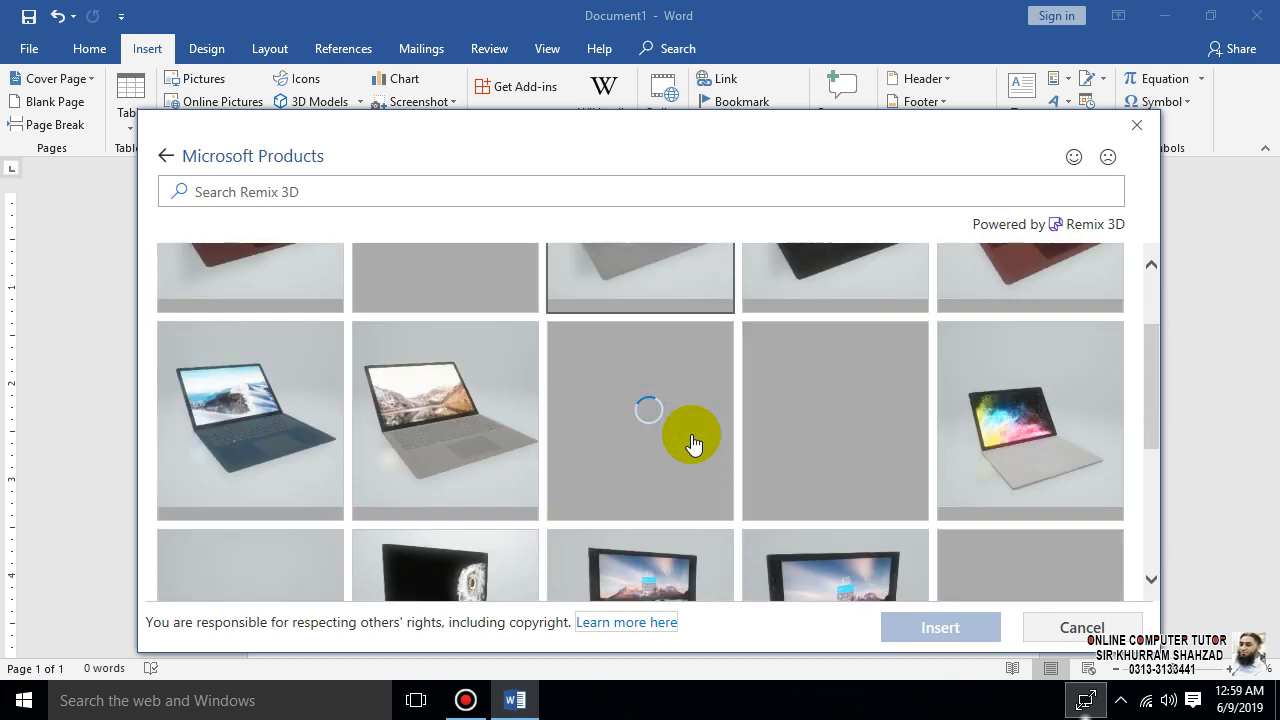
scroll(694, 443, "up", 2)
Enter the 'ONLINE COMPUTER TUTOR' title text, select all of it, and open the font list.
left_click(318, 183)
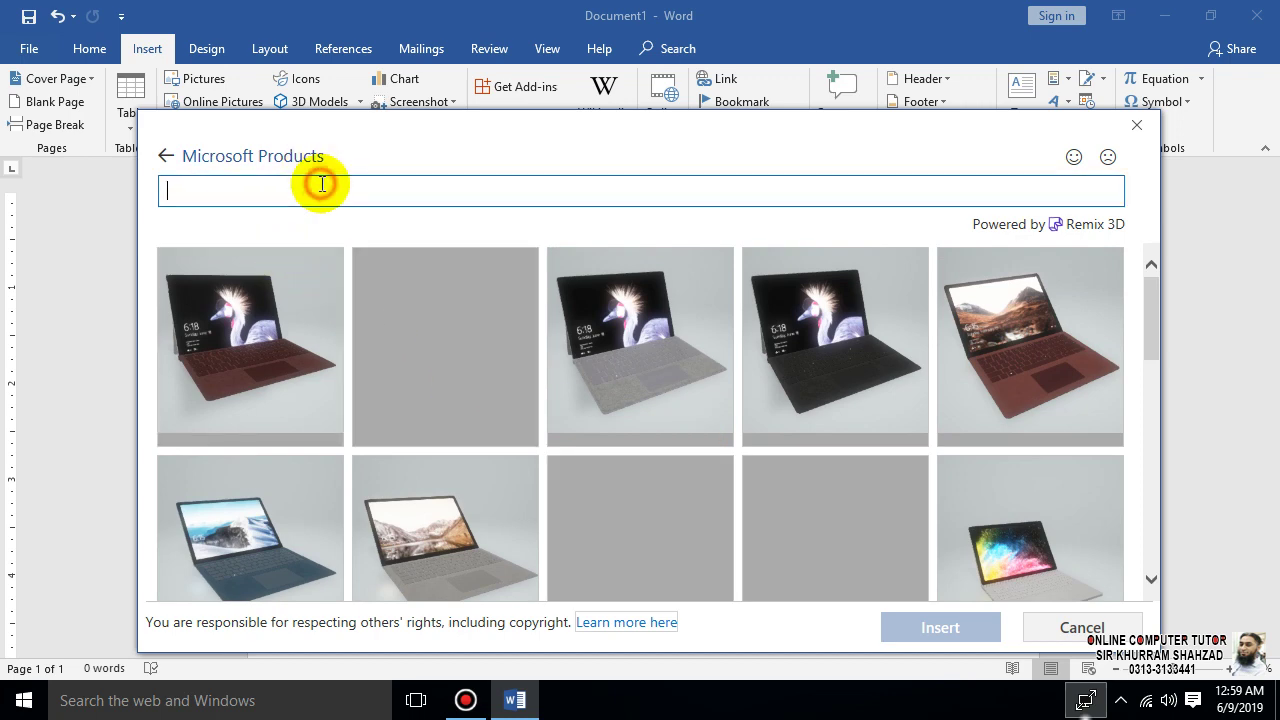
type("COMPU")
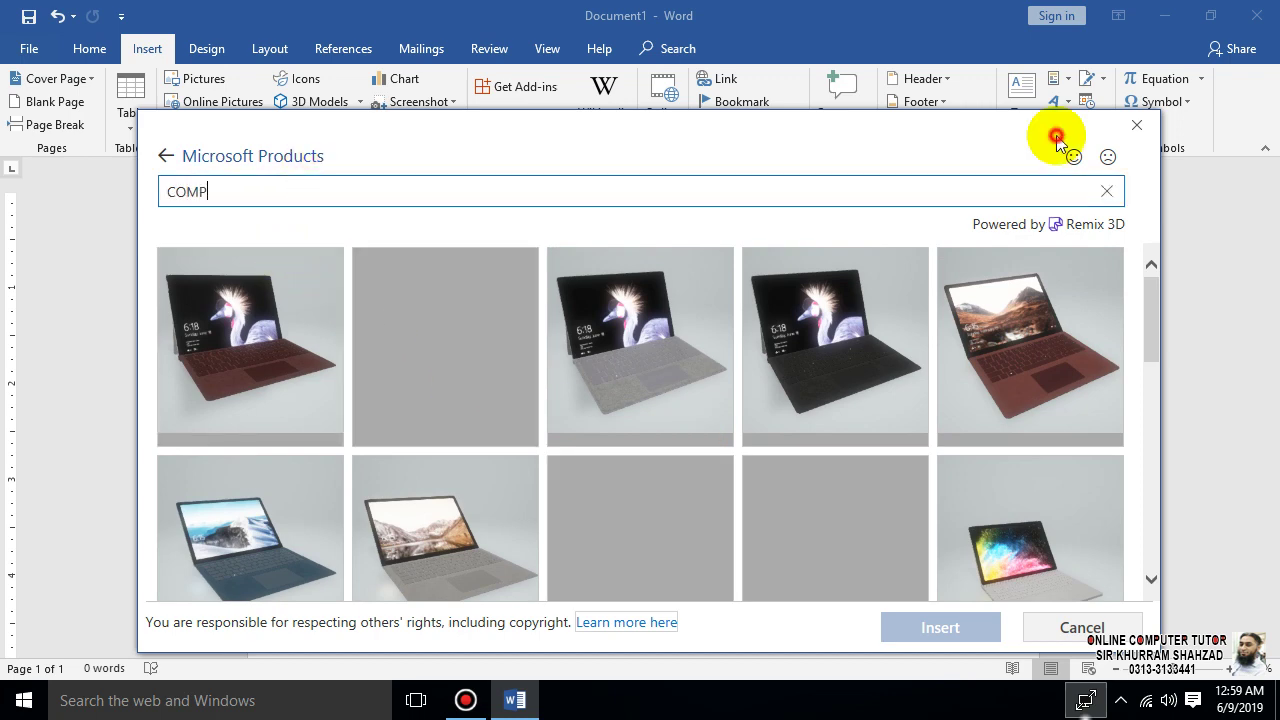
type("TER T")
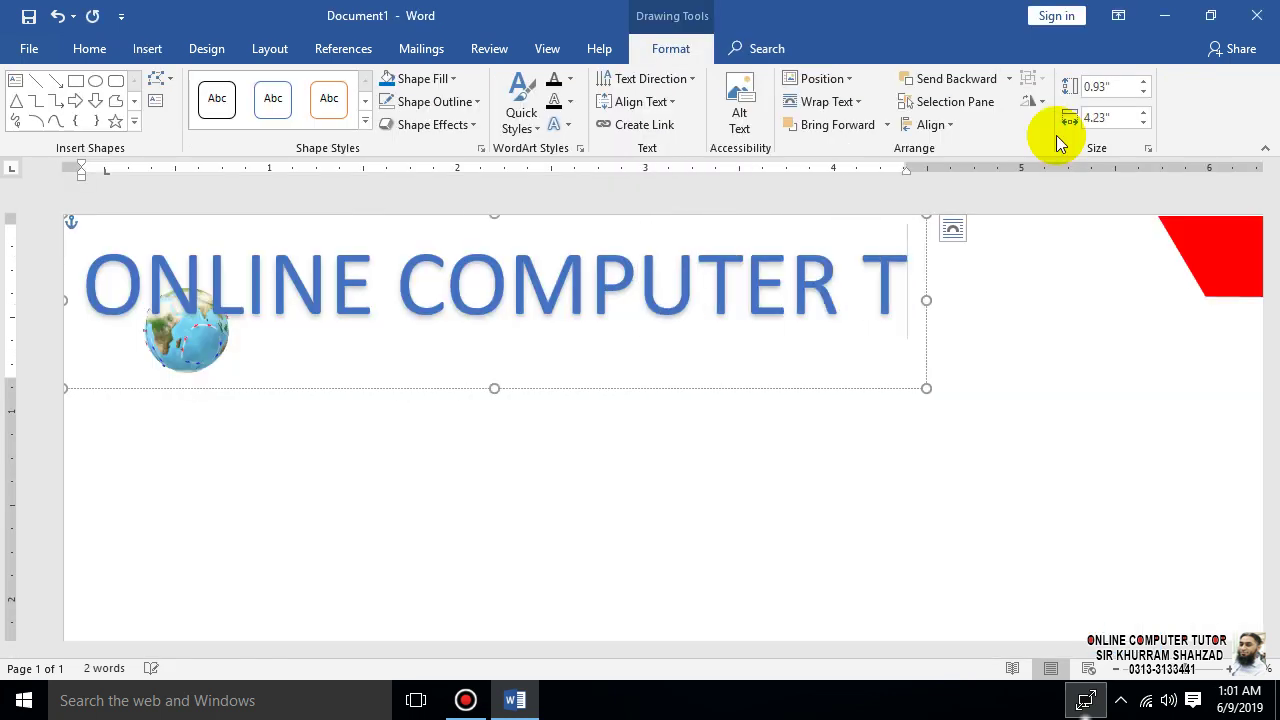
type("UTOR")
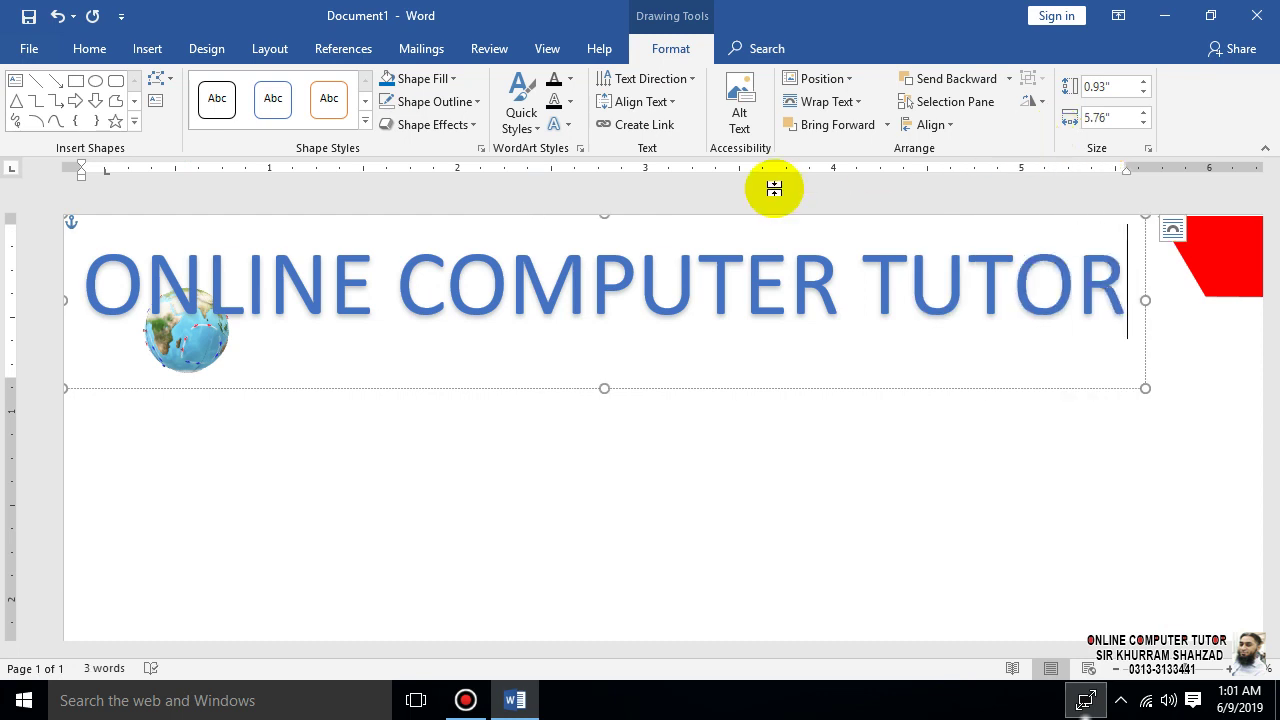
key("ctrl+a")
left_click(108, 56)
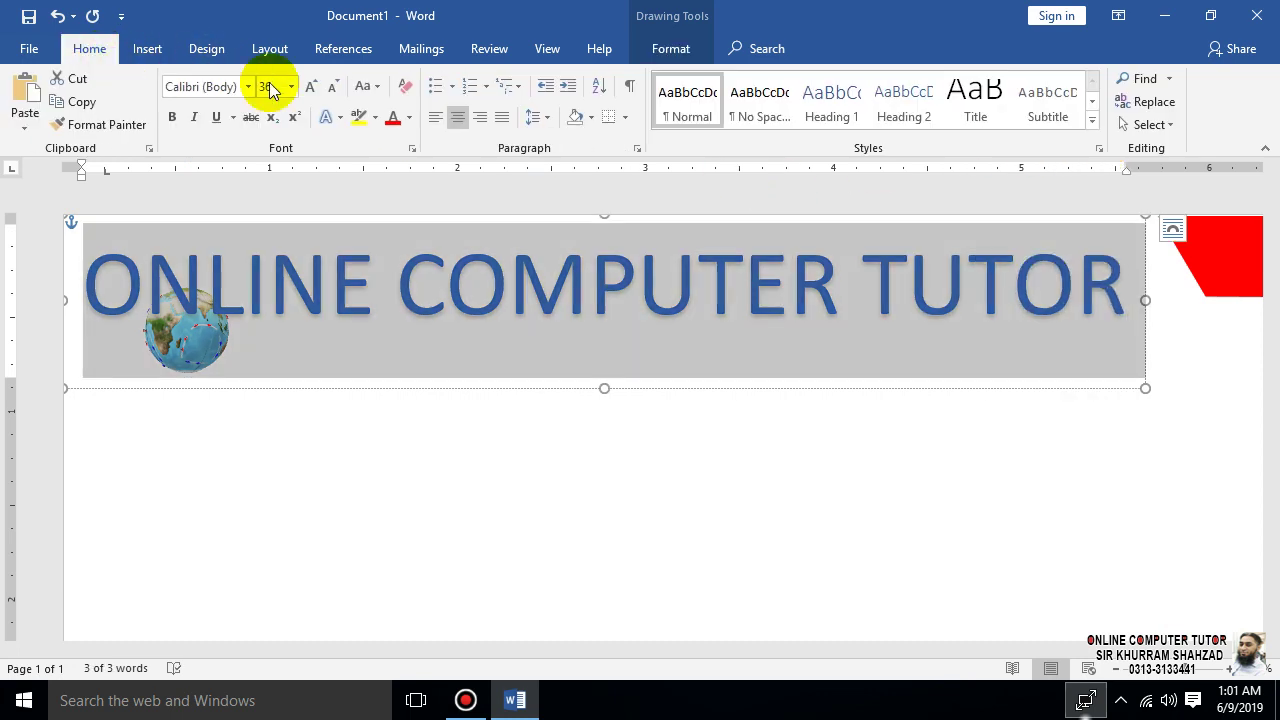
left_click(249, 87)
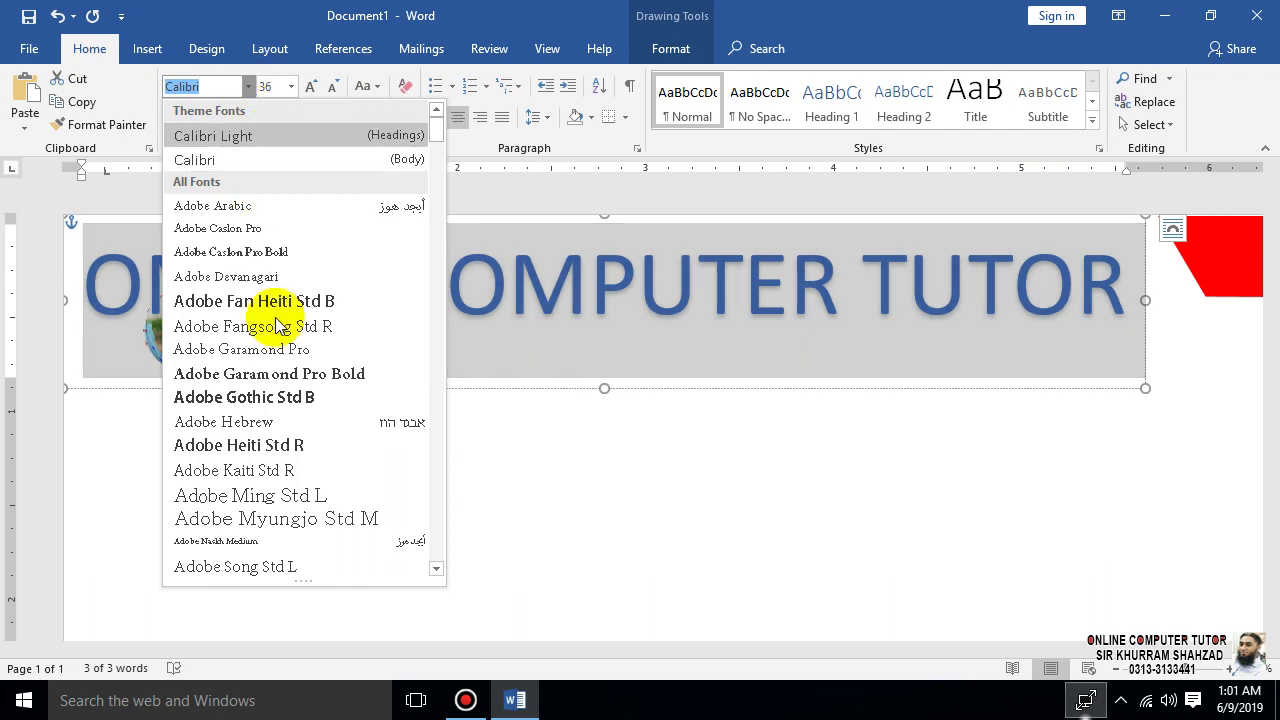
Set the title font to Arial Black and shrink it down to 14 pt.
scroll(280, 380, "down", 3)
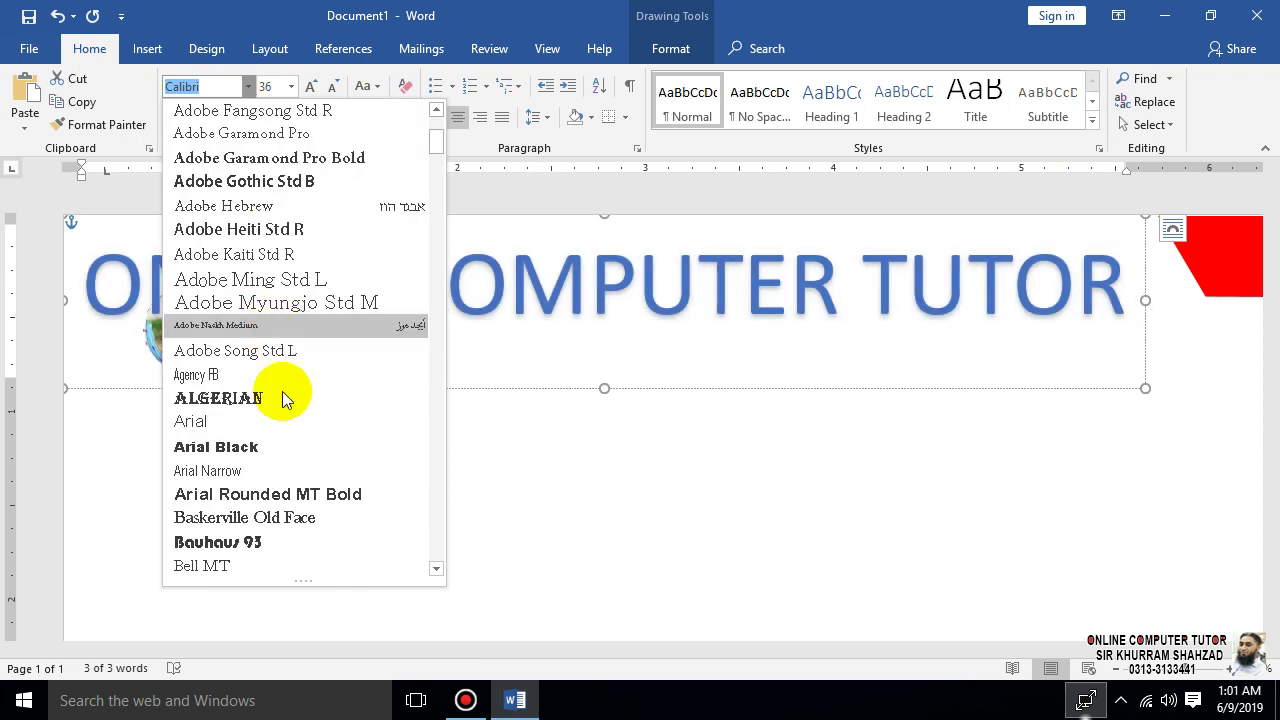
left_click(266, 456)
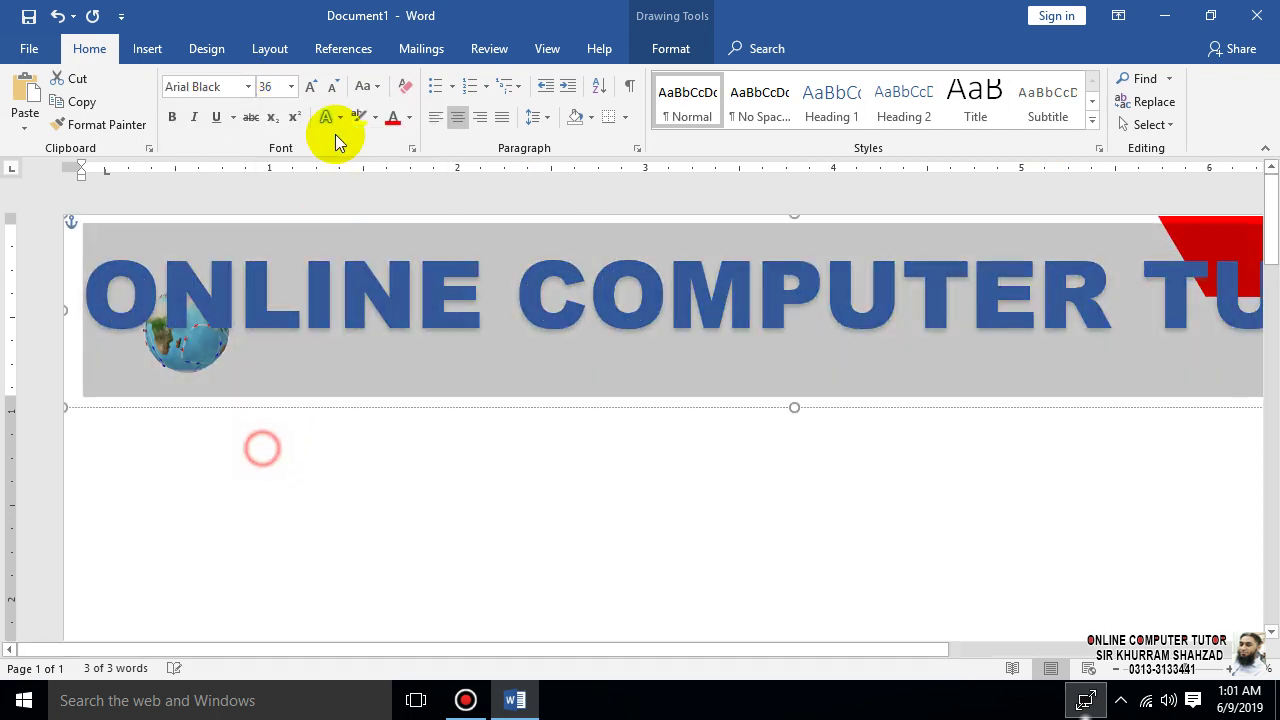
left_click(333, 87)
left_click(333, 87)
left_click(333, 87)
left_click(333, 87)
left_click(333, 87)
left_click(333, 87)
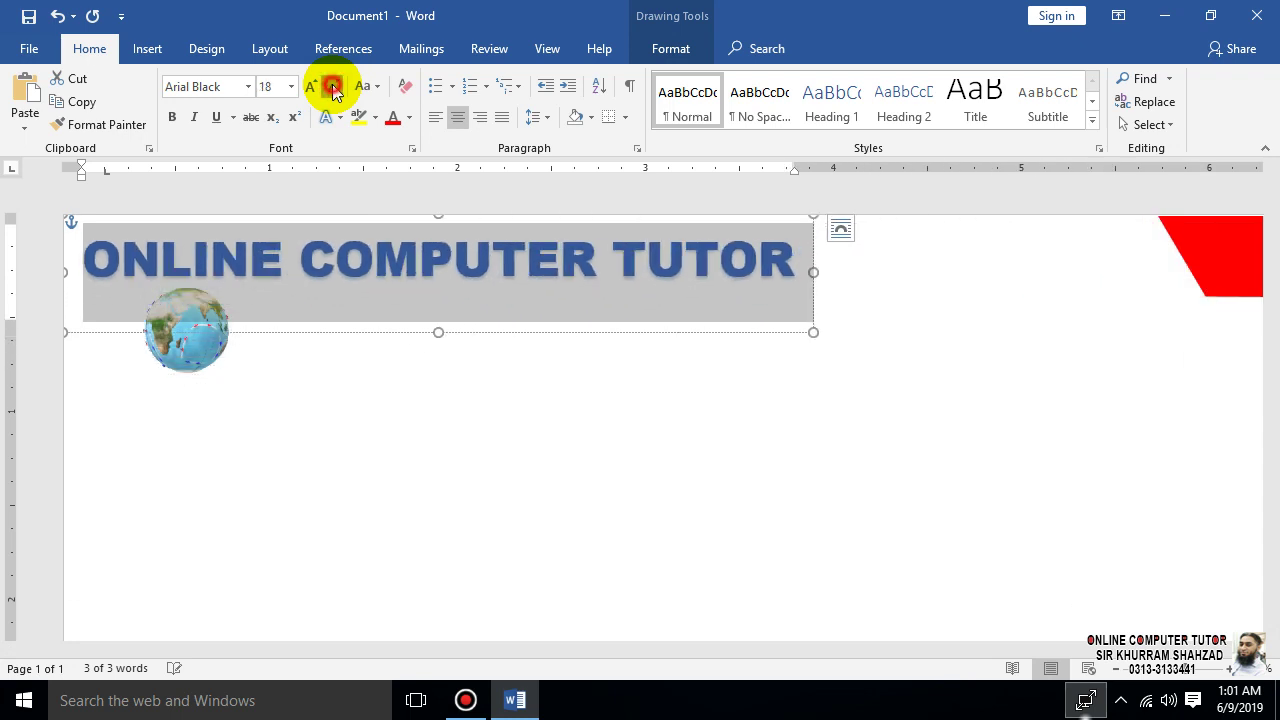
left_click(333, 87)
left_click(333, 87)
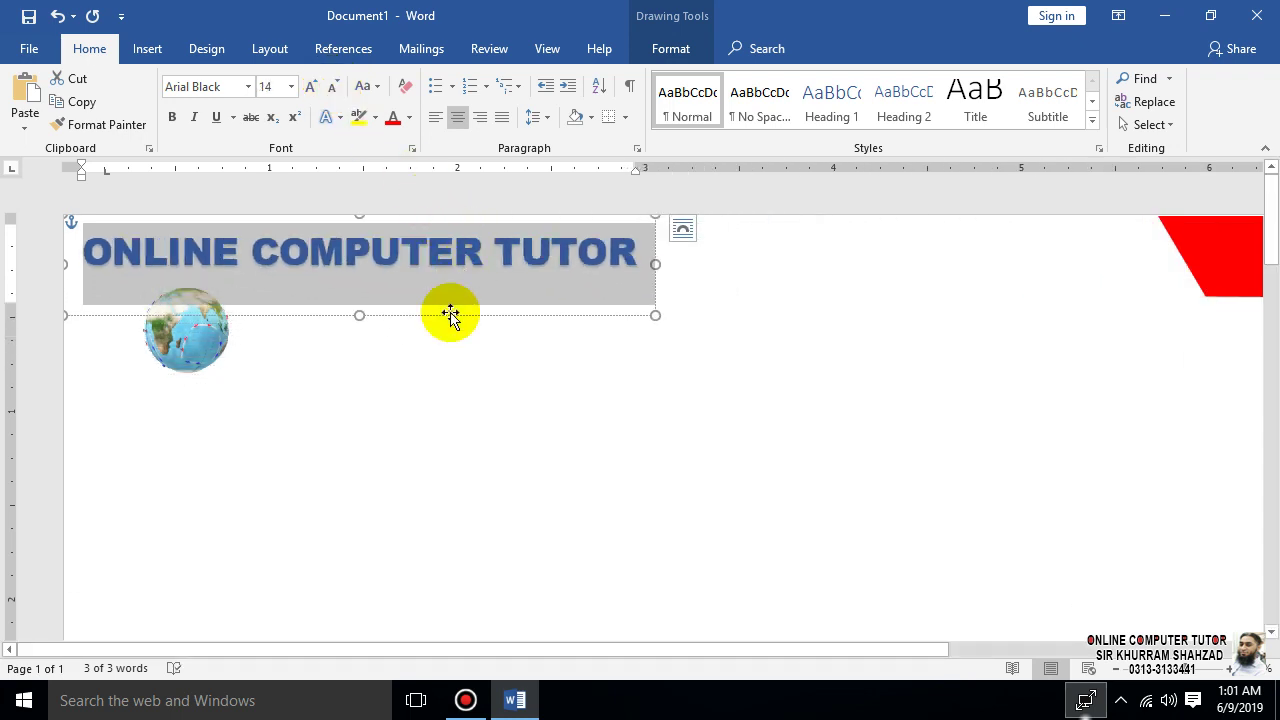
Shrink the title to 12 pt and place it just right of the globe.
mouse_move(450, 312)
left_mouse_down()
mouse_move(634, 373)
mouse_move(603, 371)
left_mouse_up()
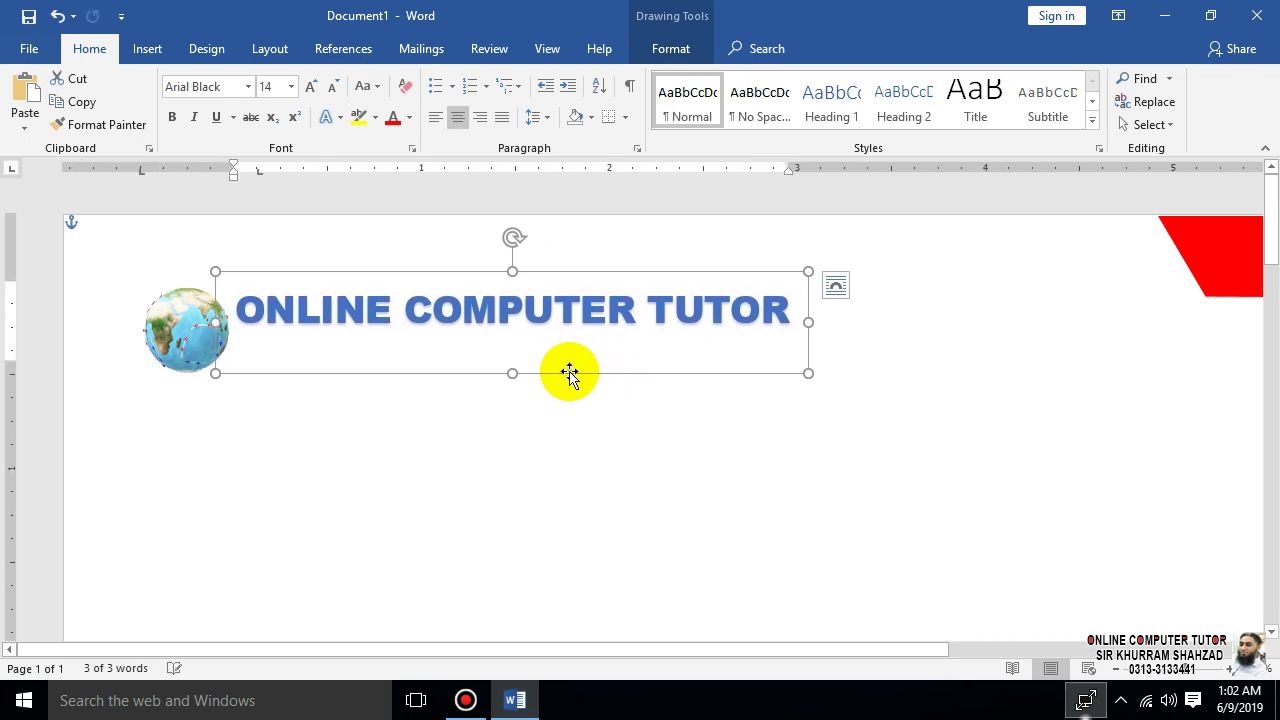
left_click(336, 90)
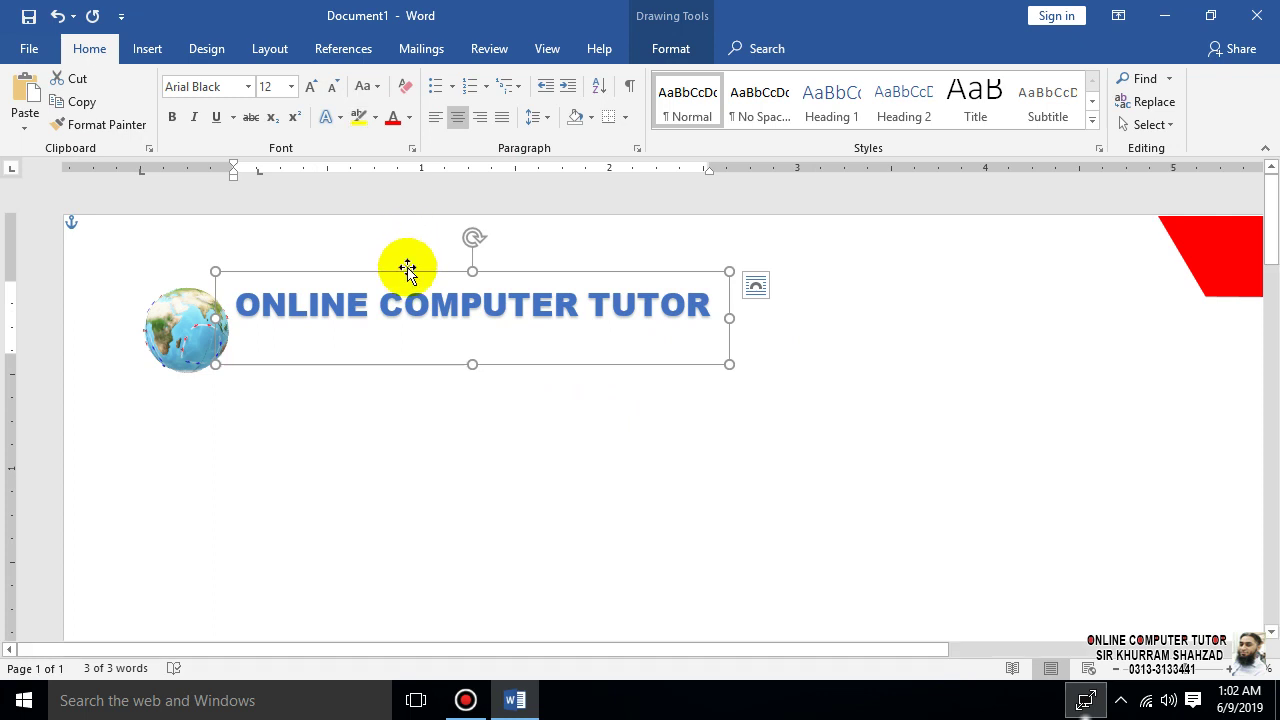
left_click_drag(408, 274, 419, 277)
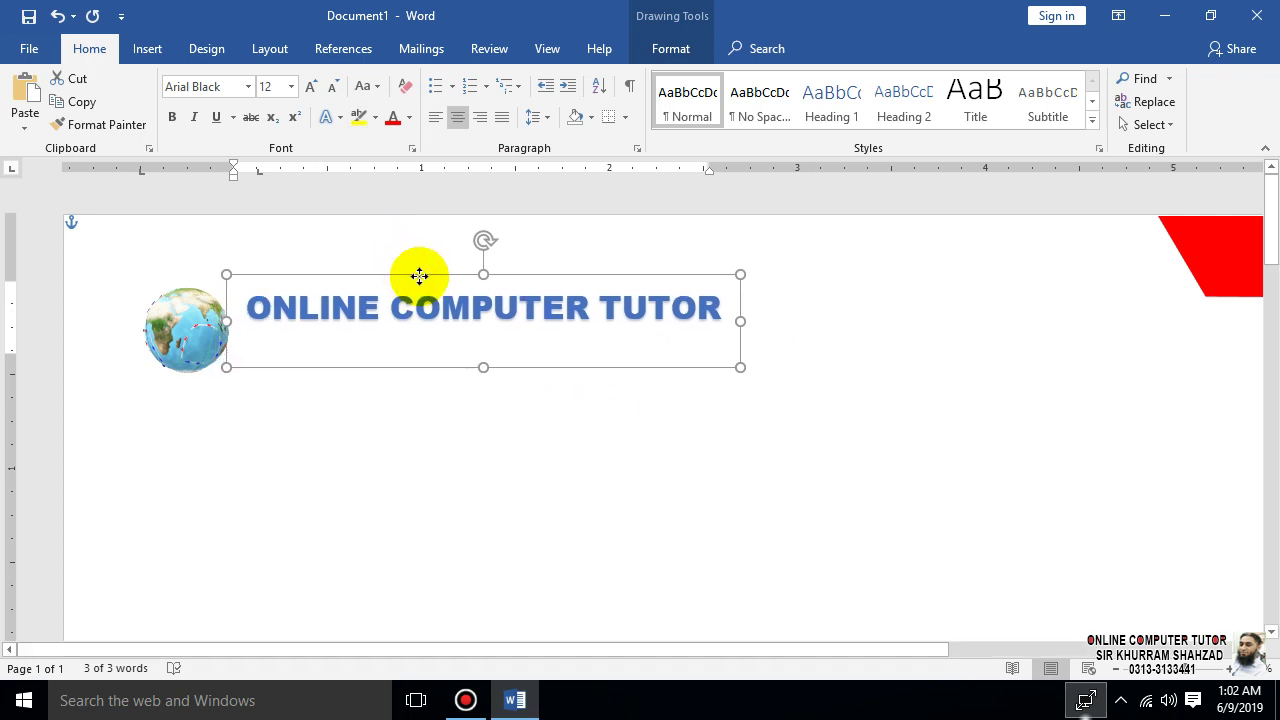
left_click(434, 409)
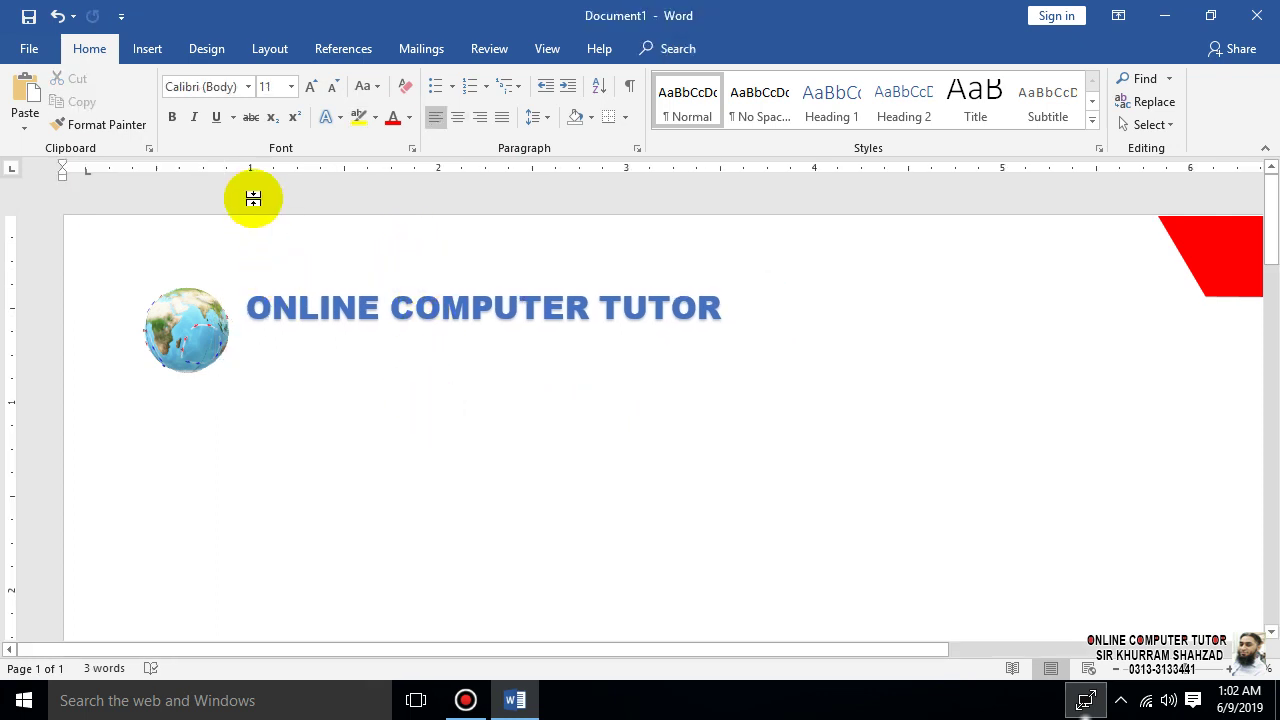
Draw a straight line under the title, extending to the title's end.
left_click(150, 48)
left_click(210, 126)
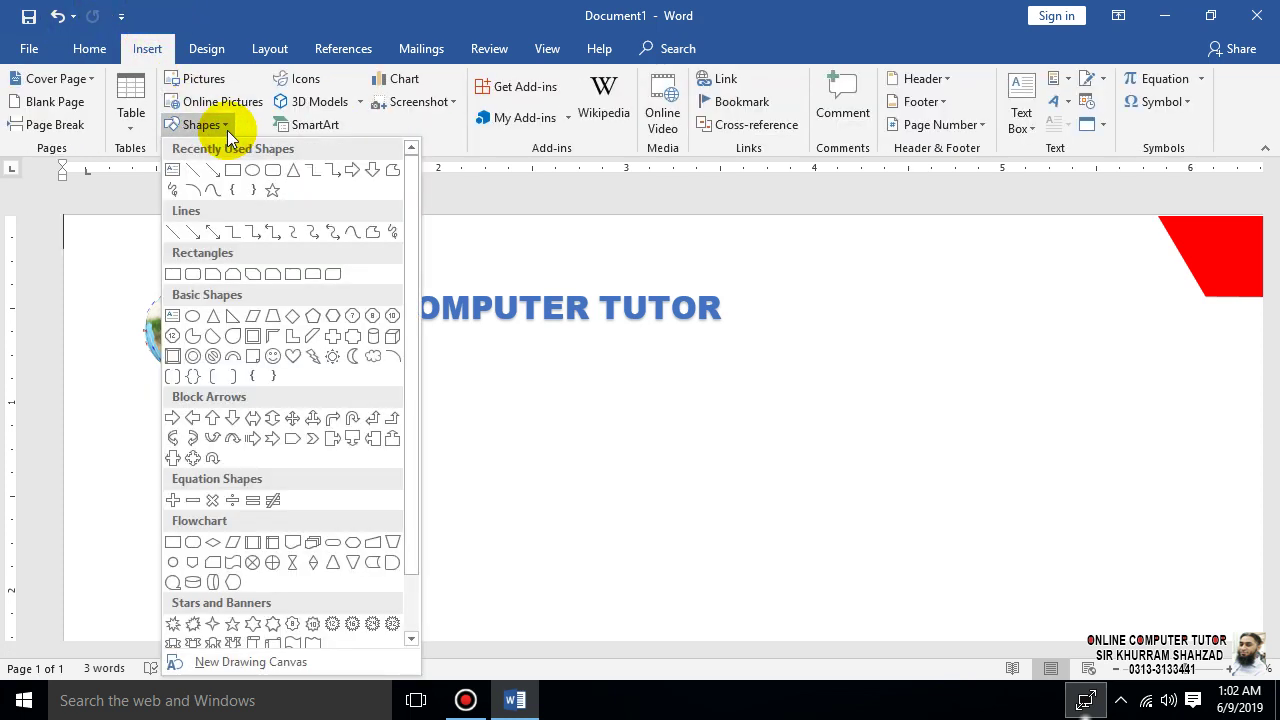
left_click(173, 234)
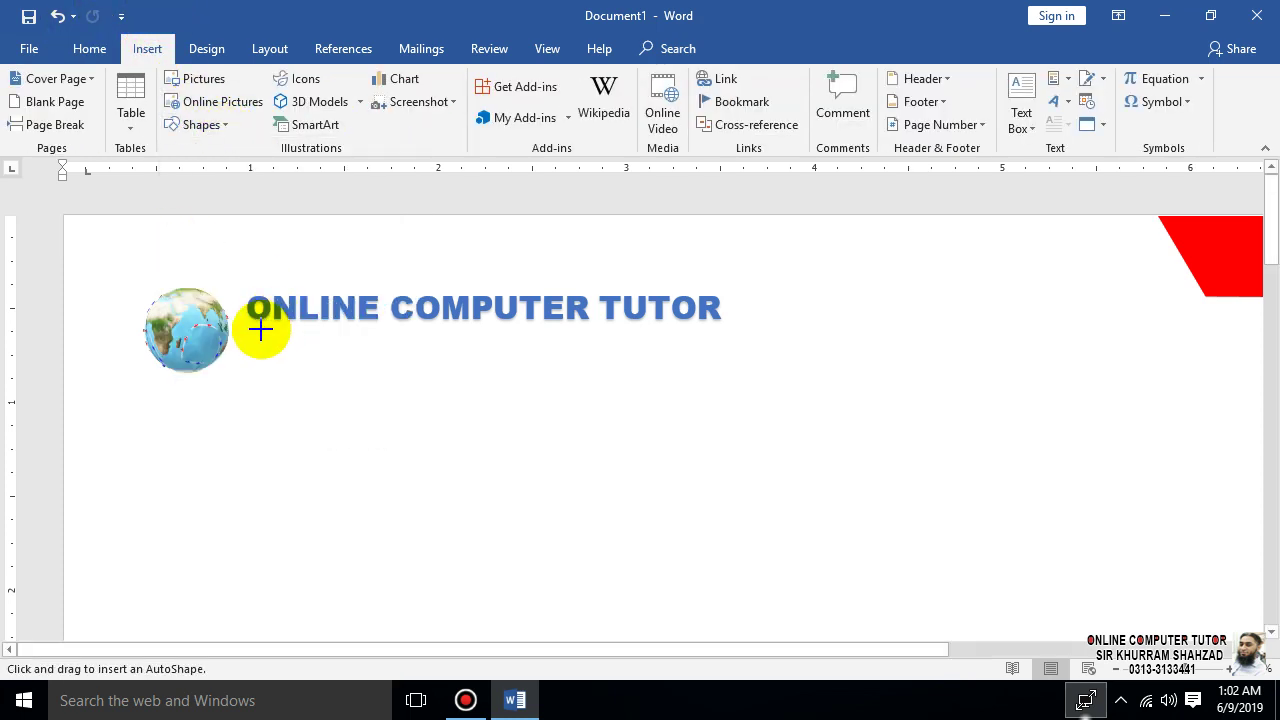
left_click_drag(256, 331, 684, 327)
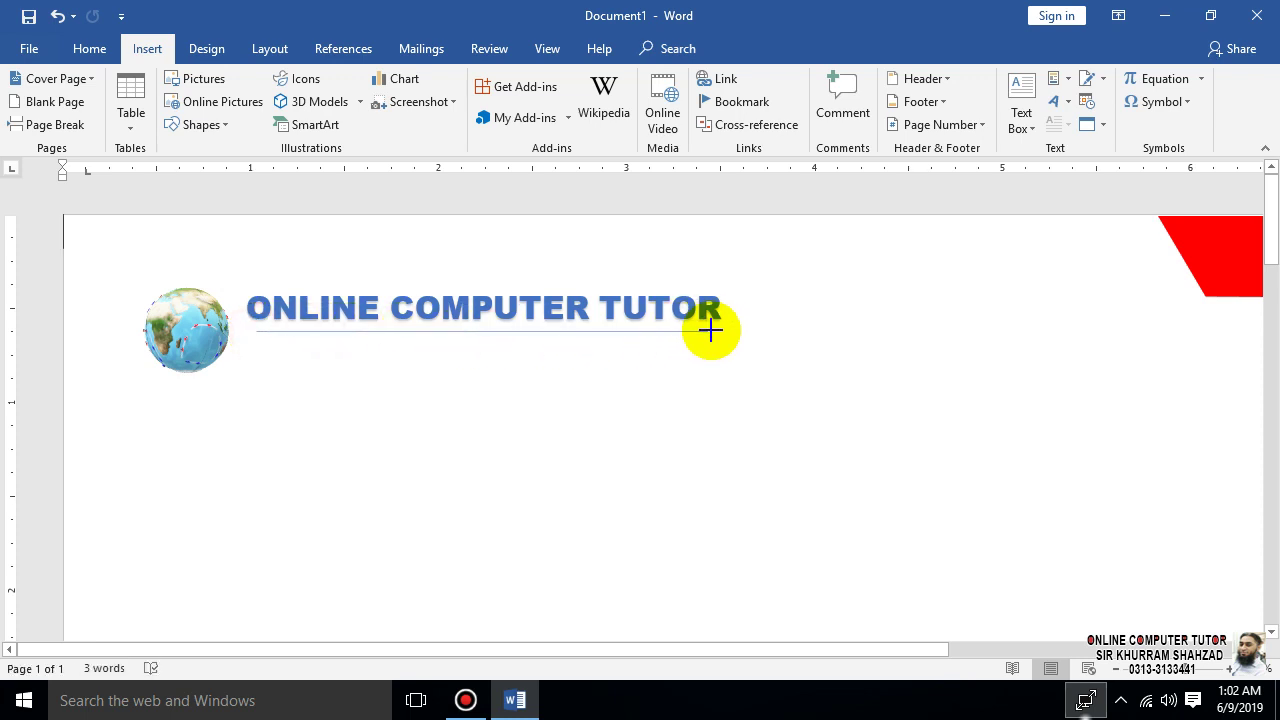
left_click_drag(684, 327, 723, 331)
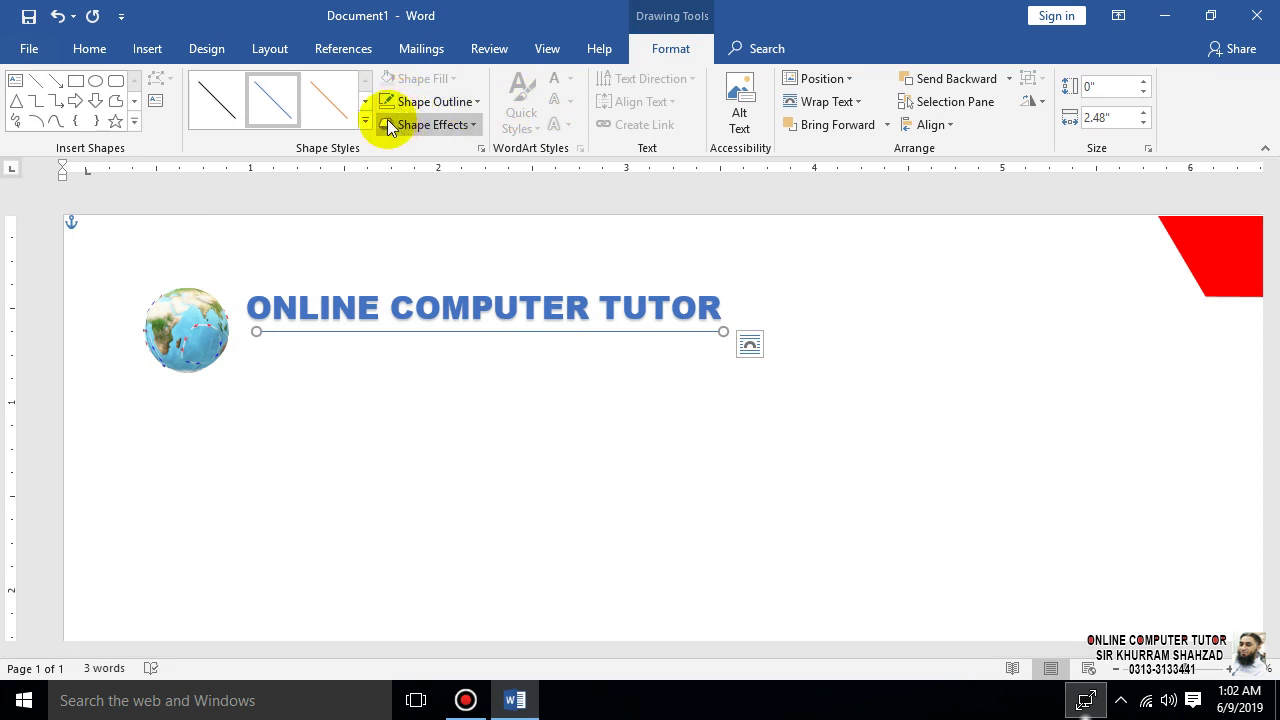
Give the line a thick orange shape style, then set its outline colour to red.
left_click(367, 124)
left_click(580, 10)
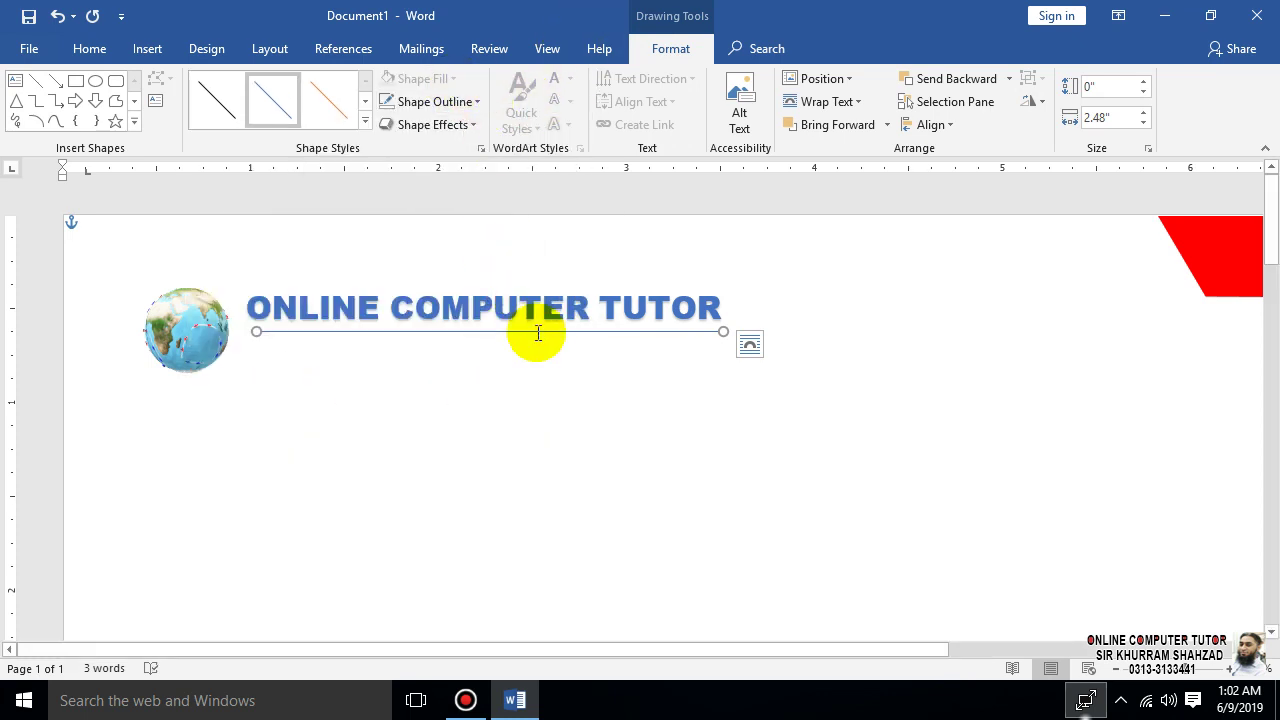
left_click(672, 50)
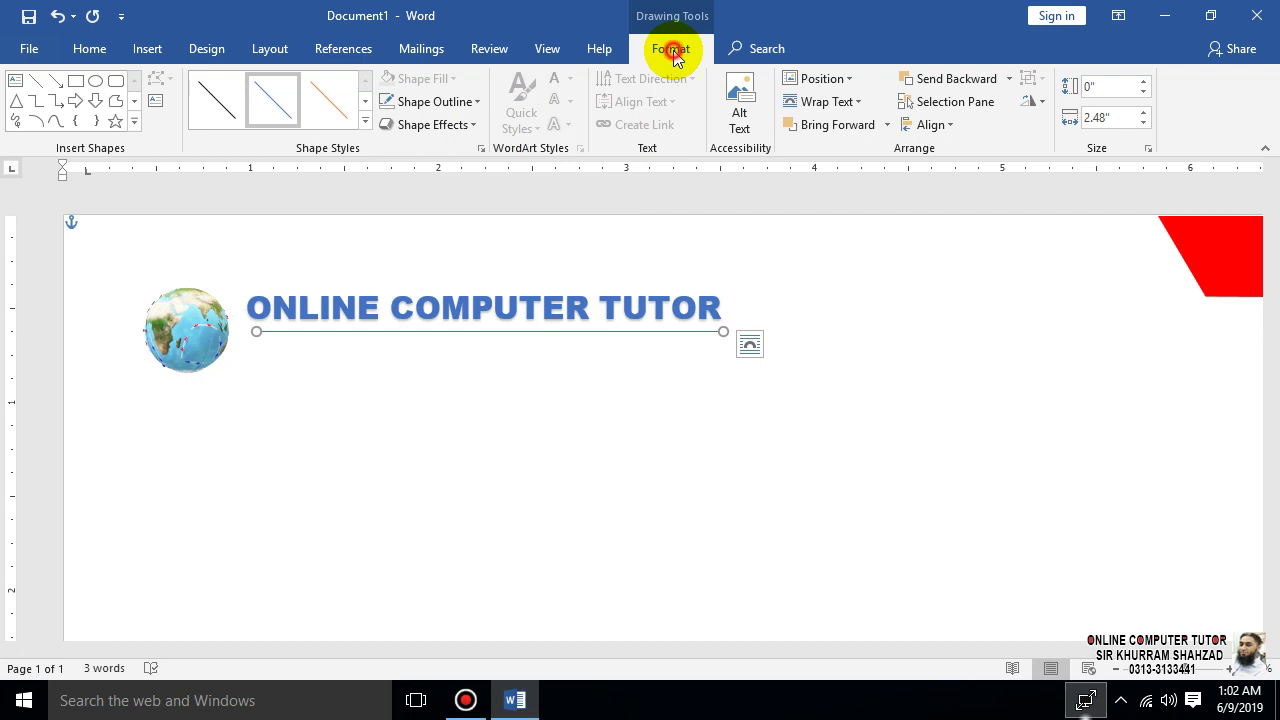
left_click(335, 112)
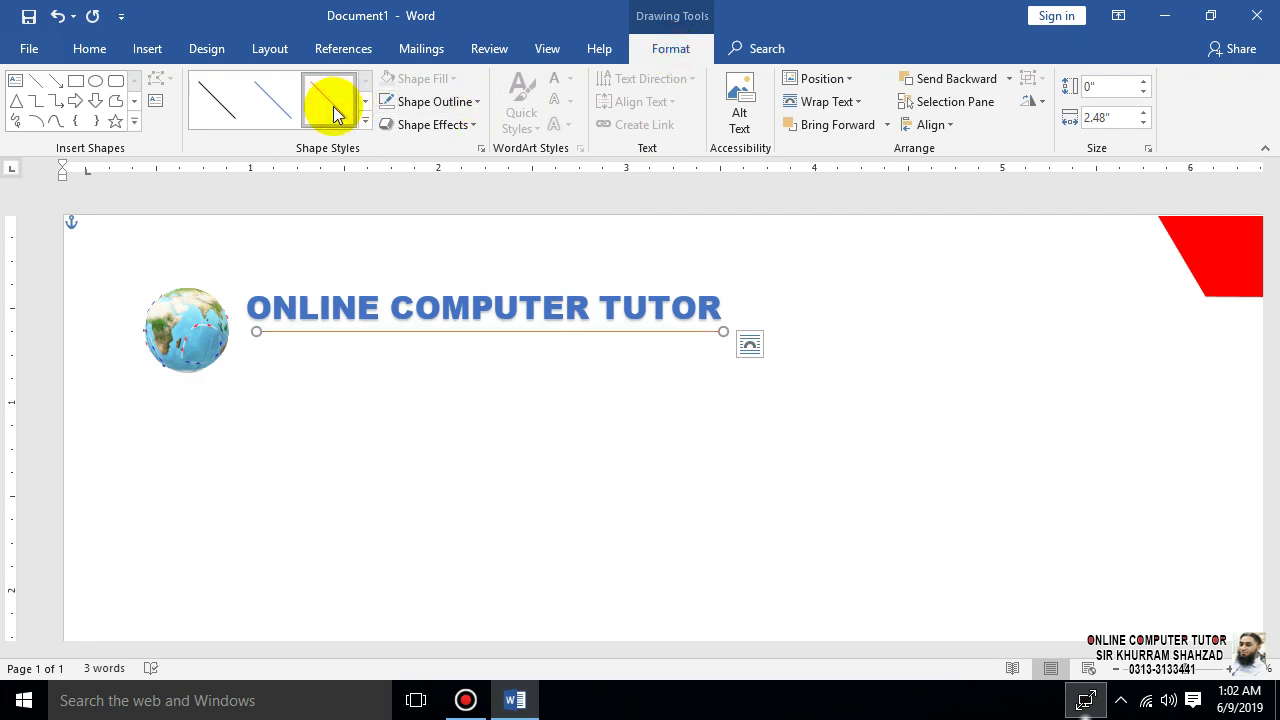
left_click(366, 122)
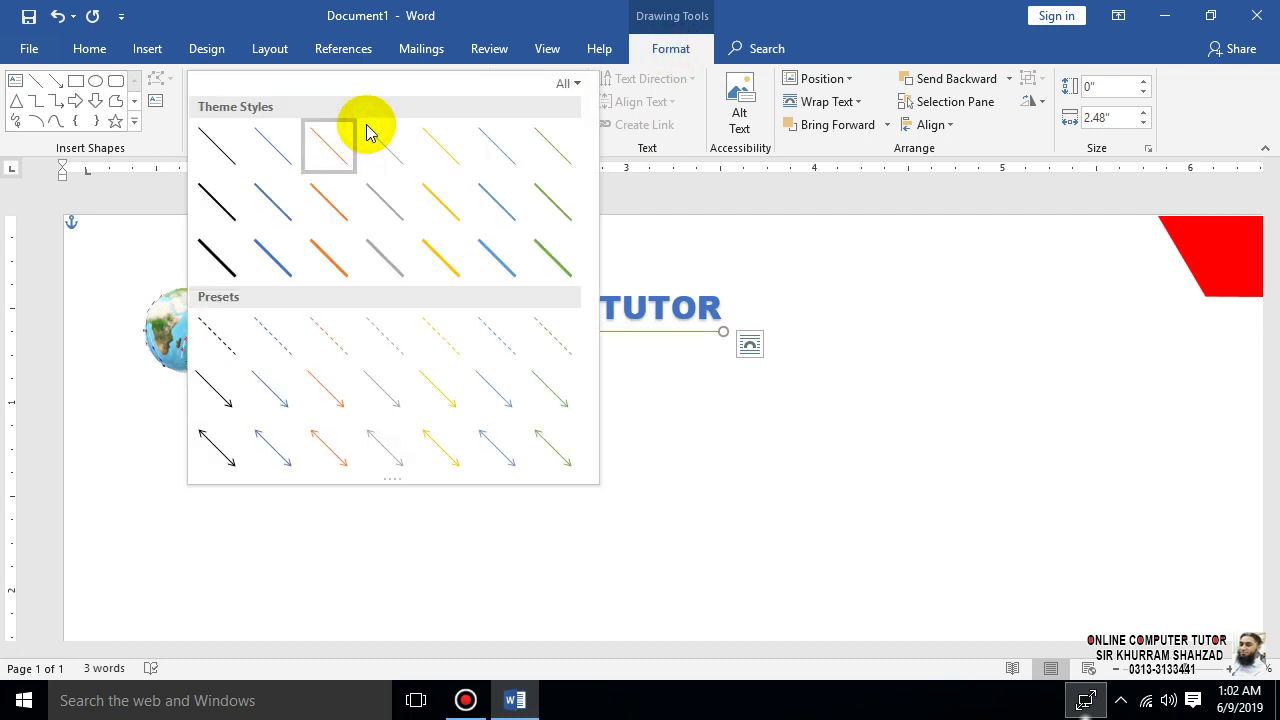
left_click(336, 256)
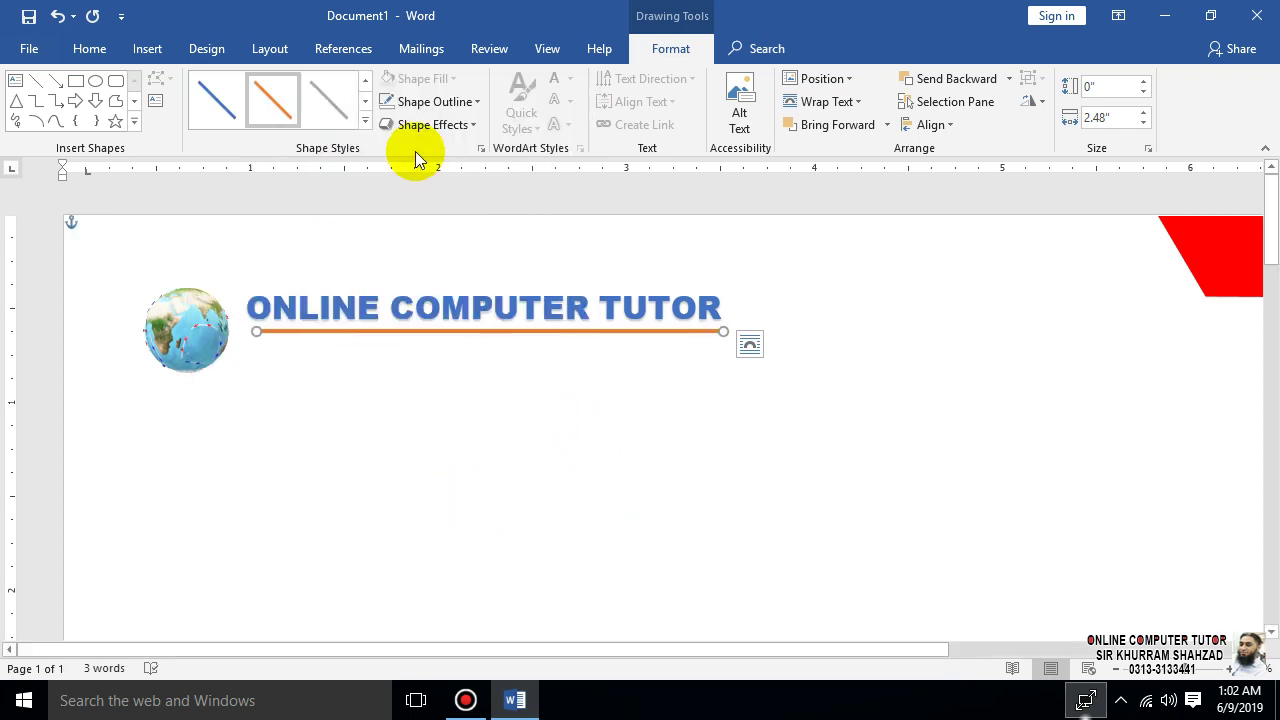
left_click(466, 101)
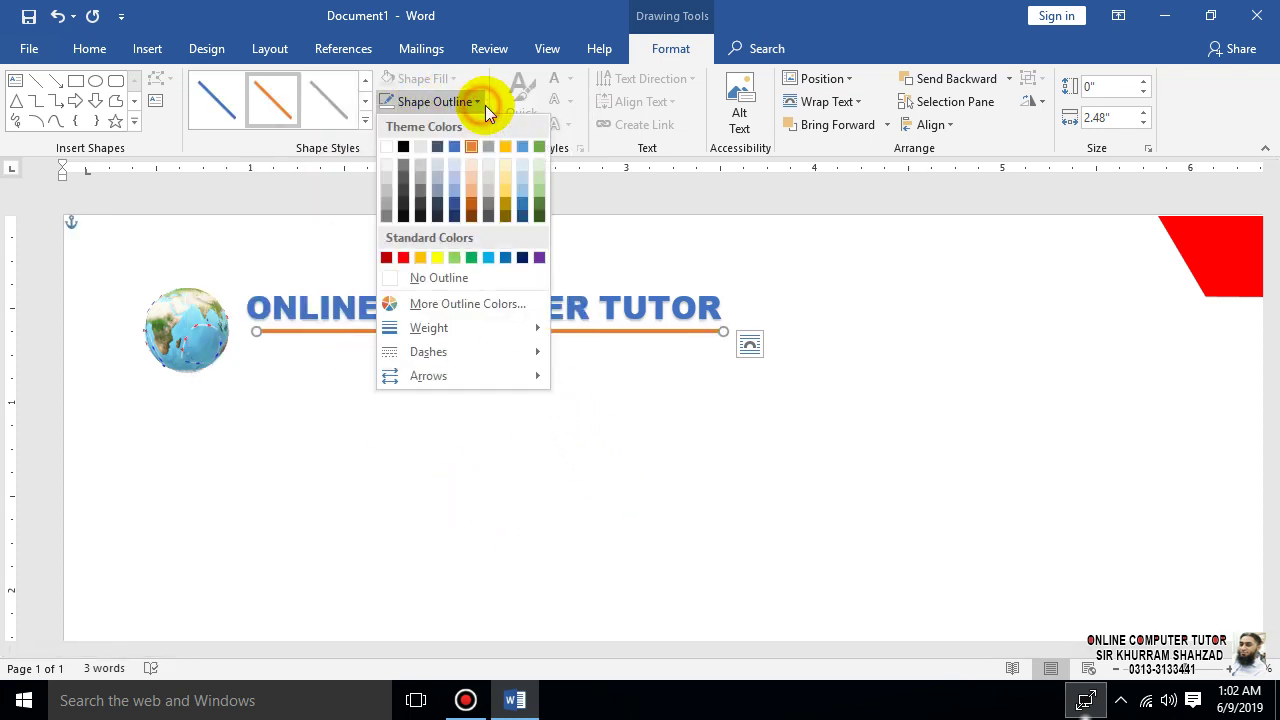
left_click(403, 258)
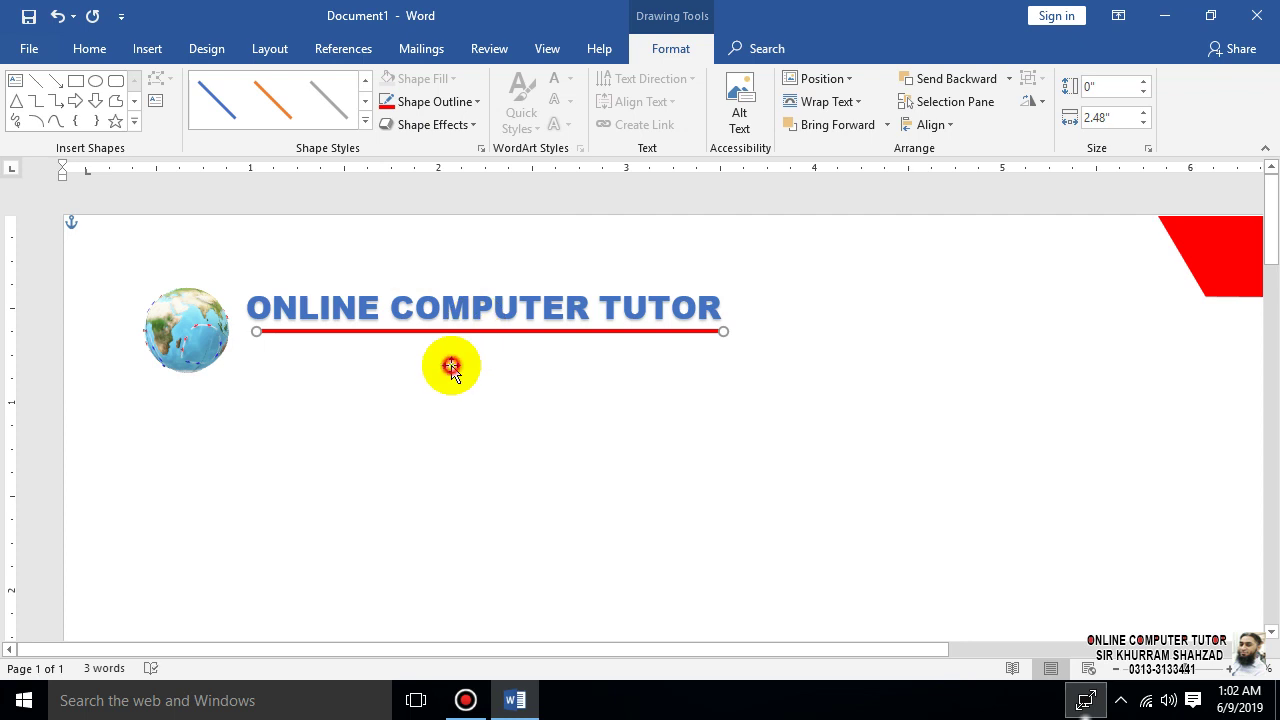
left_click(310, 334)
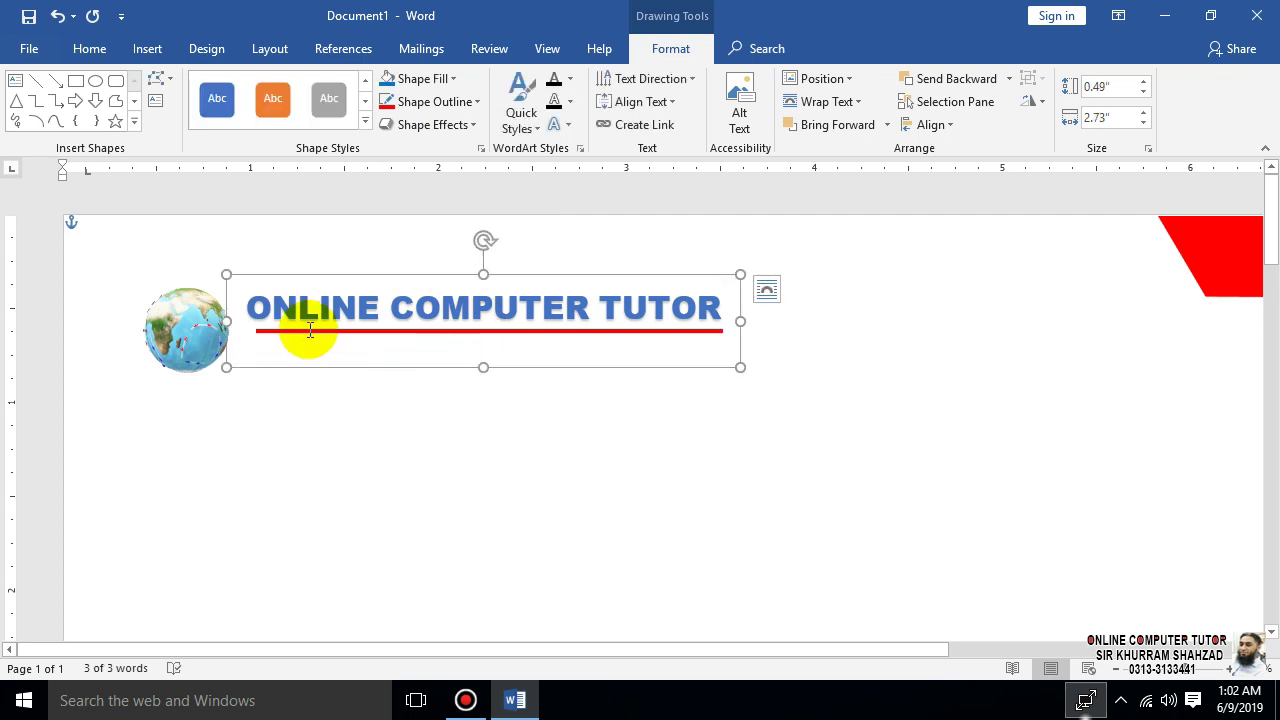
Resize the title box so ONLINE COMPUTER TUTOR stays on one line and hugs the text.
left_click(343, 368)
right_click(715, 335)
left_click(577, 429)
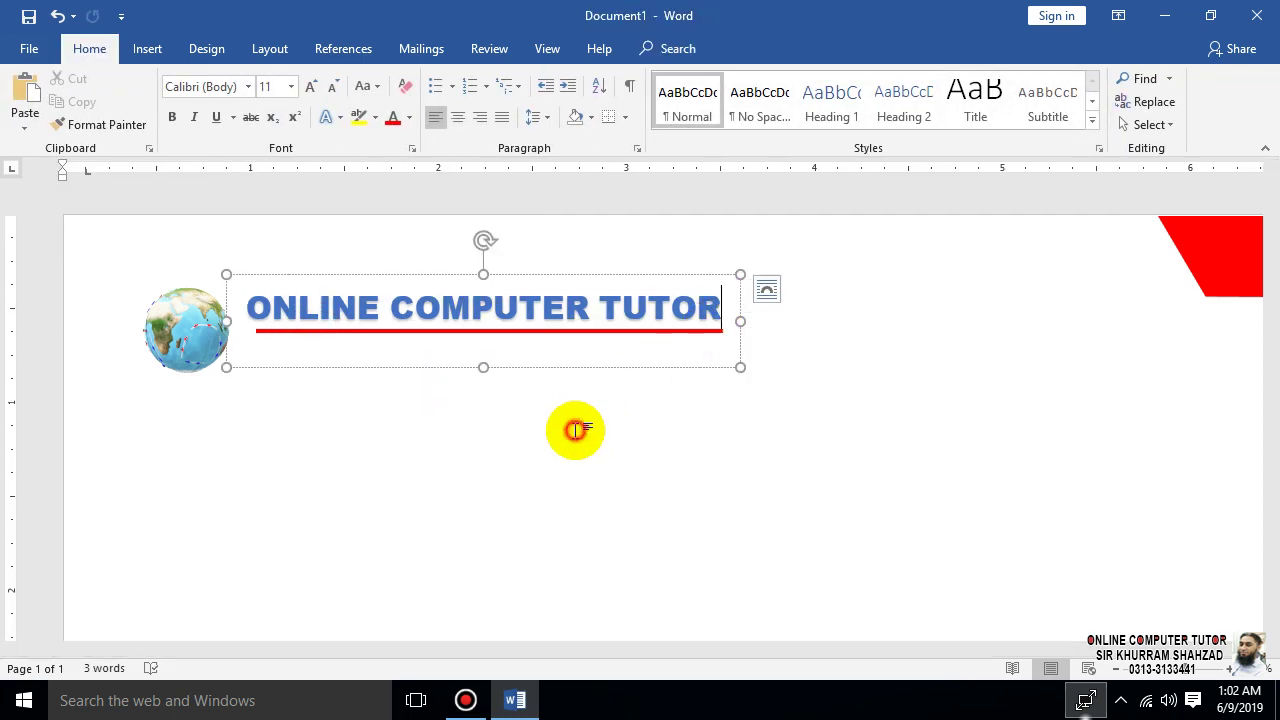
left_click(414, 431)
left_click(499, 305)
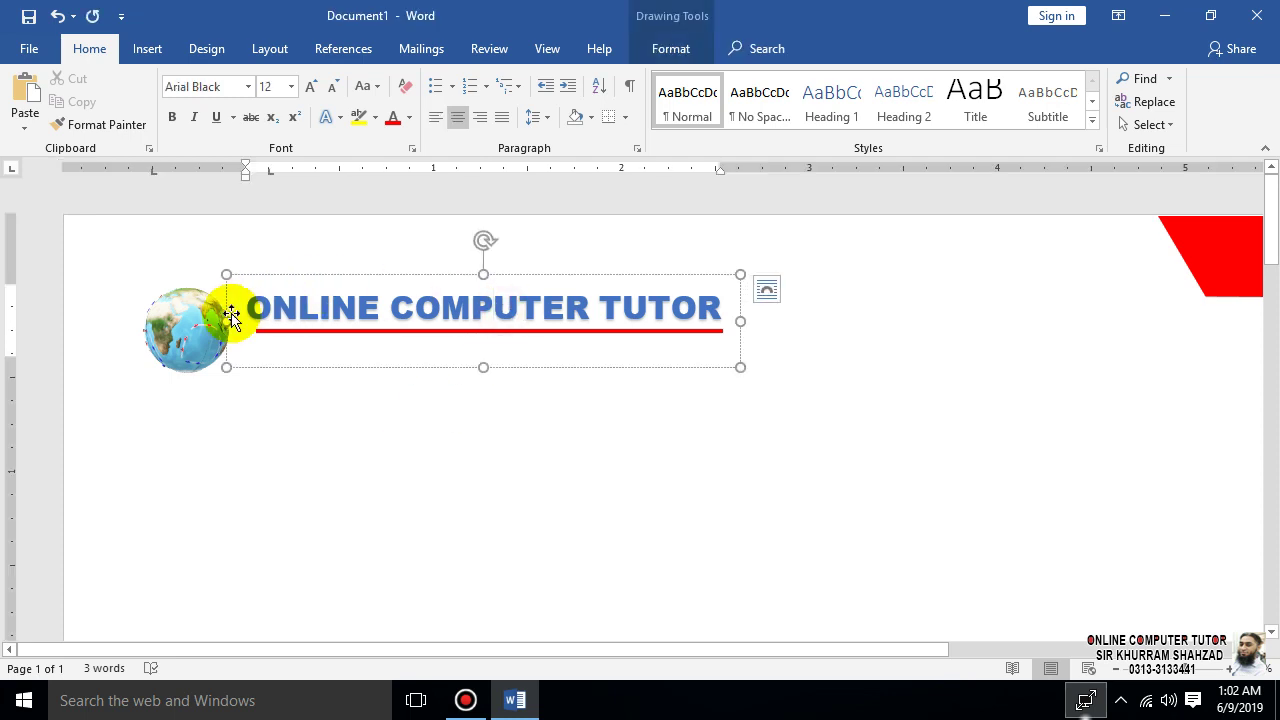
key("ctrl+Left")
key("Return")
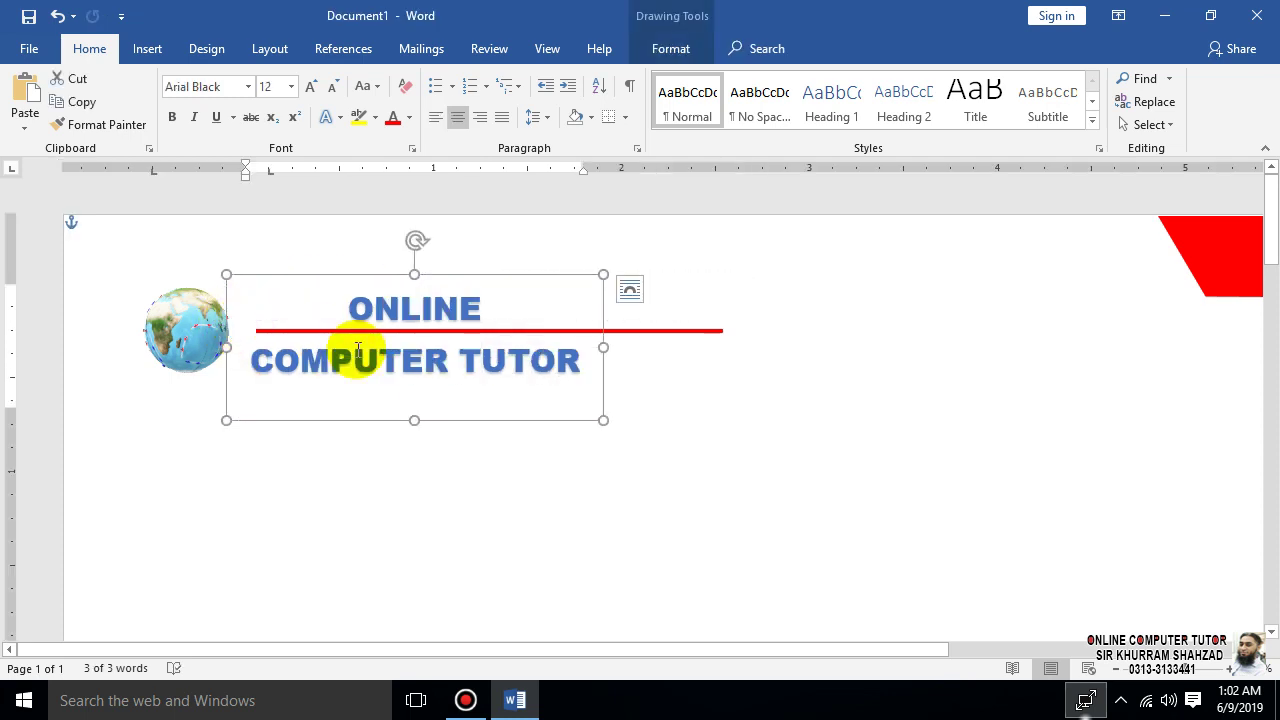
key("ctrl+z")
left_click_drag(224, 319, 220, 320)
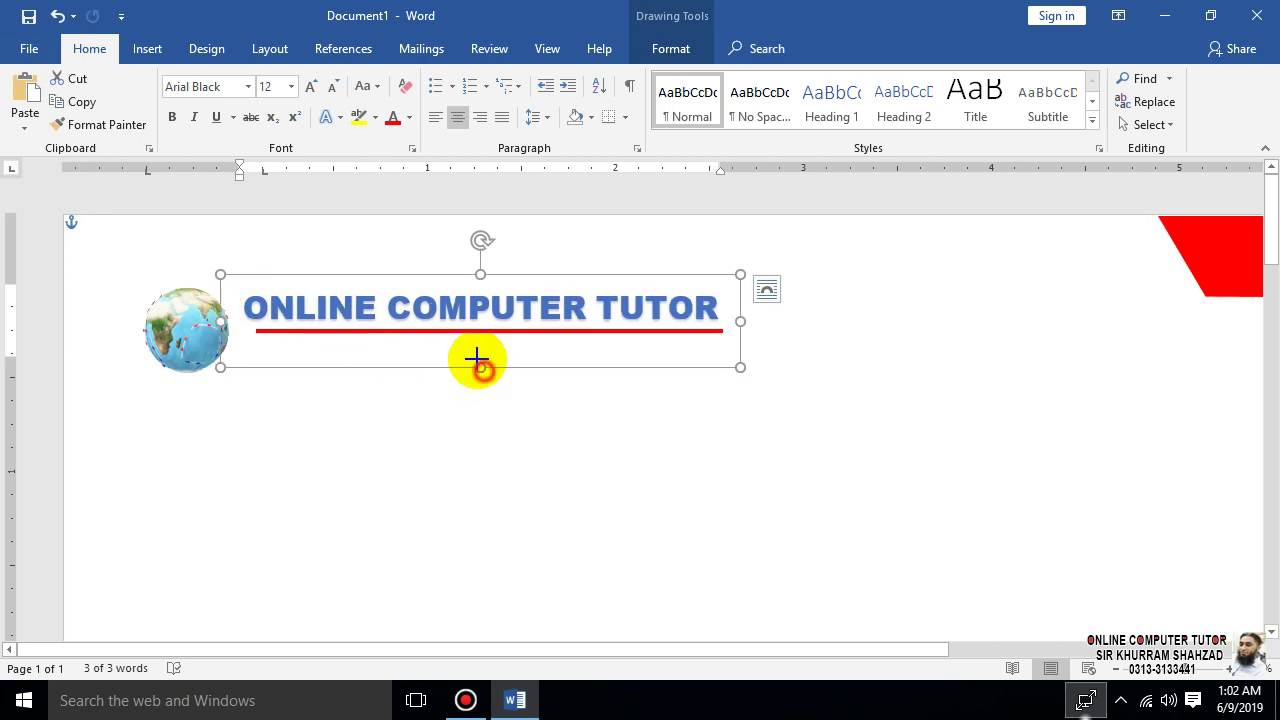
left_click_drag(483, 369, 480, 330)
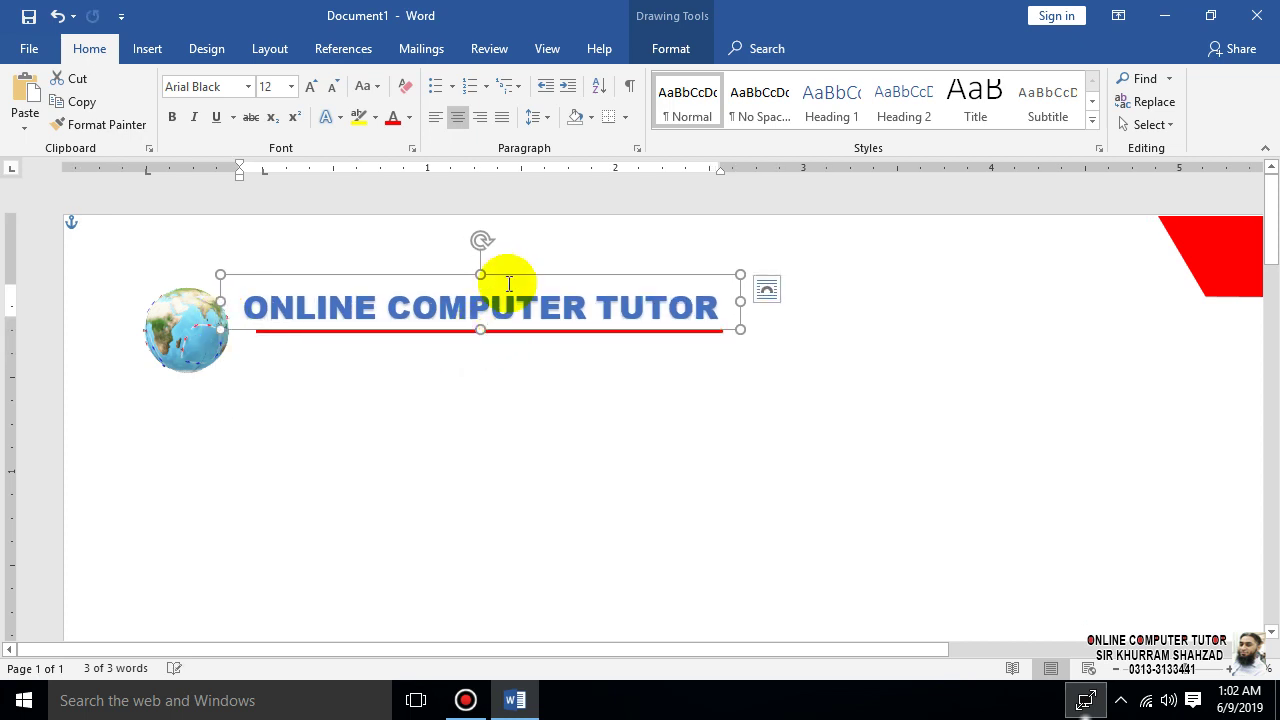
left_click(499, 348)
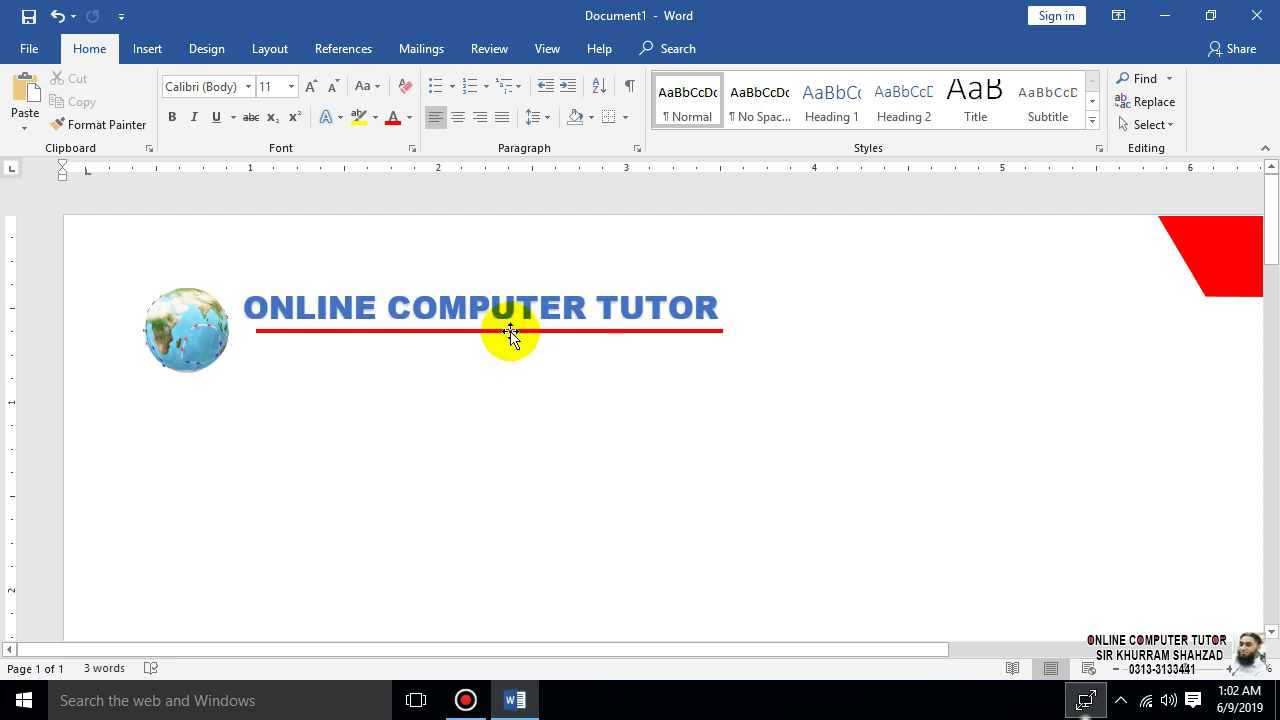
Lengthen the red line leftward so it starts exactly under the title's beginning.
left_click(510, 333)
left_click_drag(258, 332, 247, 331)
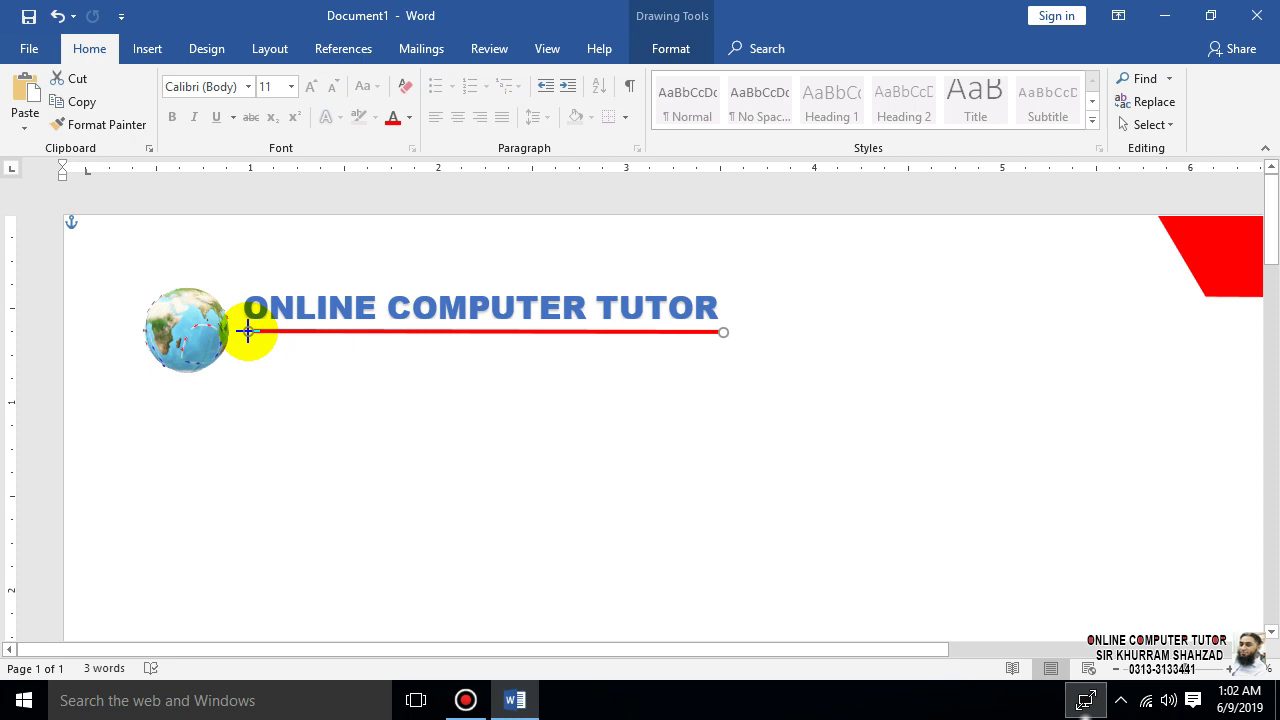
left_click(350, 371)
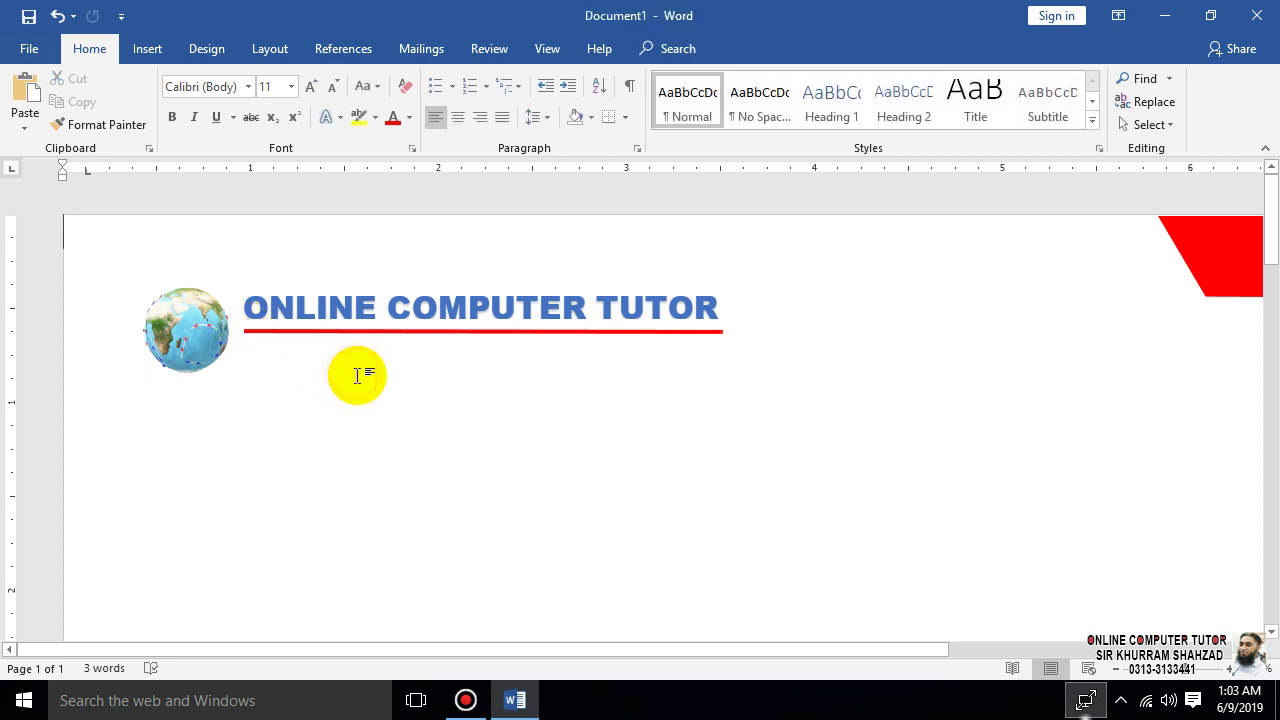
Insert a blue WordArt box below the title reading 'All Computer Courses Available'.
left_click(155, 57)
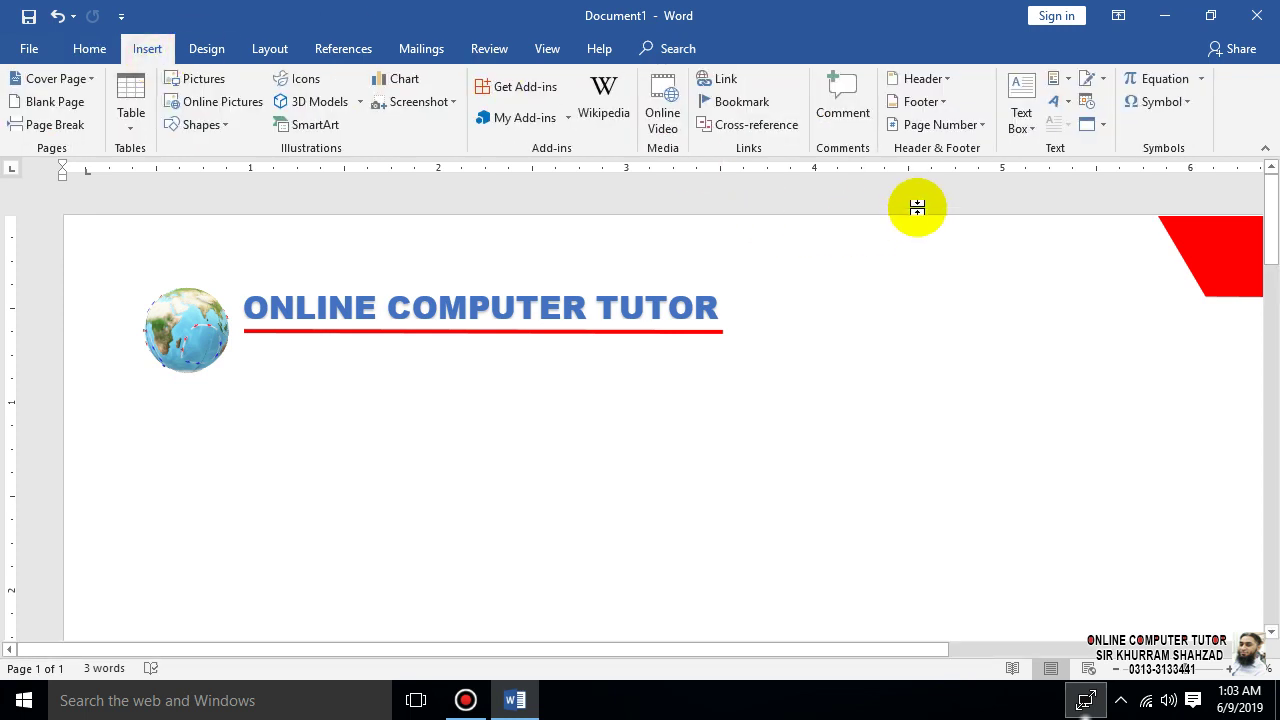
left_click(1068, 103)
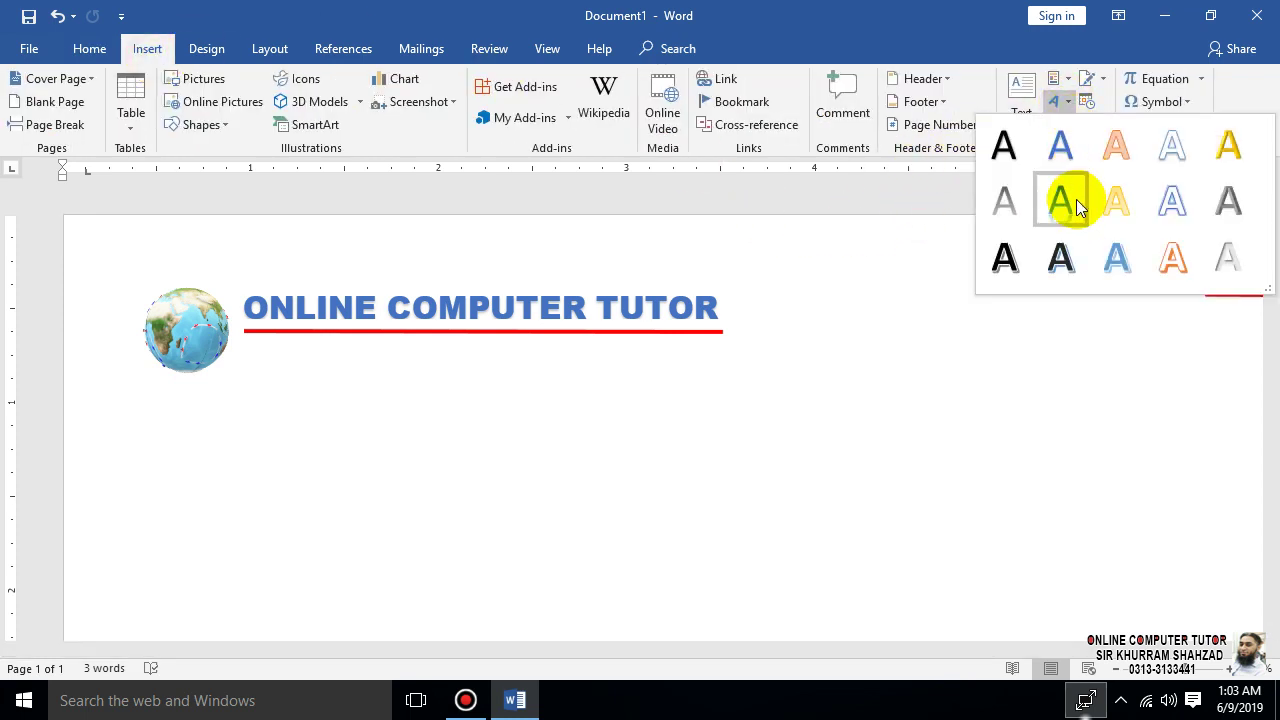
left_click(1058, 150)
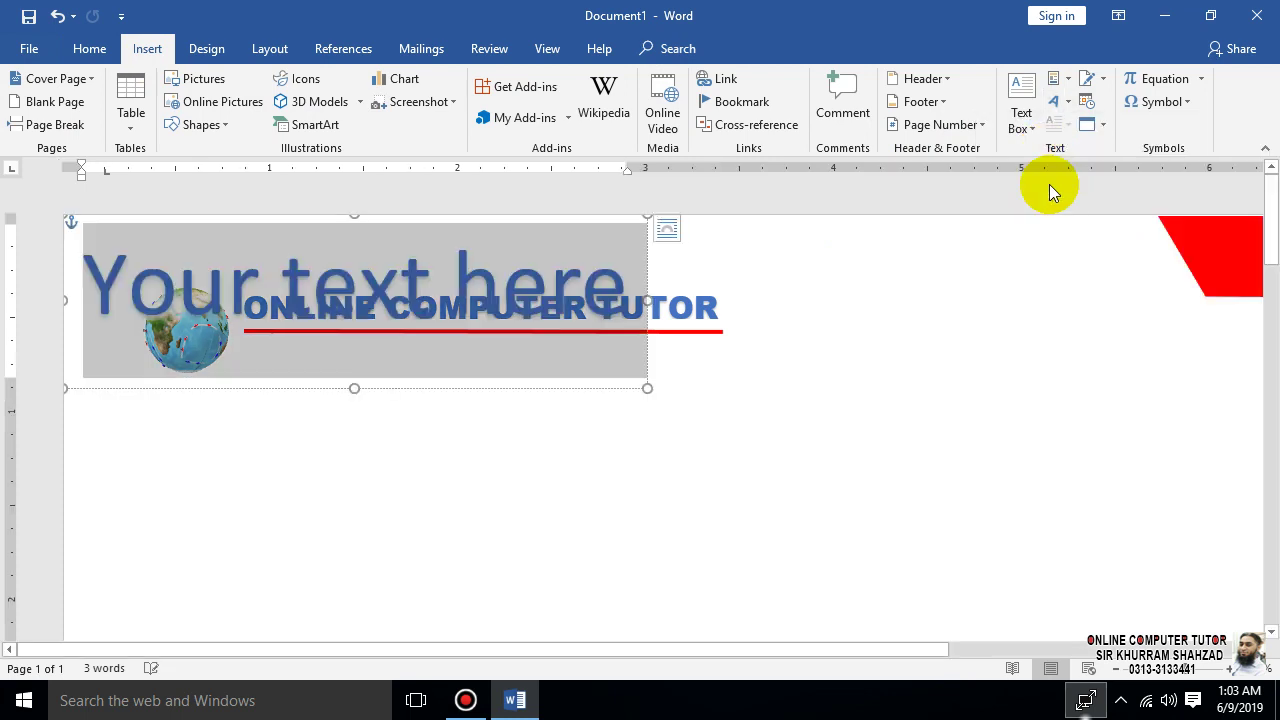
left_click(524, 387)
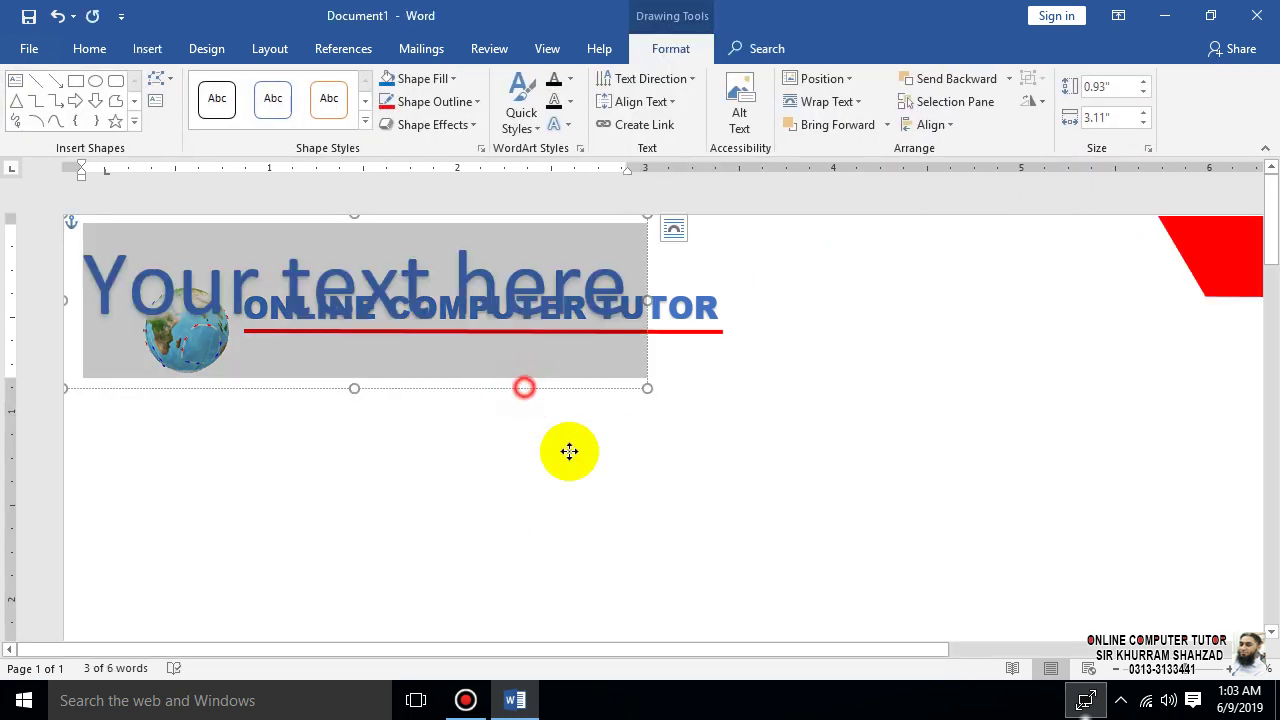
left_click_drag(569, 451, 623, 509)
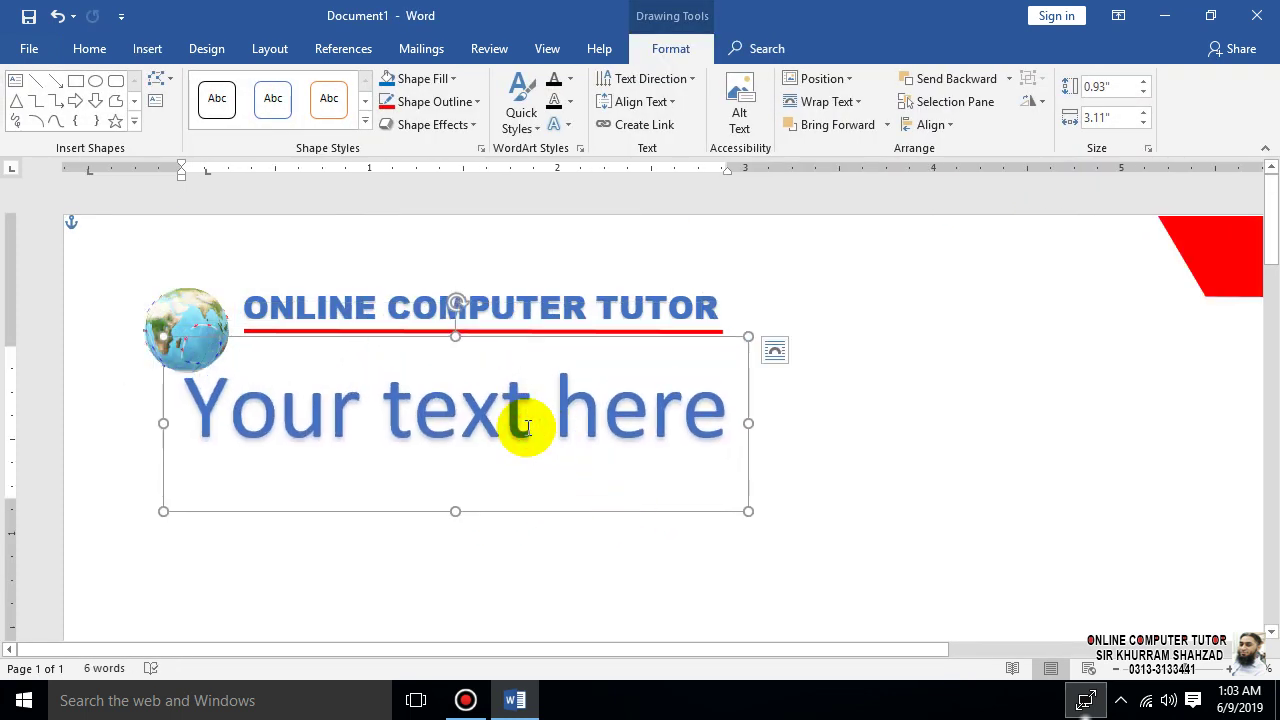
key("ctrl+a")
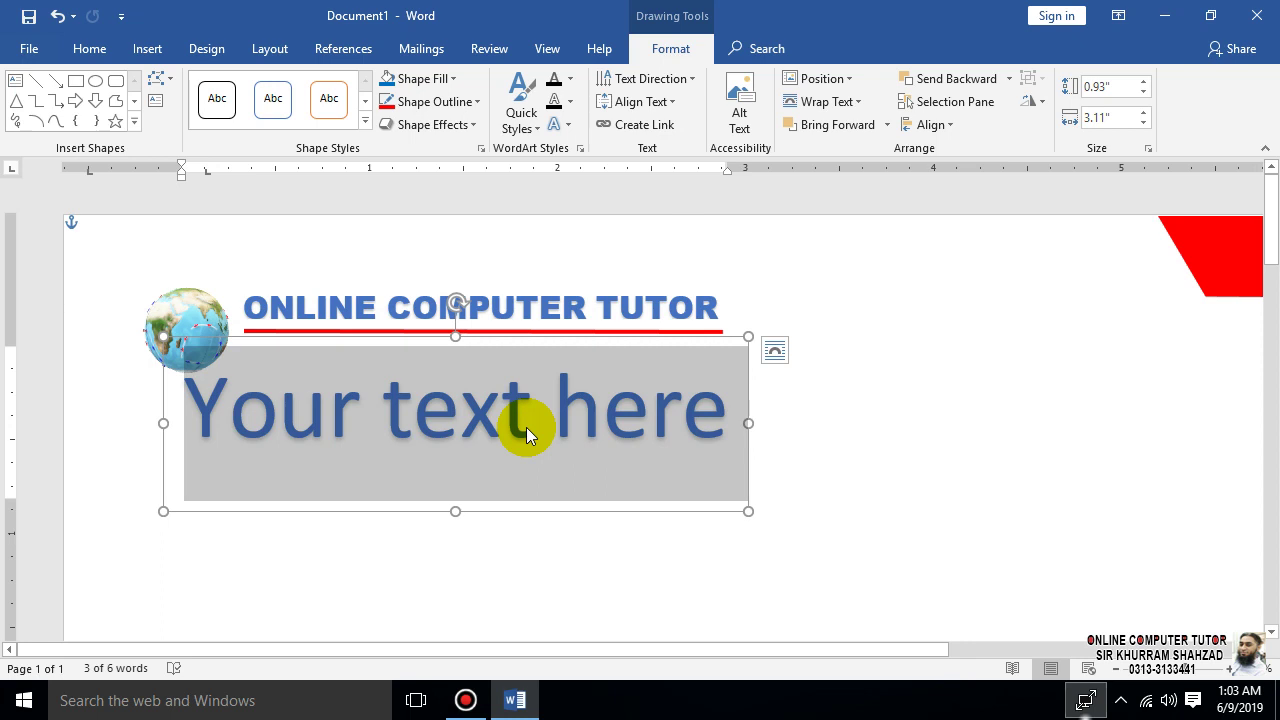
type("All Co")
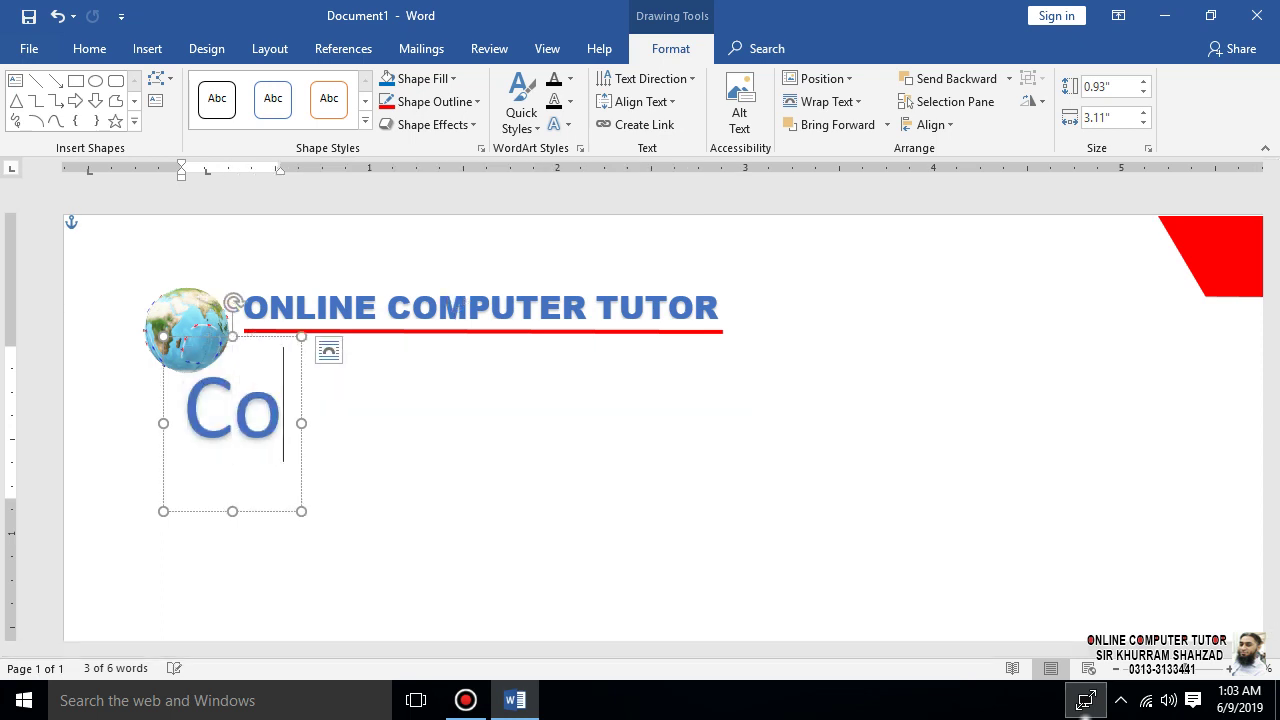
type("mputer Co")
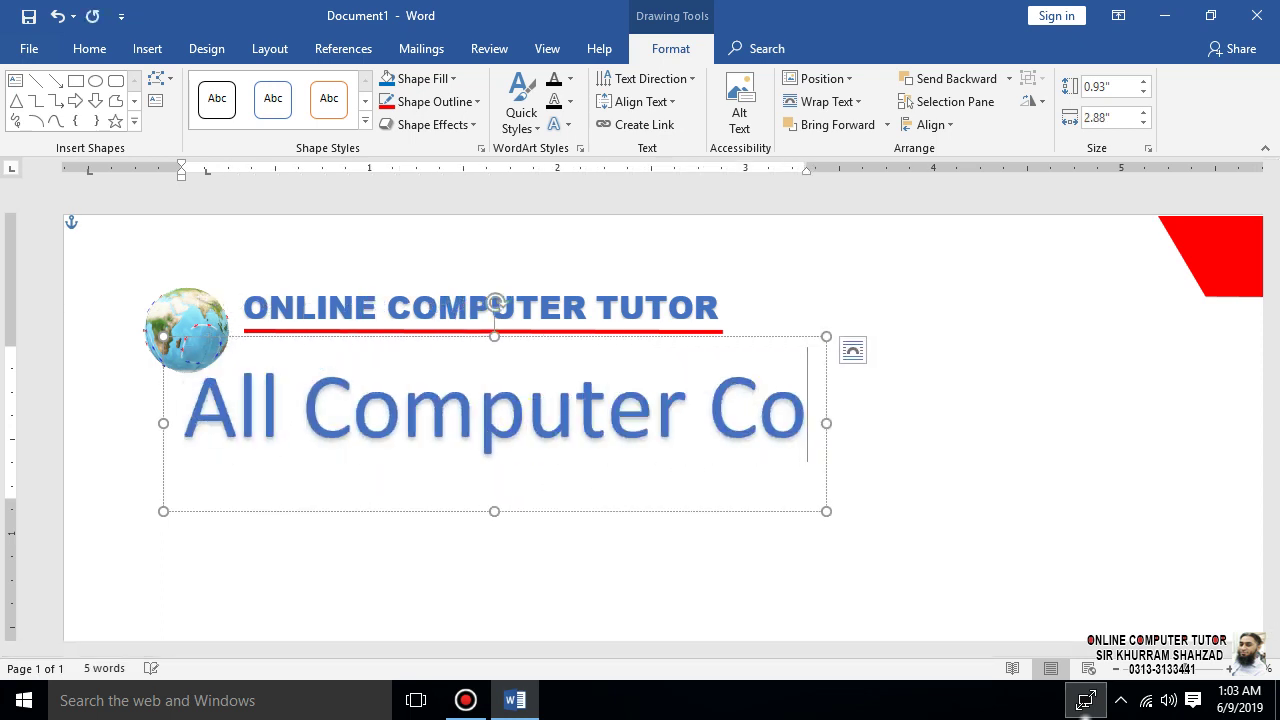
type("urses A")
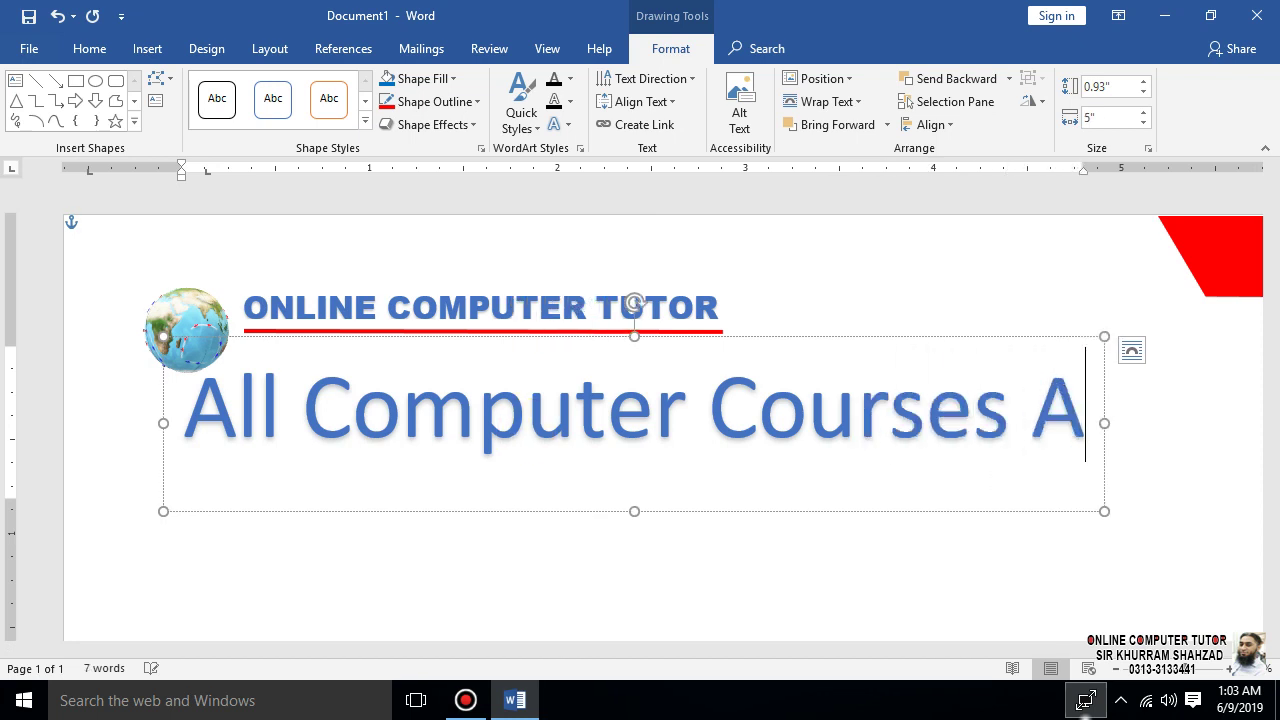
type("vailable")
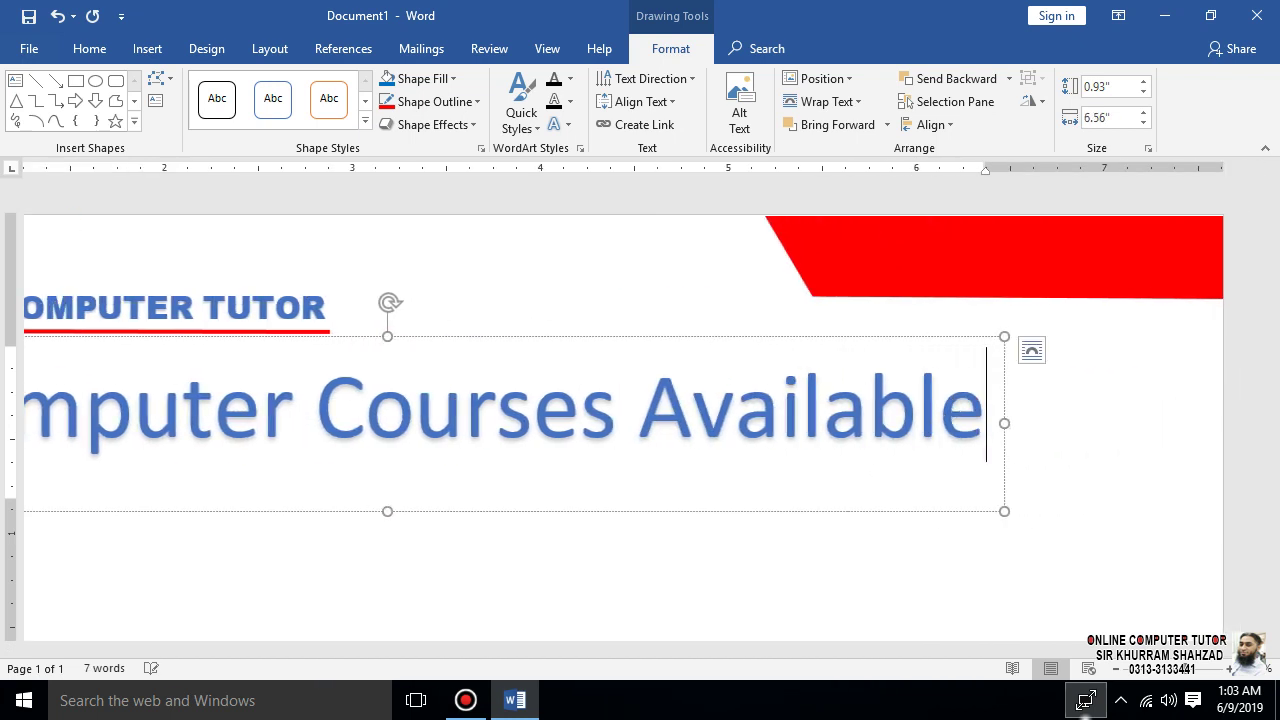
Format the subtitle in Arial, smaller, with black text colour.
triple_click(528, 423)
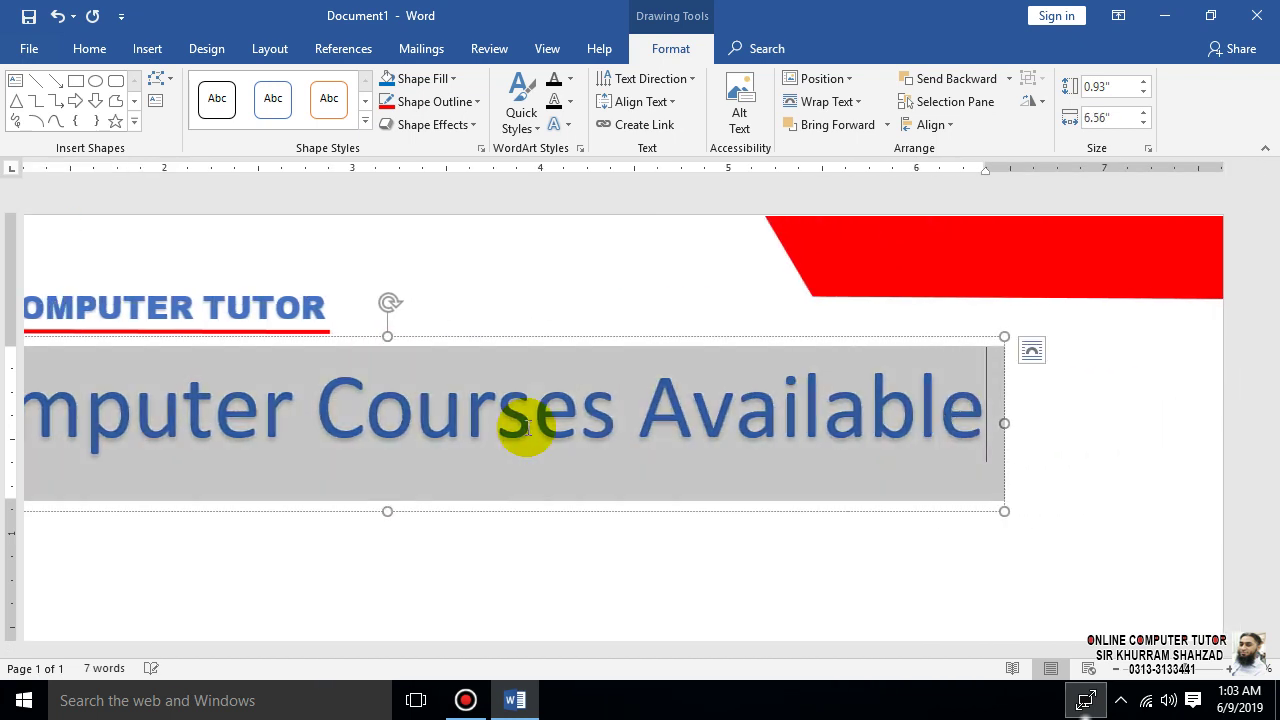
left_click(89, 48)
left_click(266, 86)
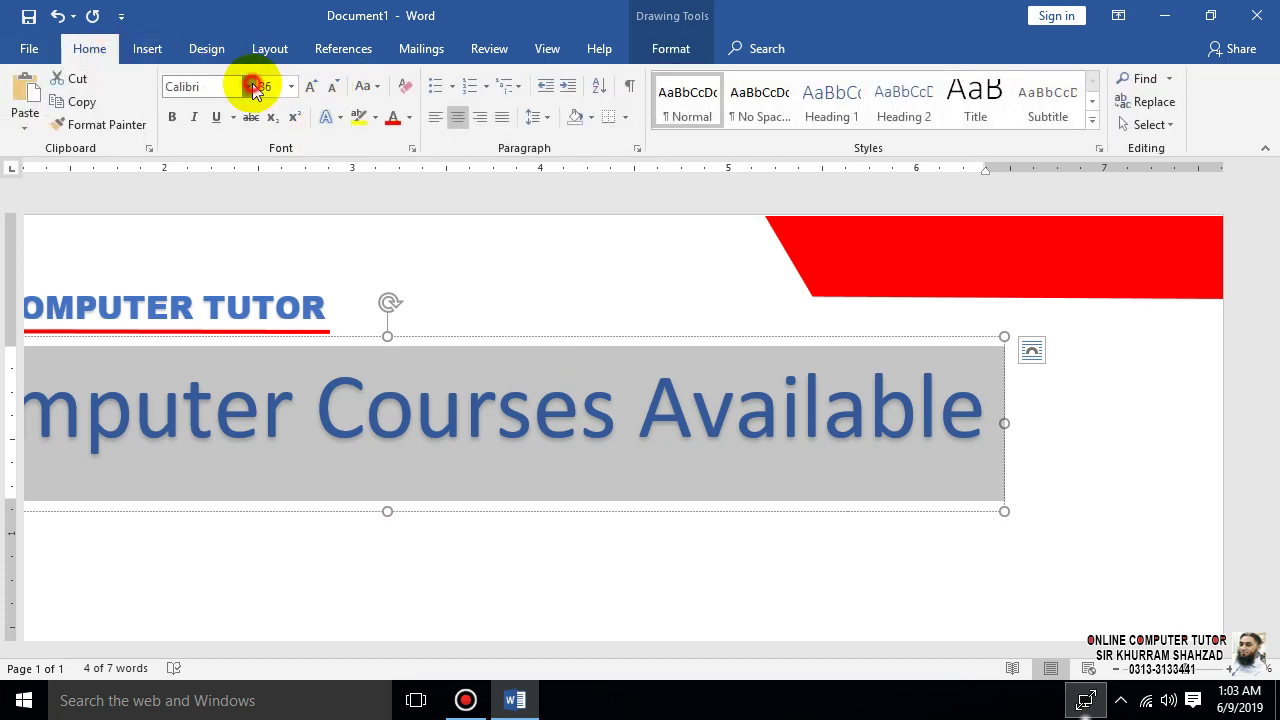
left_click(252, 87)
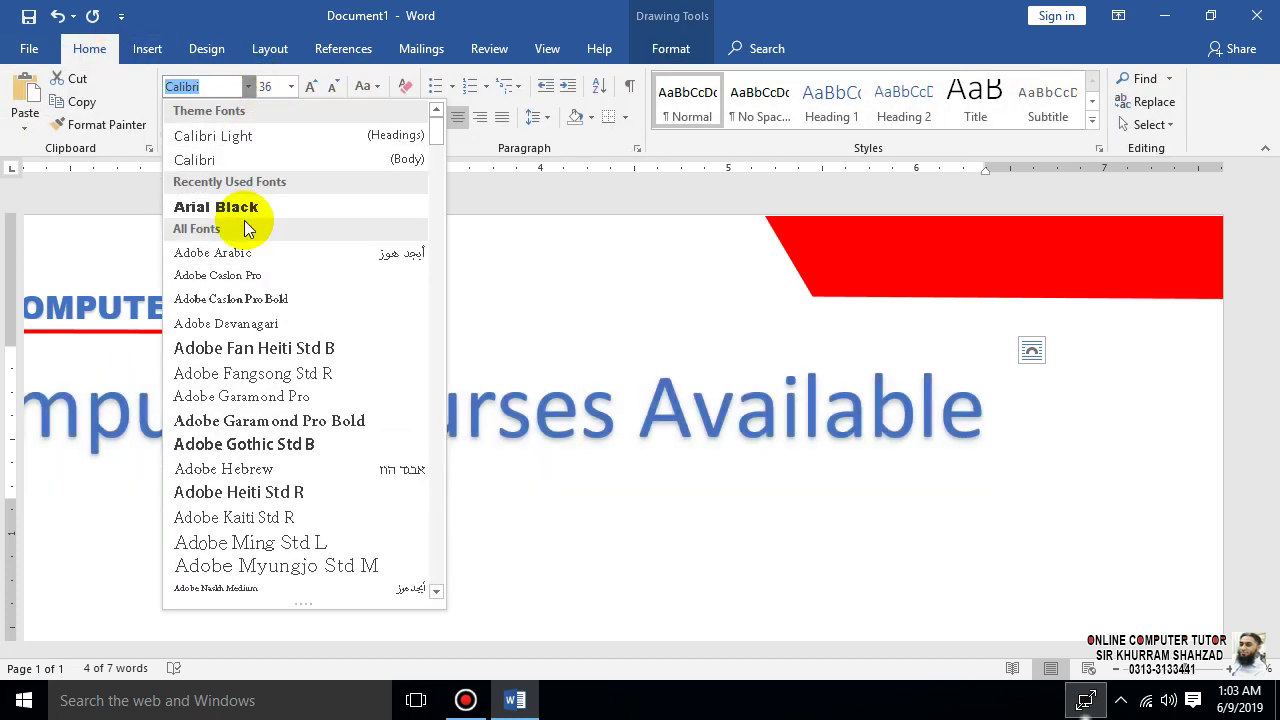
scroll(250, 228, "down", 2)
scroll(255, 228, "down", 3)
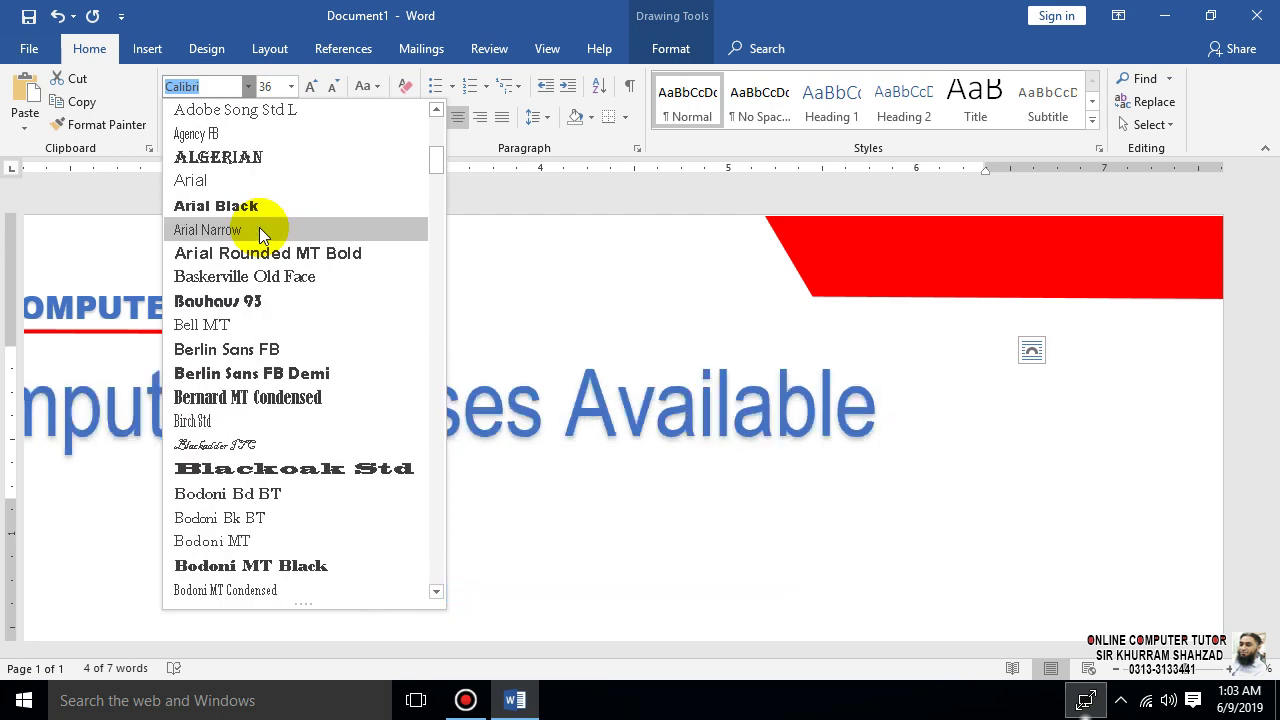
scroll(259, 227, "up", 1)
left_click(251, 250)
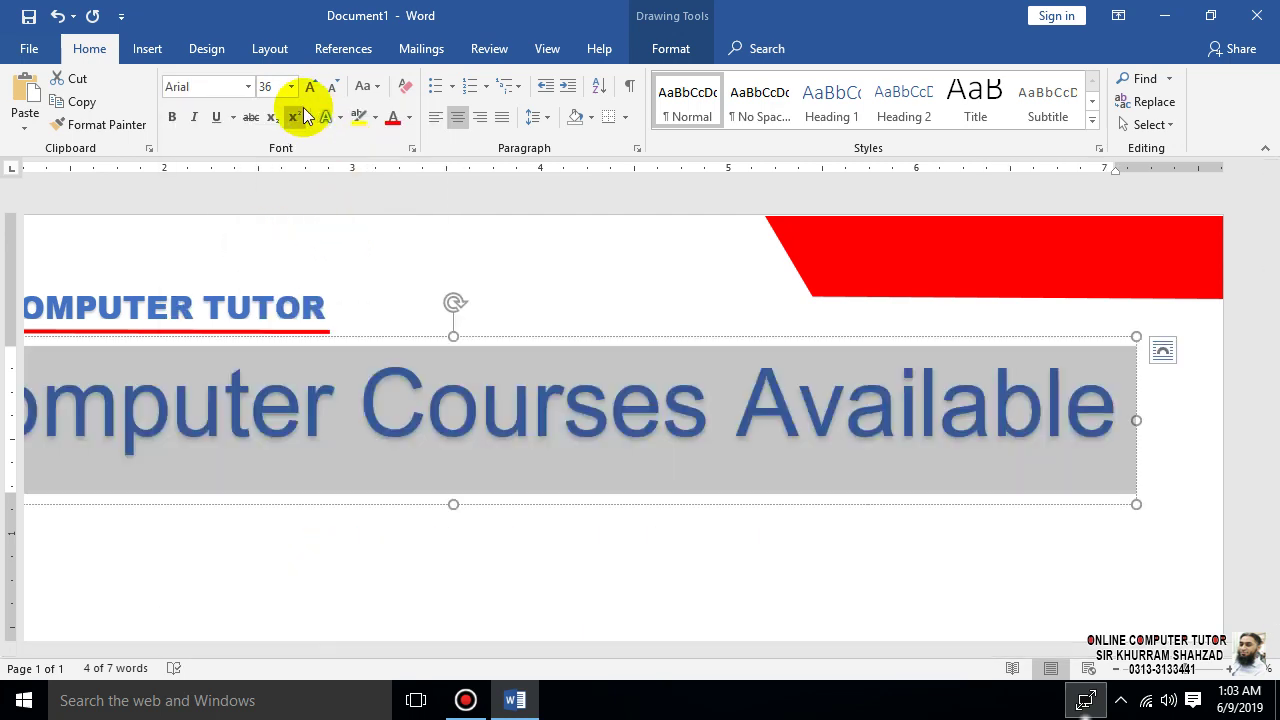
left_click(335, 87)
left_click(335, 87)
left_click(335, 87)
left_click(335, 87)
left_click(335, 87)
left_click(335, 87)
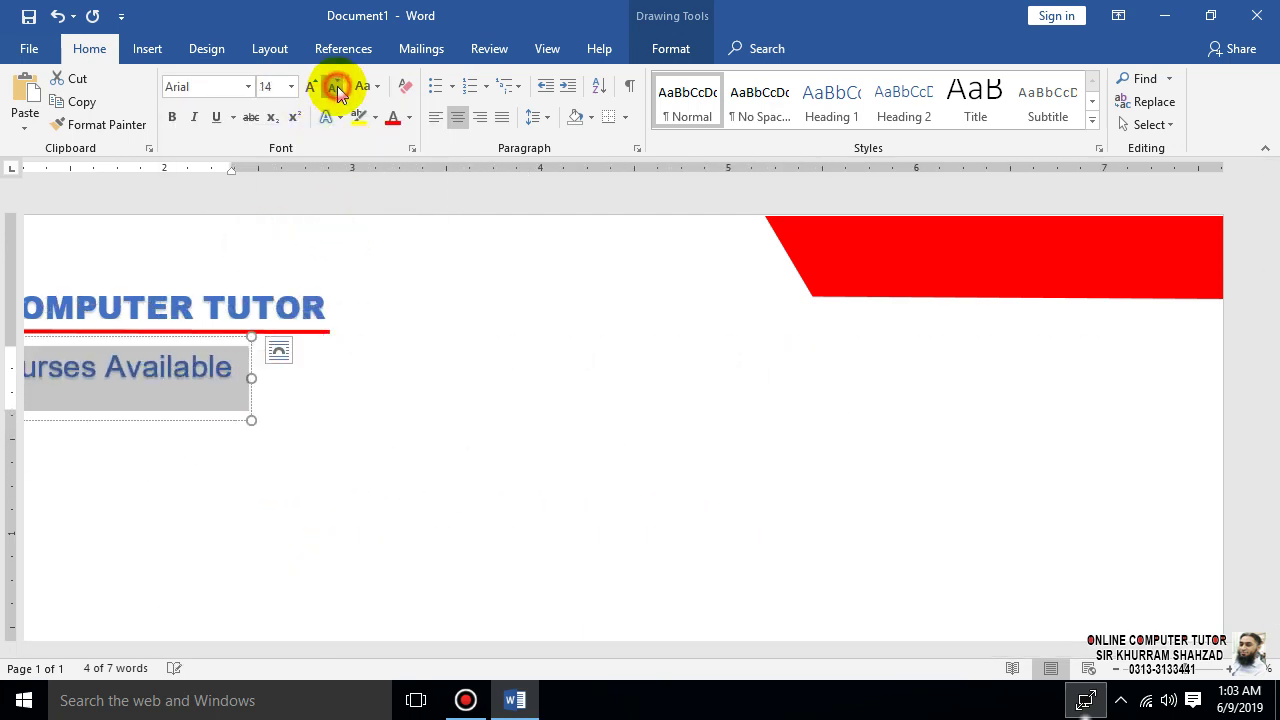
left_click(335, 87)
left_click(335, 87)
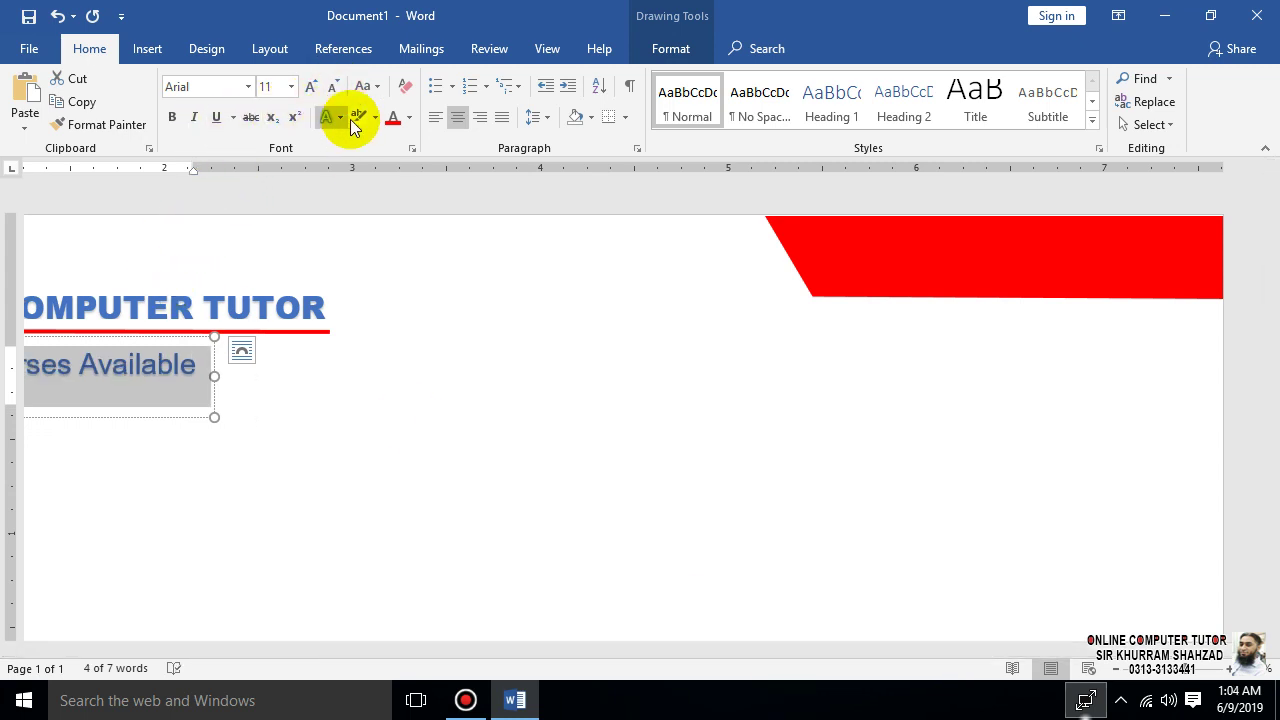
left_click(409, 117)
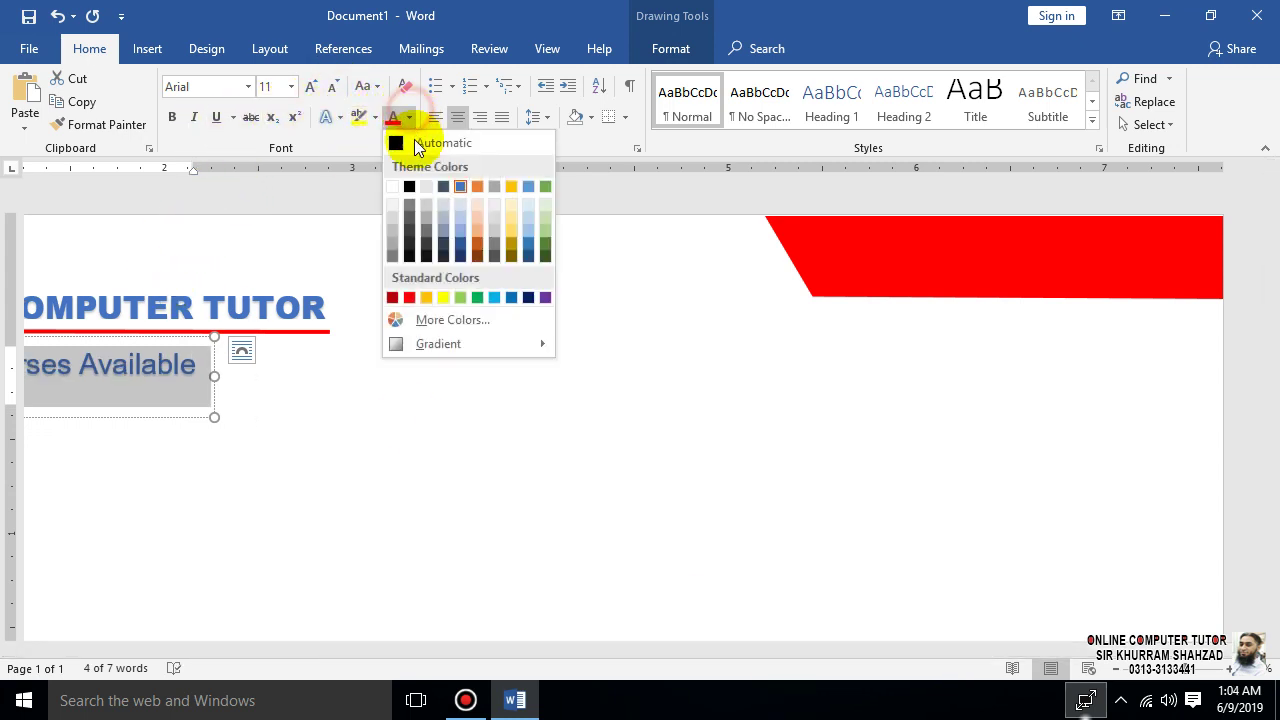
left_click(425, 137)
Shrink the subtitle to 9 pt, centre it under the title, and fit the box to it.
left_click_drag(854, 646, 383, 620)
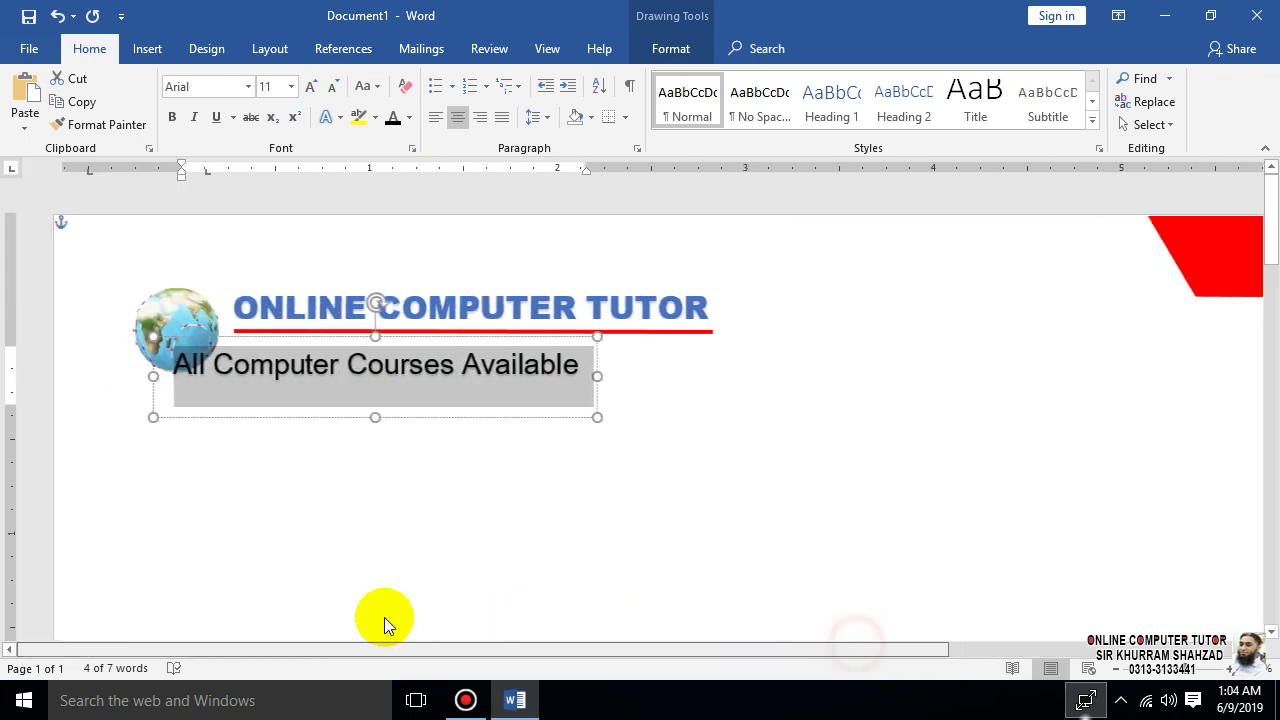
left_click(333, 86)
left_click(333, 86)
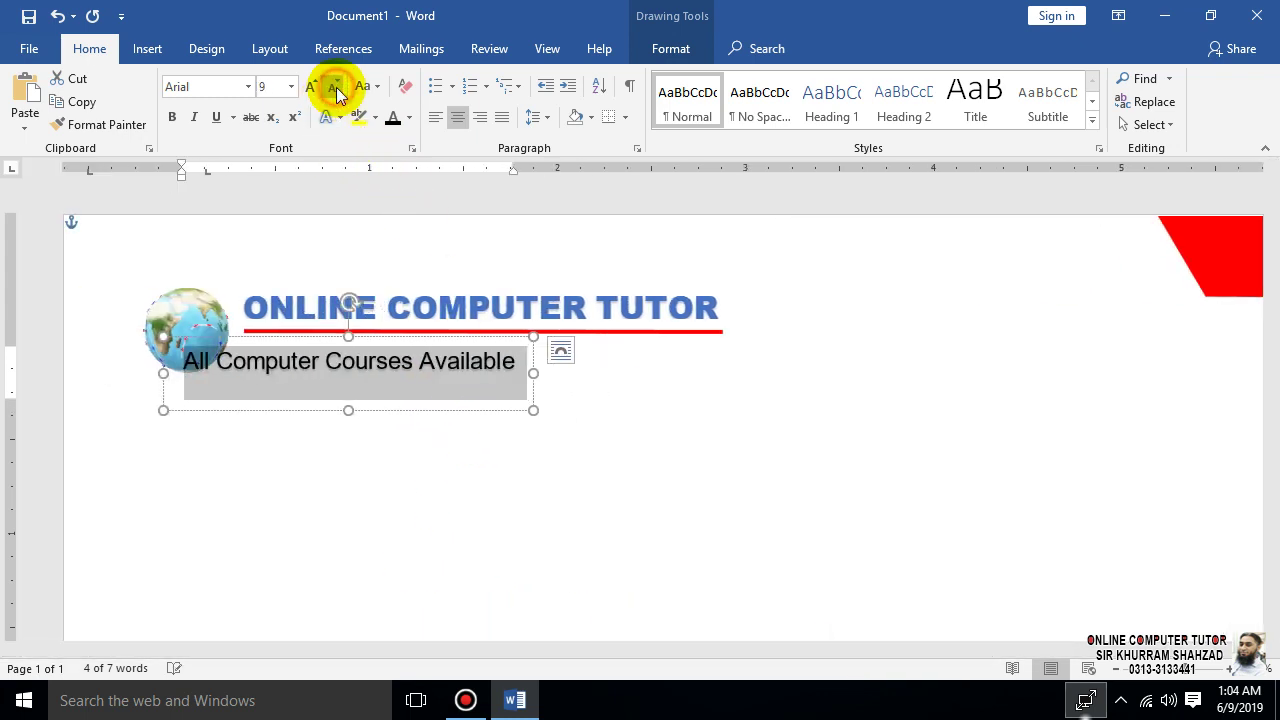
left_click_drag(462, 405, 551, 407)
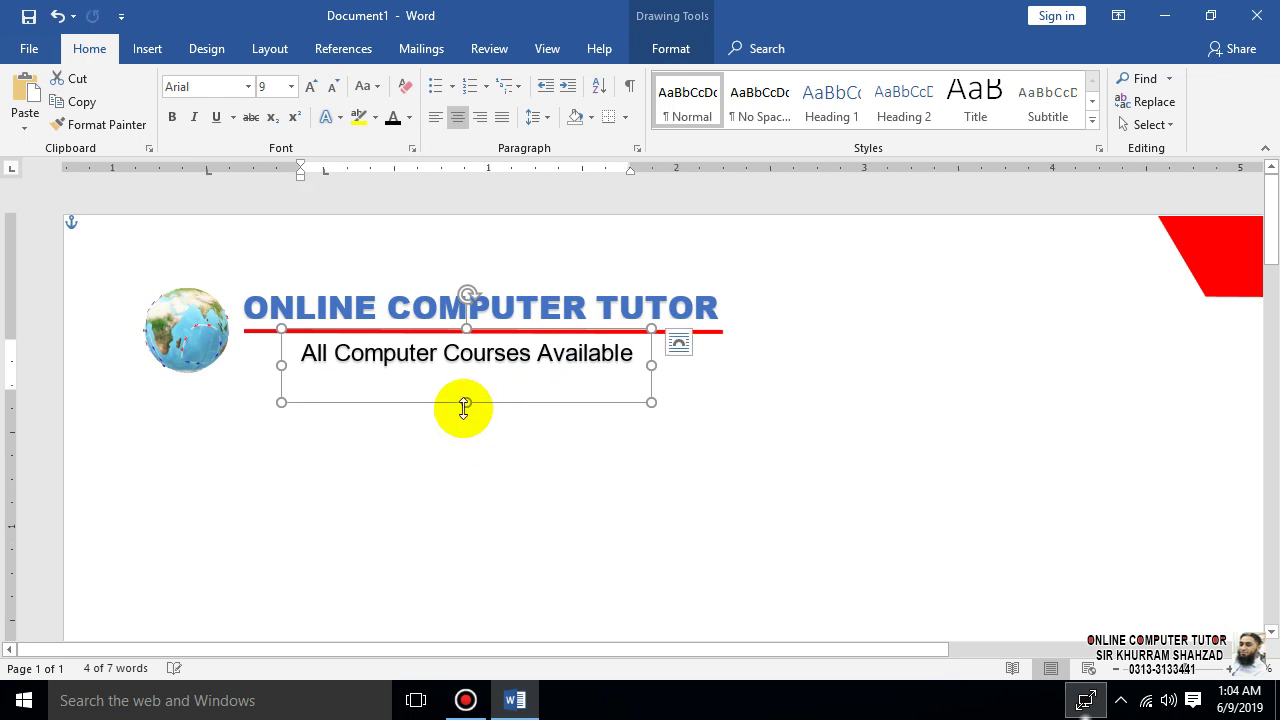
left_click_drag(467, 402, 467, 376)
left_click(651, 529)
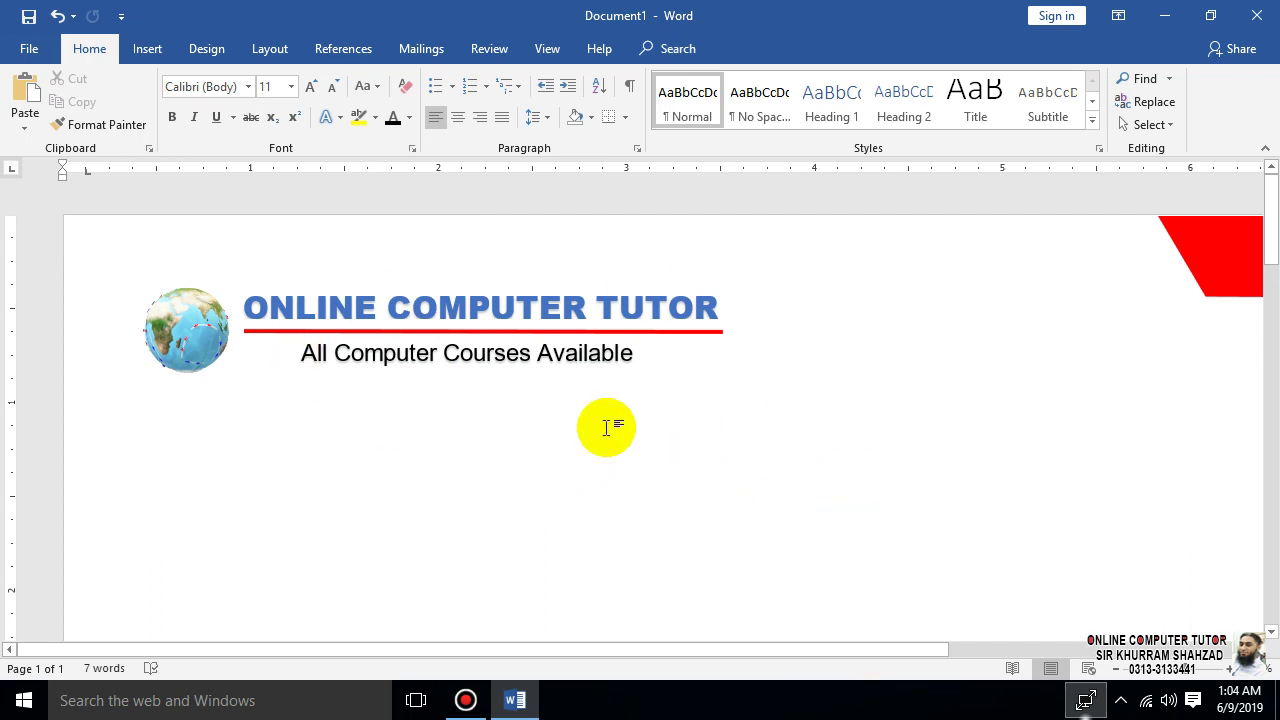
Paste a copy of the 'All Computer Courses Available' subtitle box.
scroll(900, 480, "down", 3)
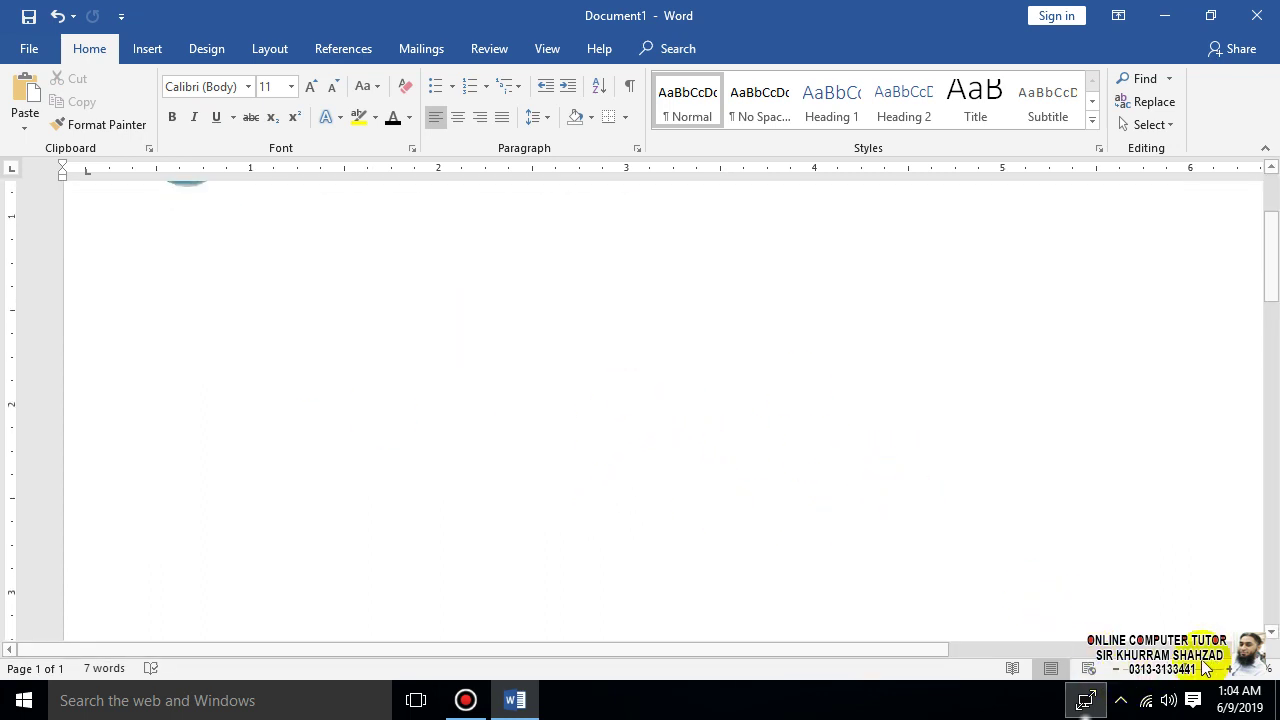
scroll(600, 400, "down", 10, "ctrl")
scroll(730, 480, "down", 10)
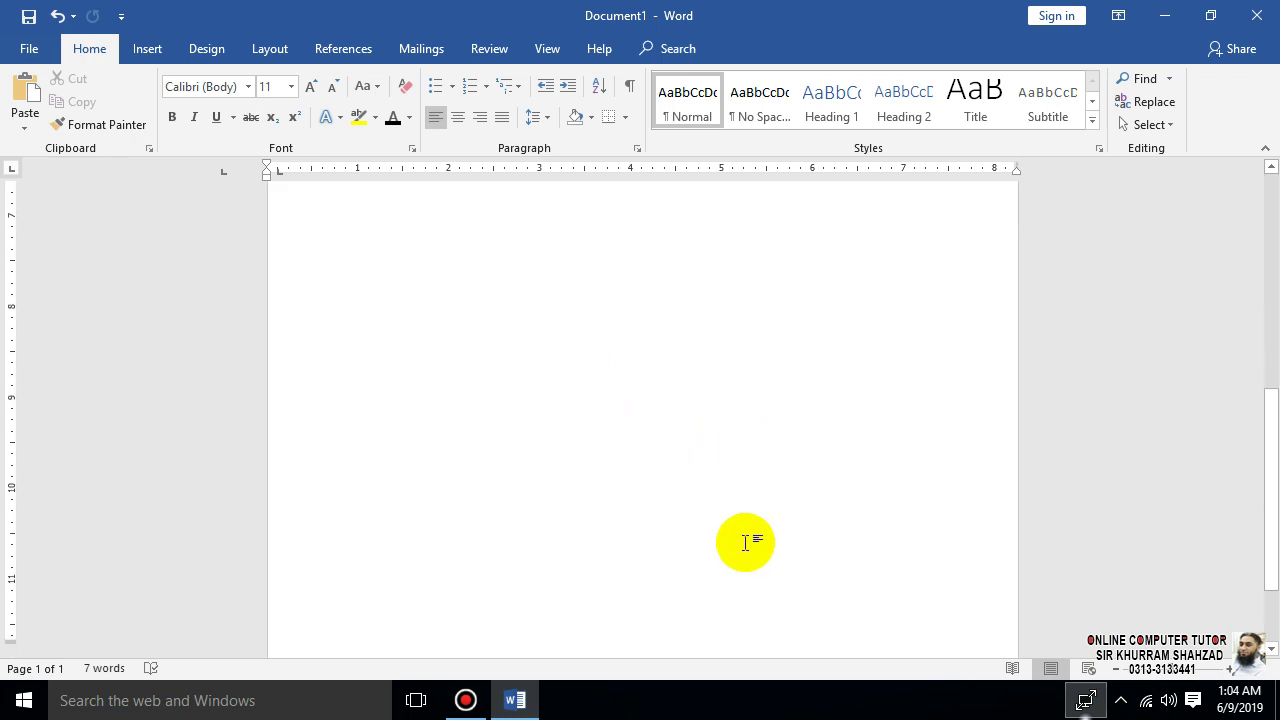
scroll(690, 515, "up", 12)
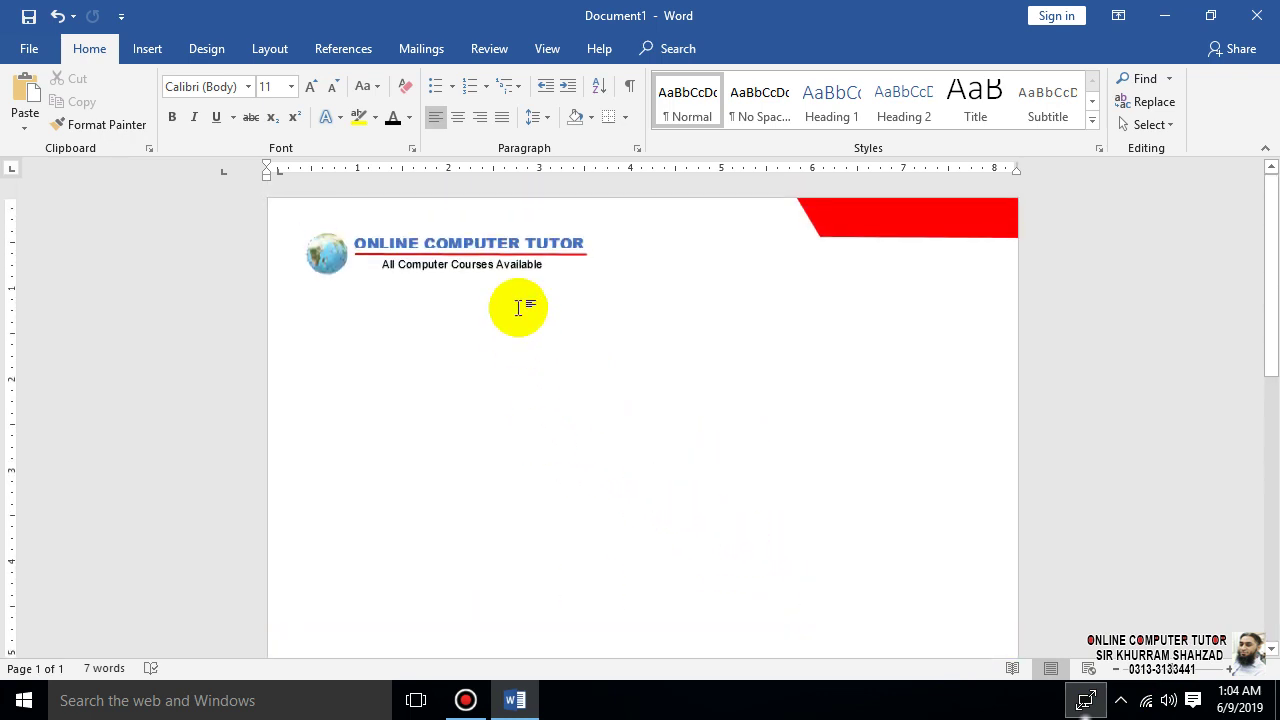
left_click(510, 266)
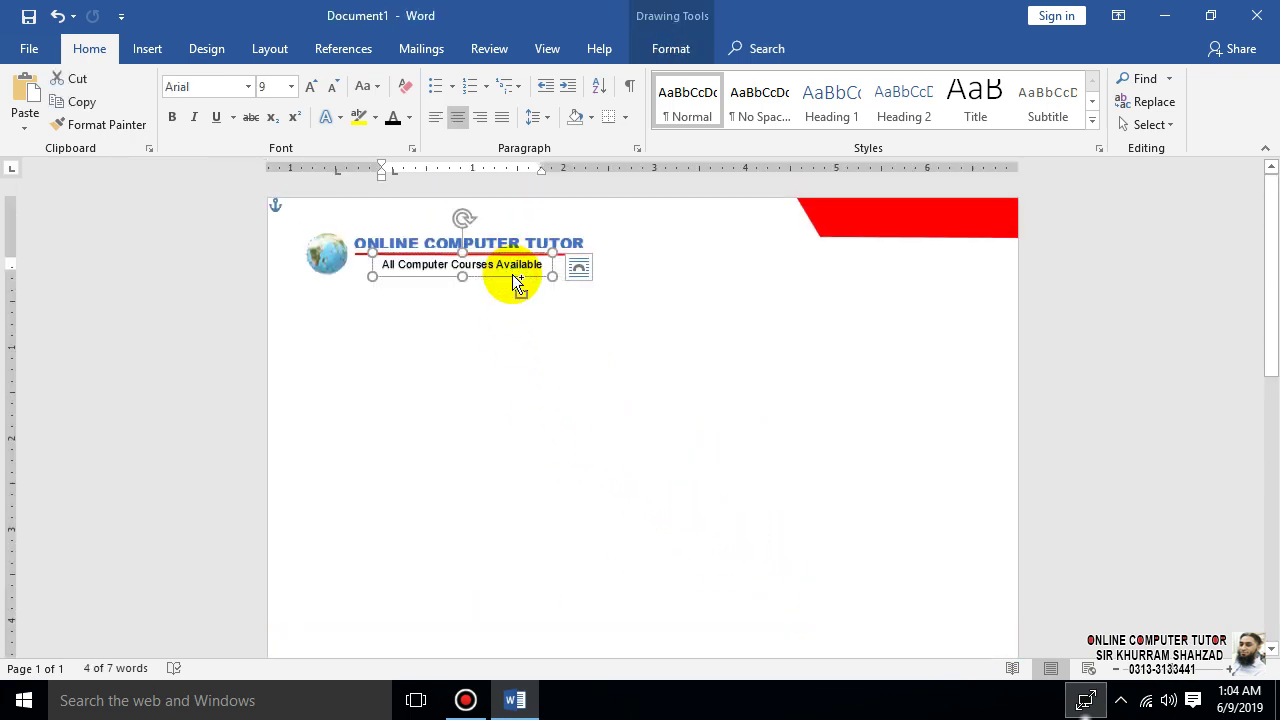
scroll(608, 371, "down", 5)
scroll(614, 429, "down", 5)
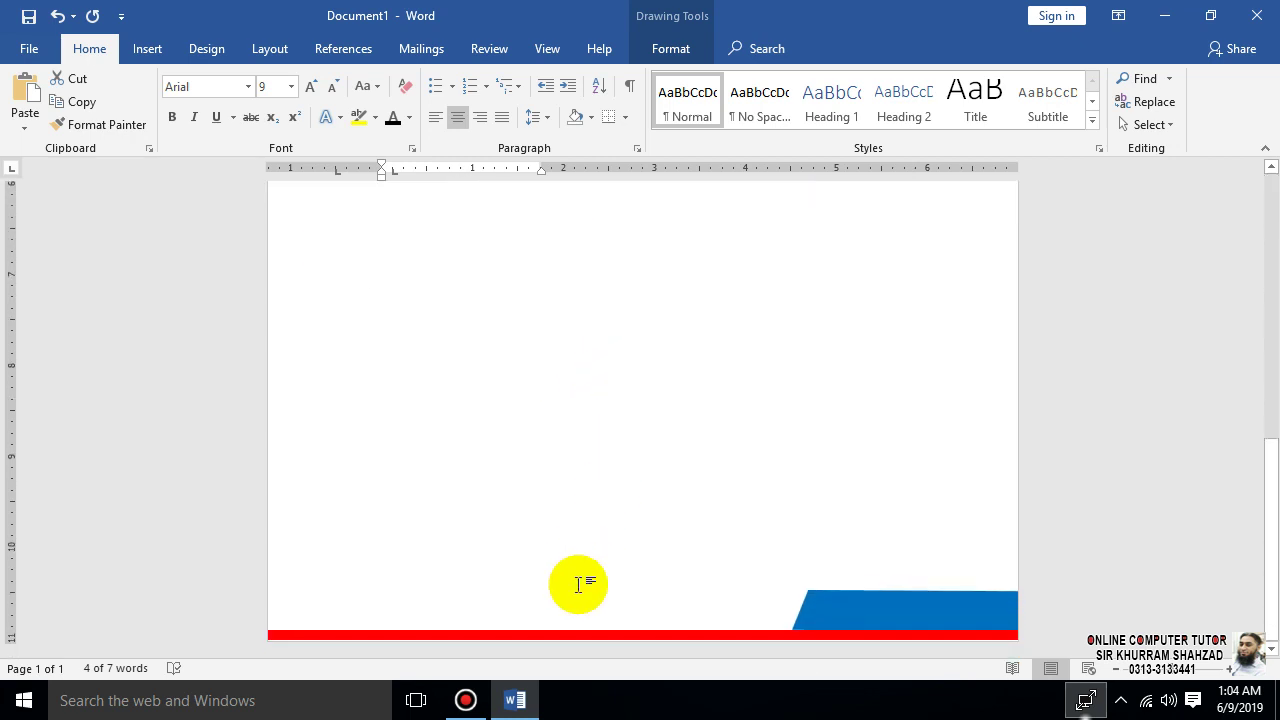
scroll(578, 584, "up", 10)
left_click(595, 606)
key("ctrl+v")
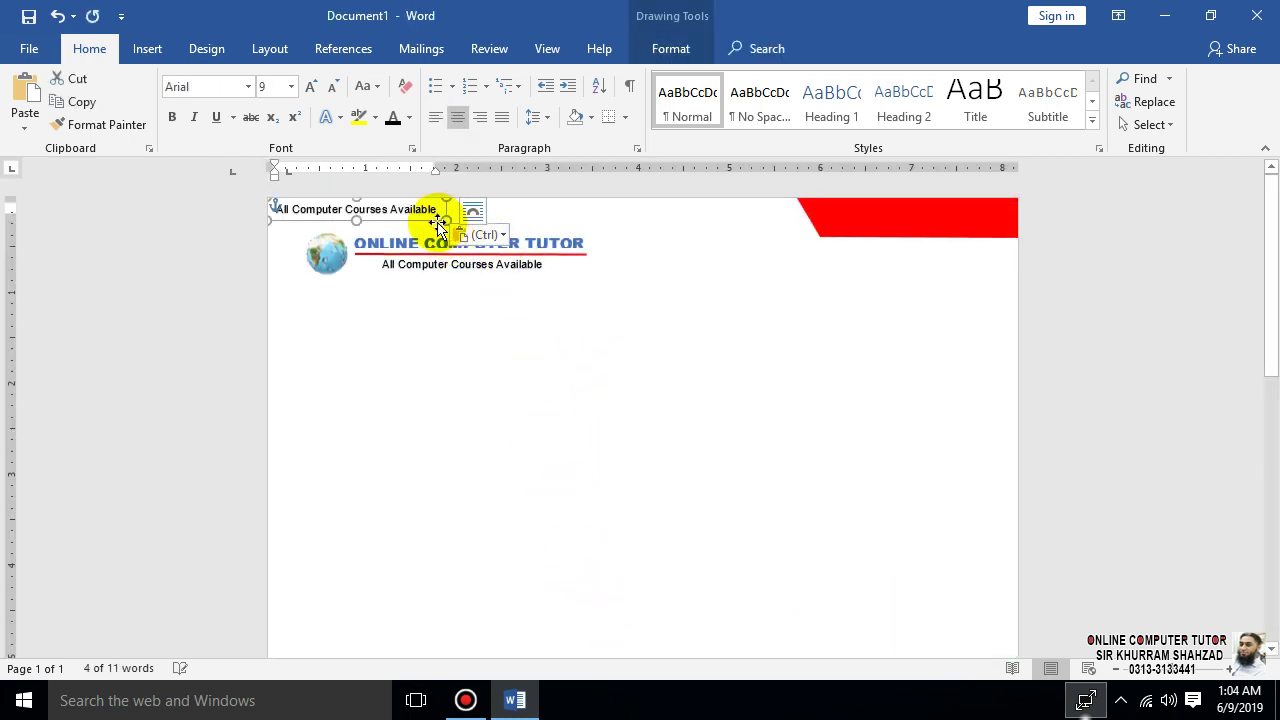
Move the copied text box down onto the red footer bar.
left_click_drag(438, 224, 677, 634)
scroll(855, 385, "down", 5)
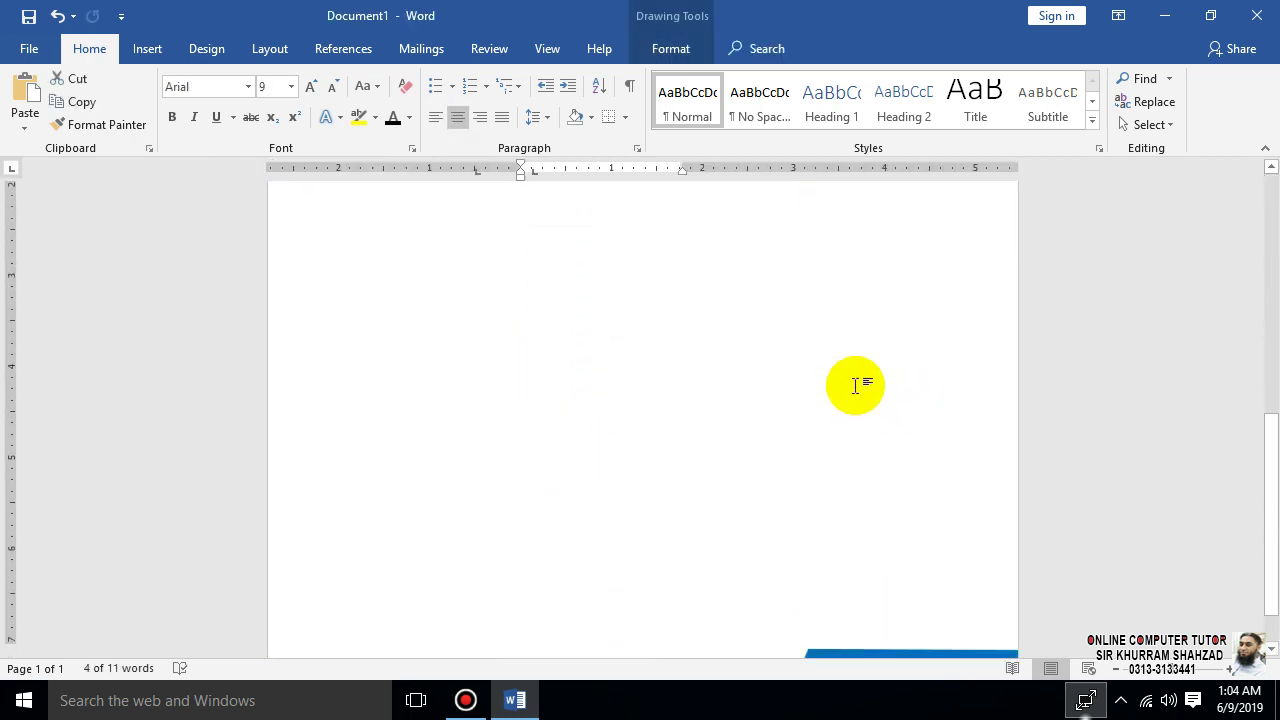
scroll(855, 385, "up", 5)
left_click(676, 203)
scroll(617, 446, "up", 3)
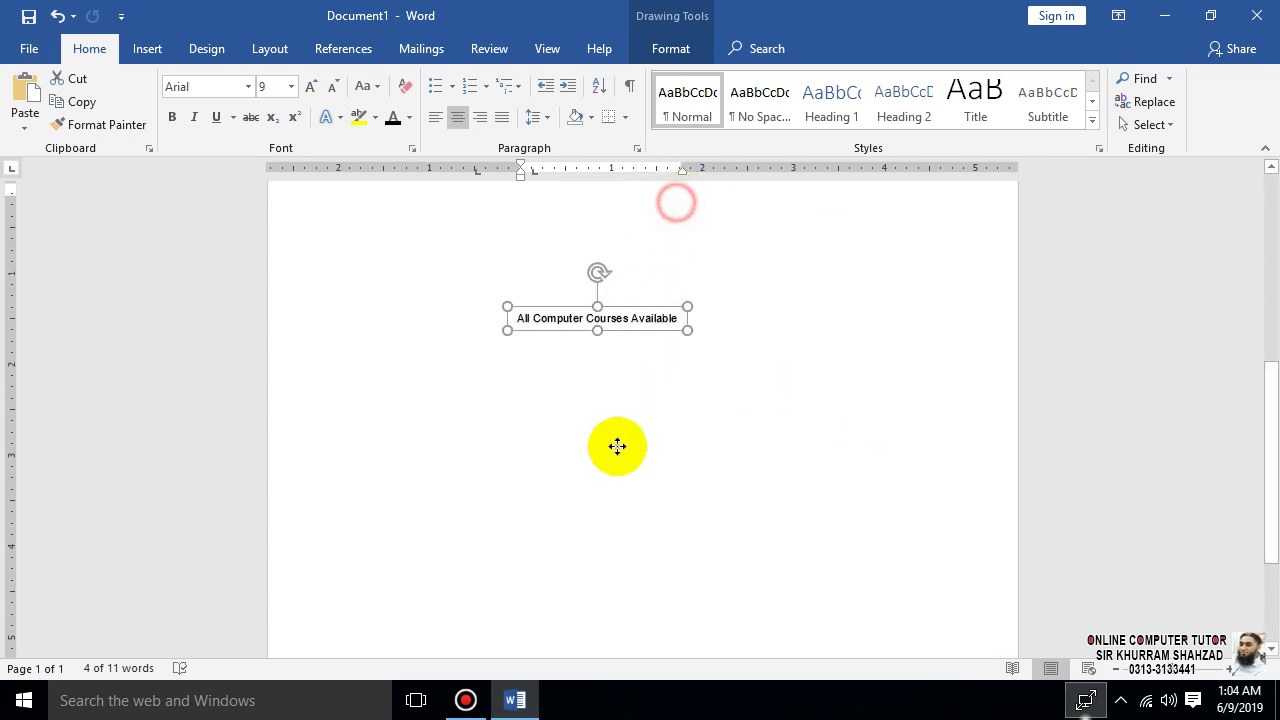
left_click_drag(617, 446, 560, 576)
scroll(660, 514, "down", 3)
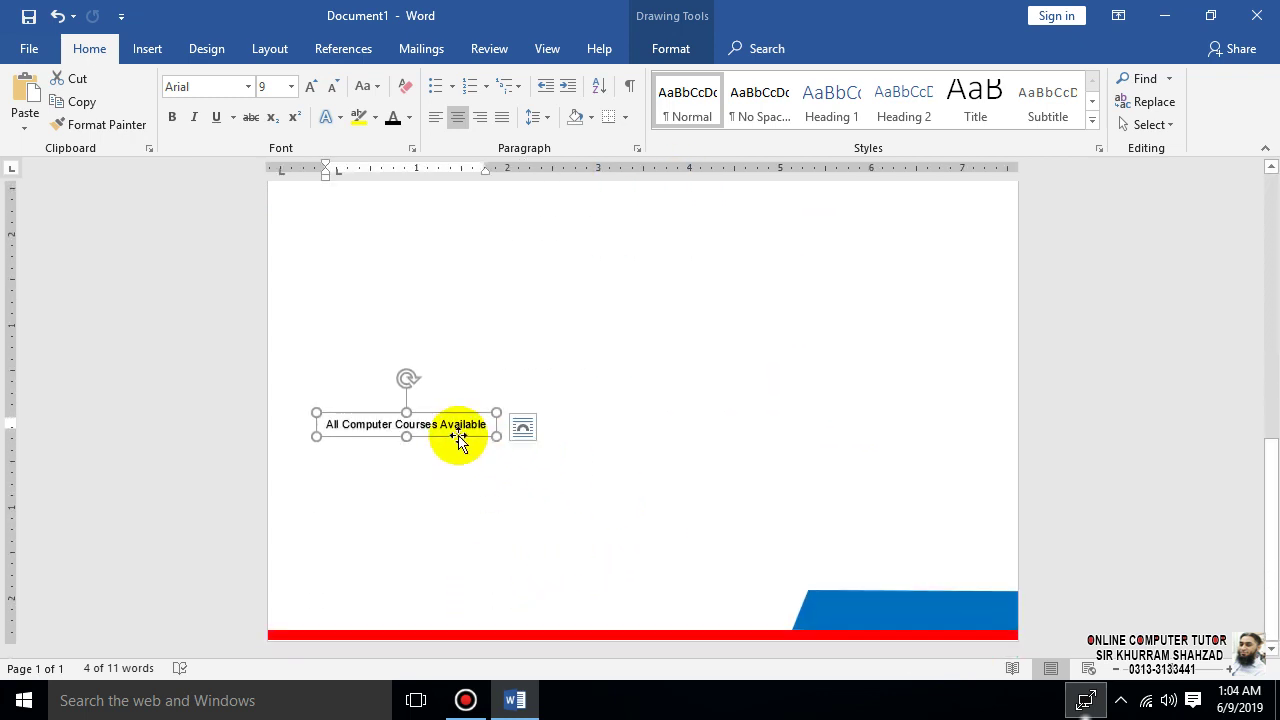
left_click_drag(458, 438, 411, 626)
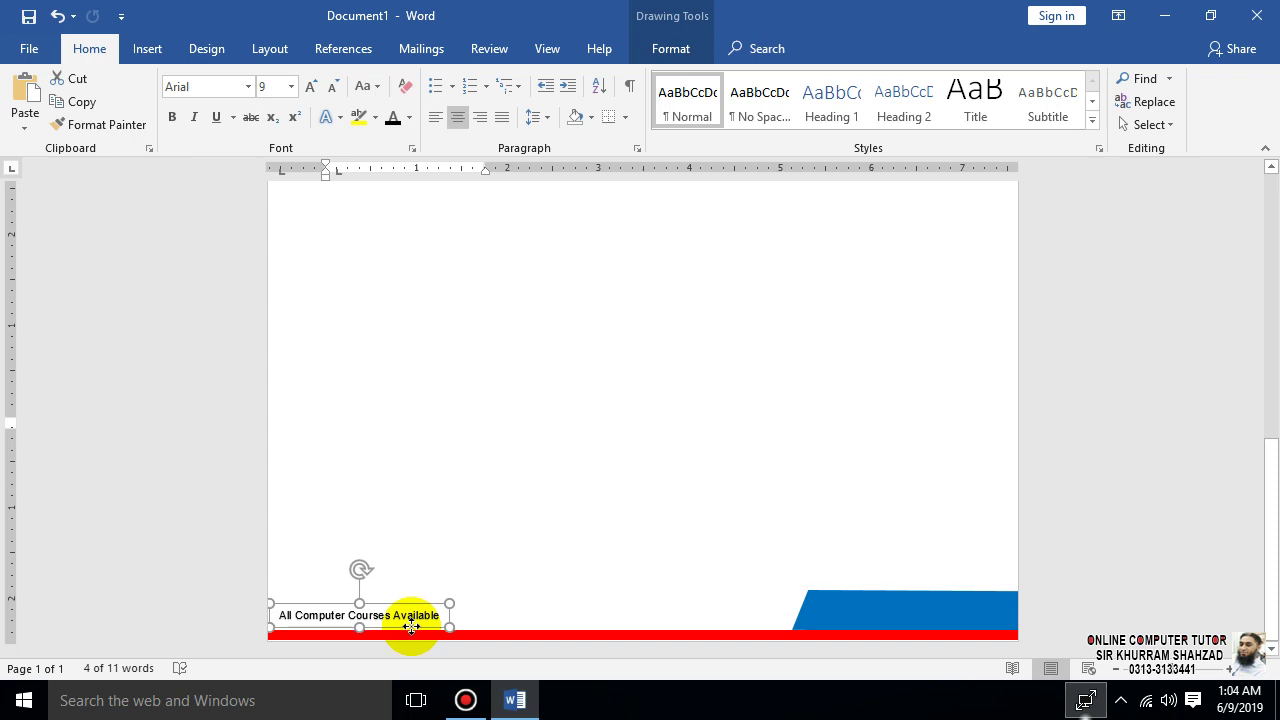
scroll(833, 530, "up", 5)
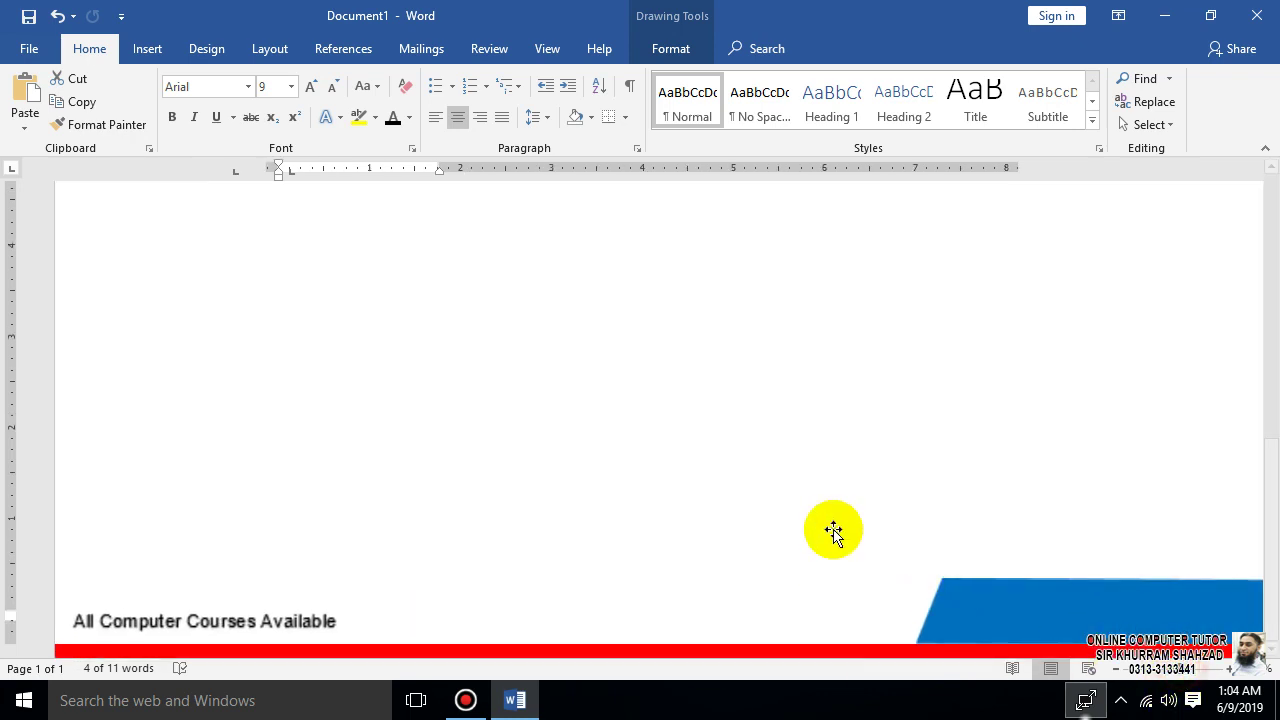
scroll(540, 500, "down", 1)
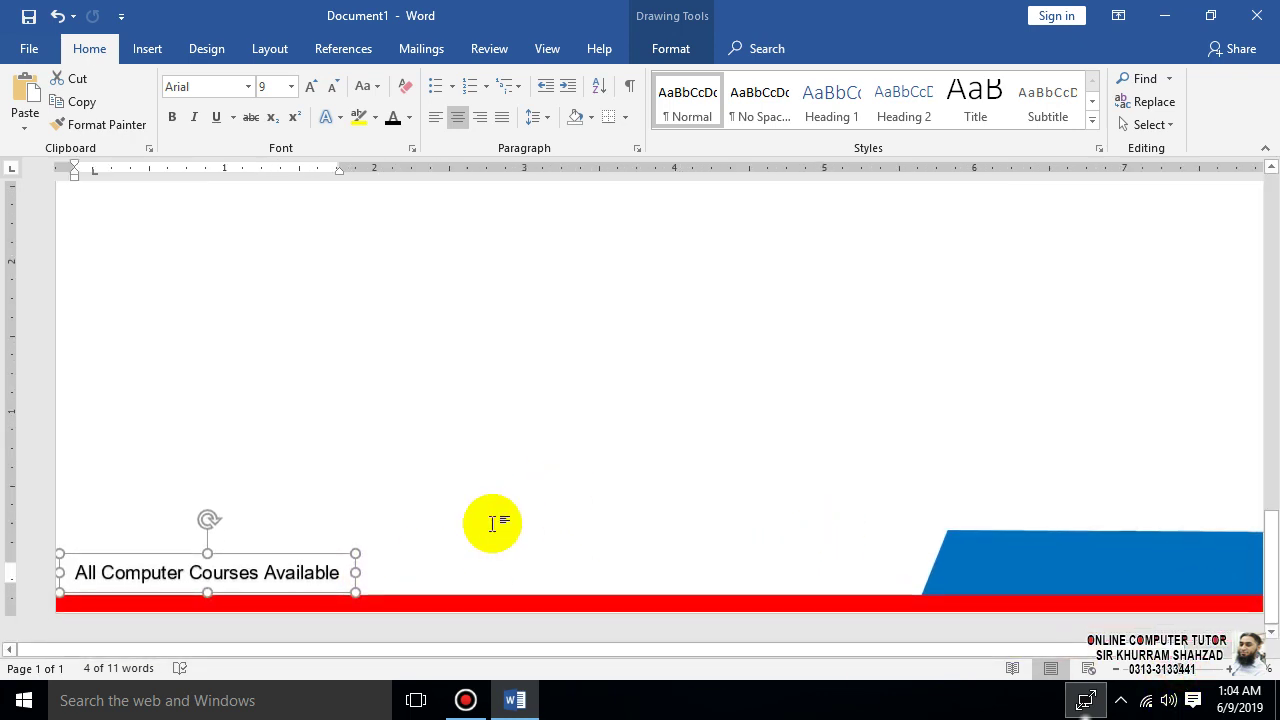
Widen the footer text box across the page bottom and select its text.
left_click(356, 573)
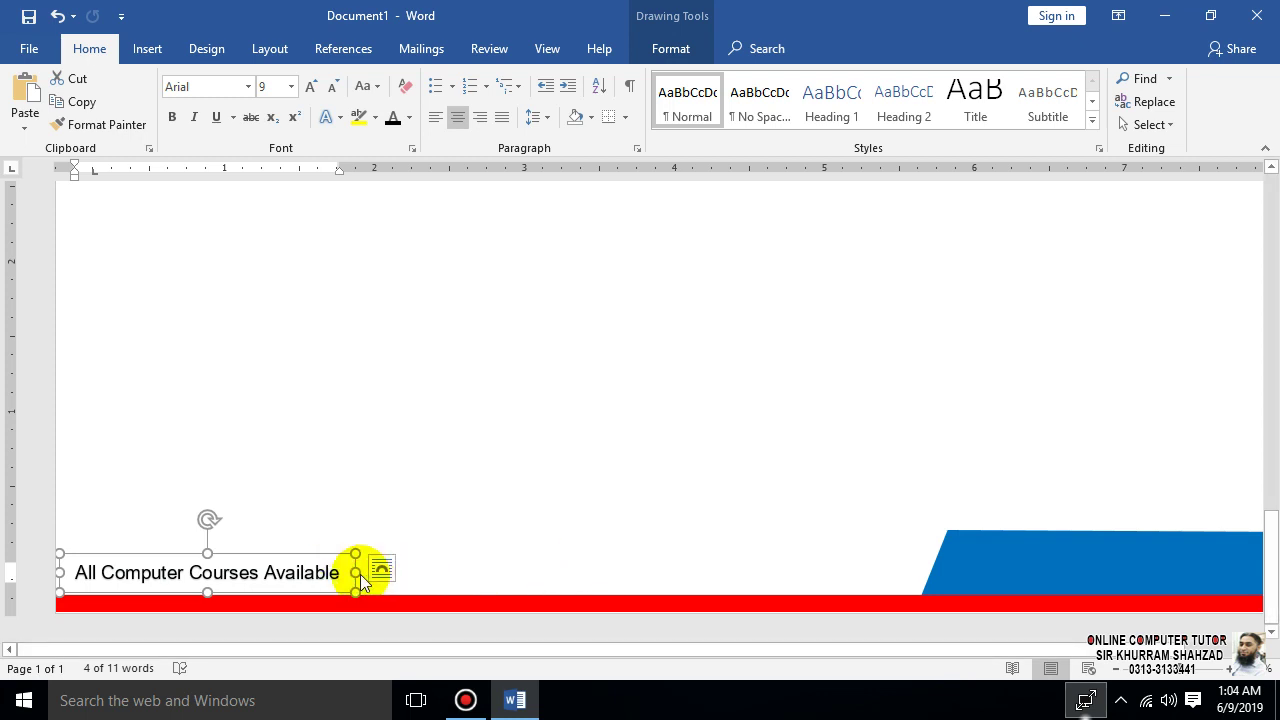
left_click_drag(355, 573, 914, 574)
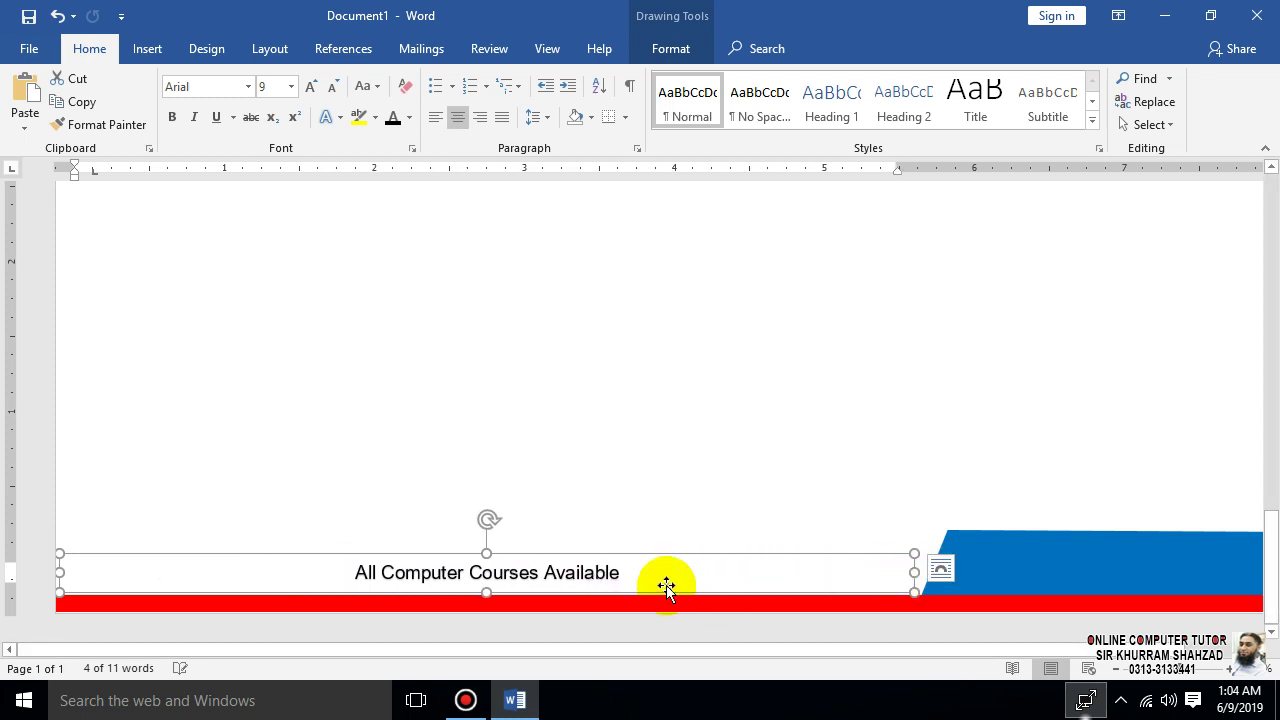
left_click_drag(627, 574, 322, 572)
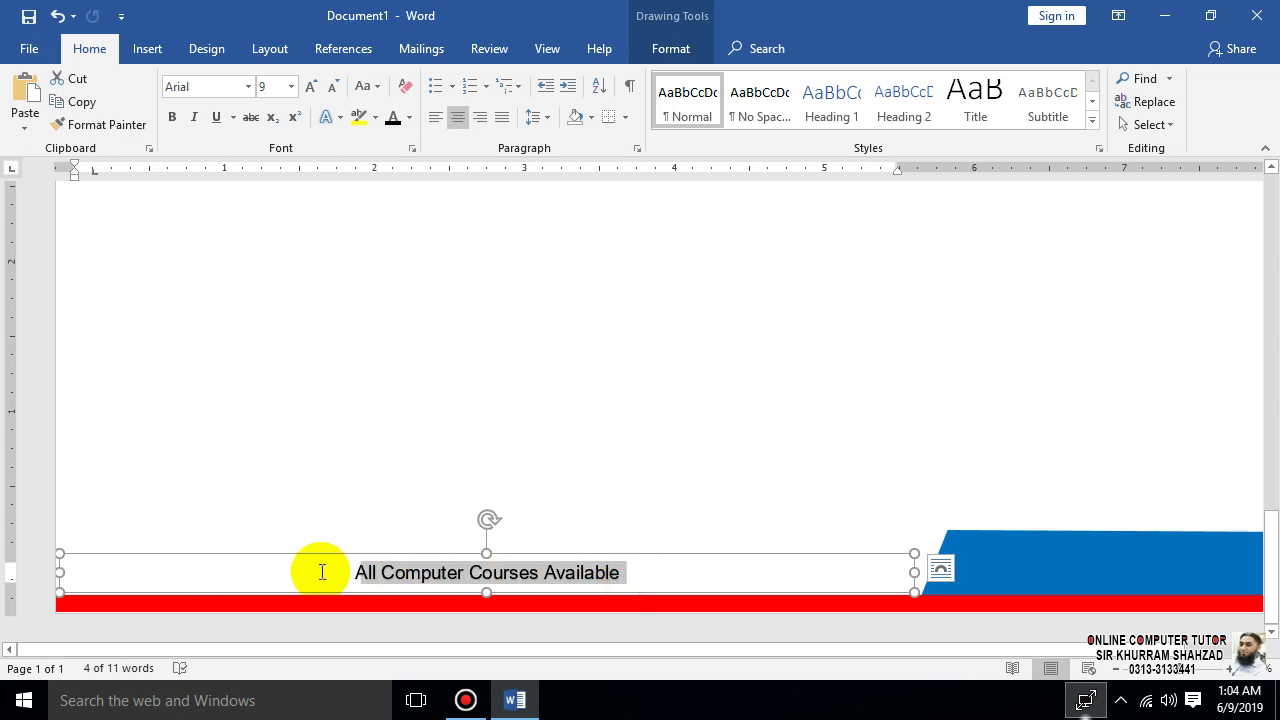
Left-align the footer box and type the address, e-mail and contact number line.
left_click(434, 118)
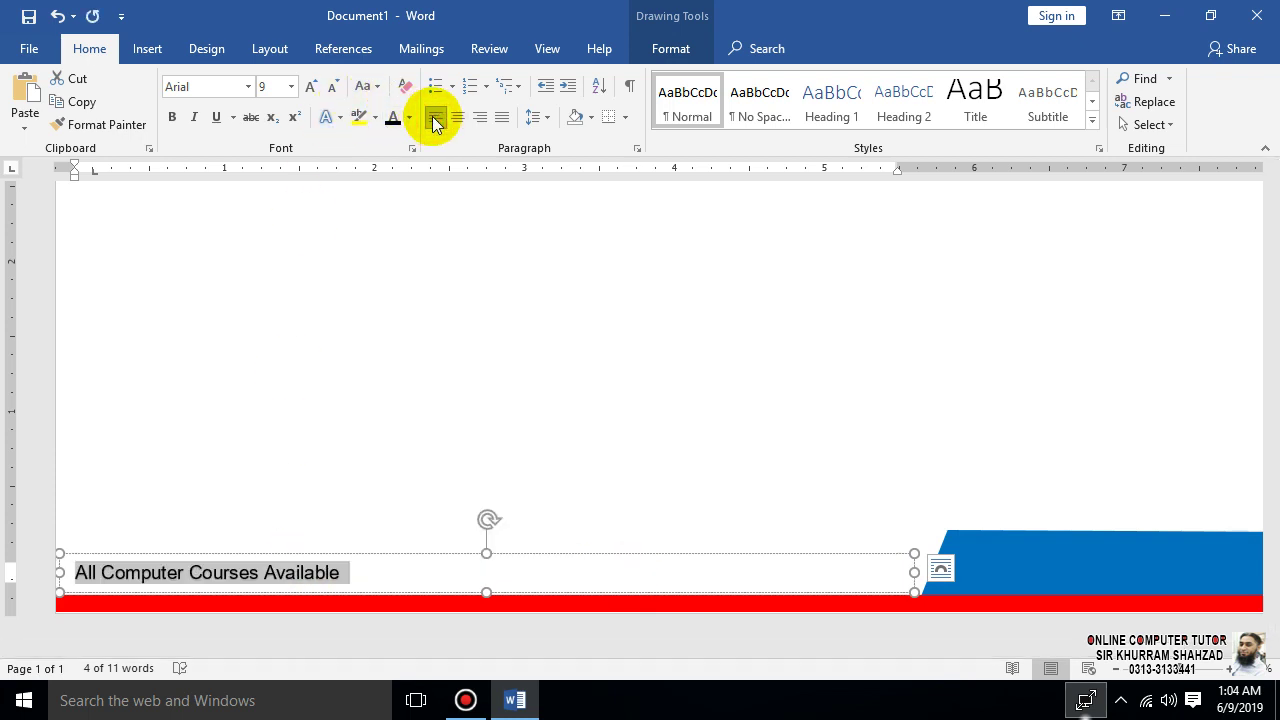
type("Address")
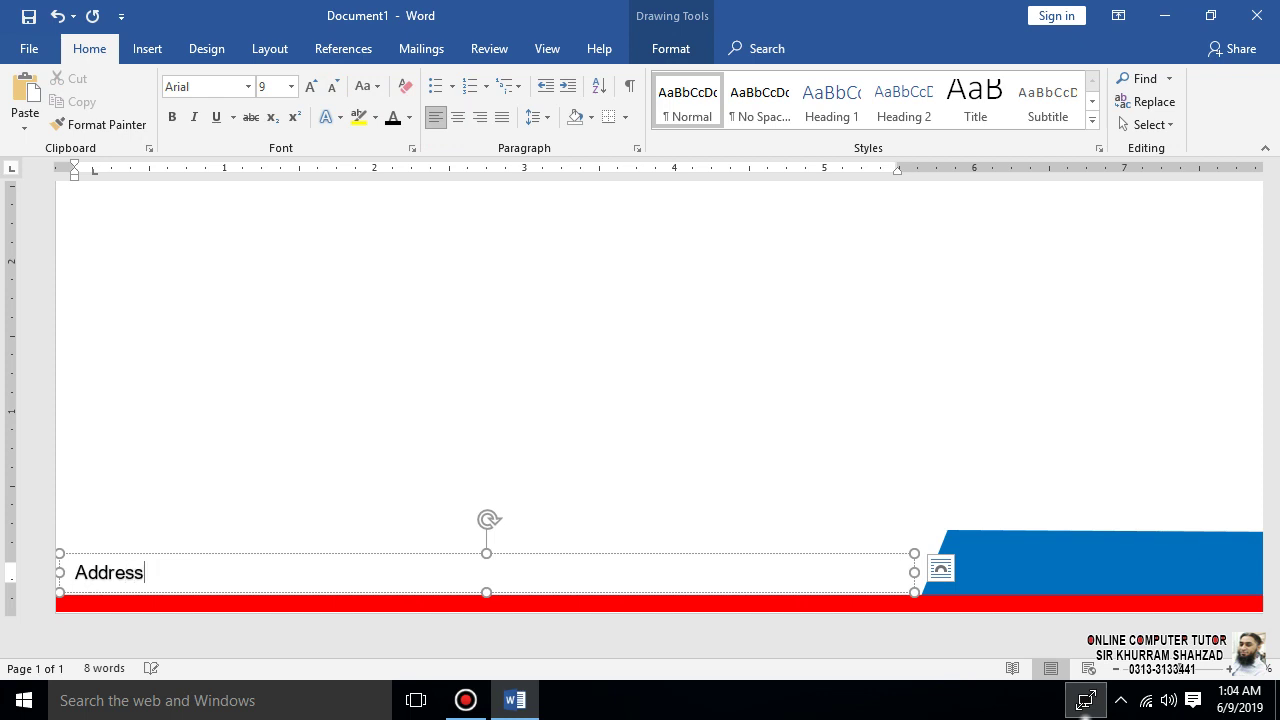
type(": ")
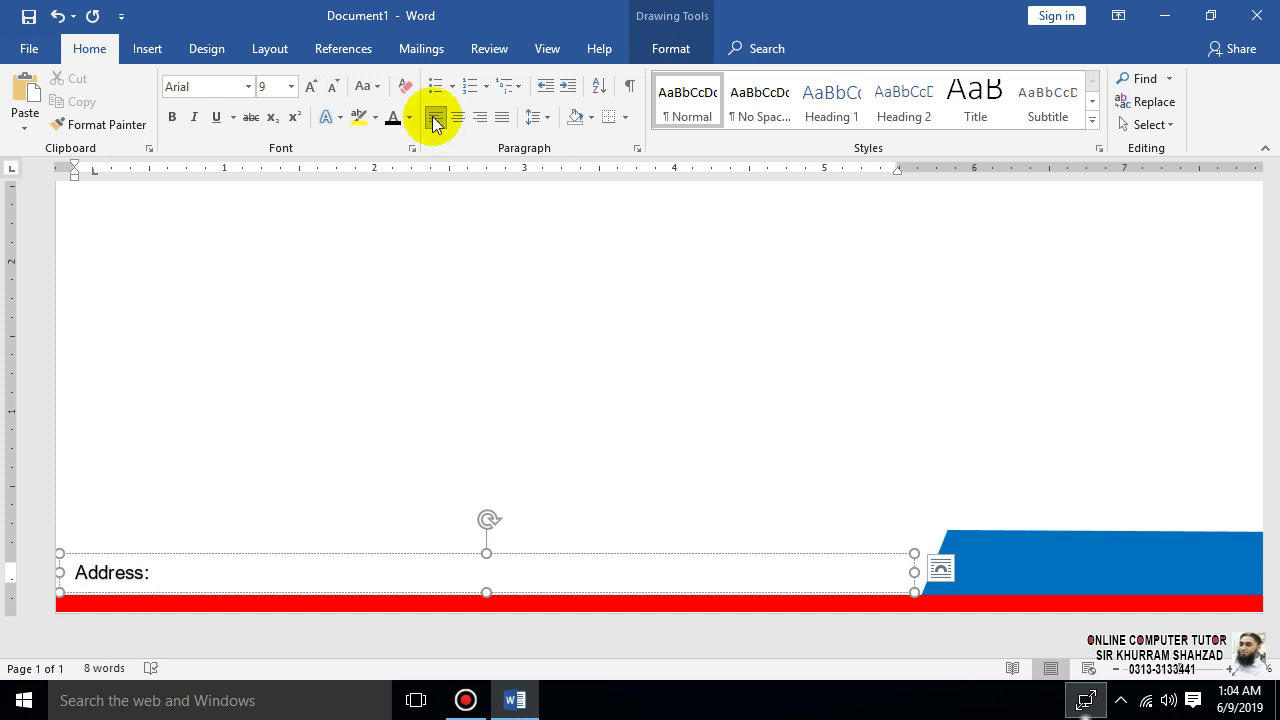
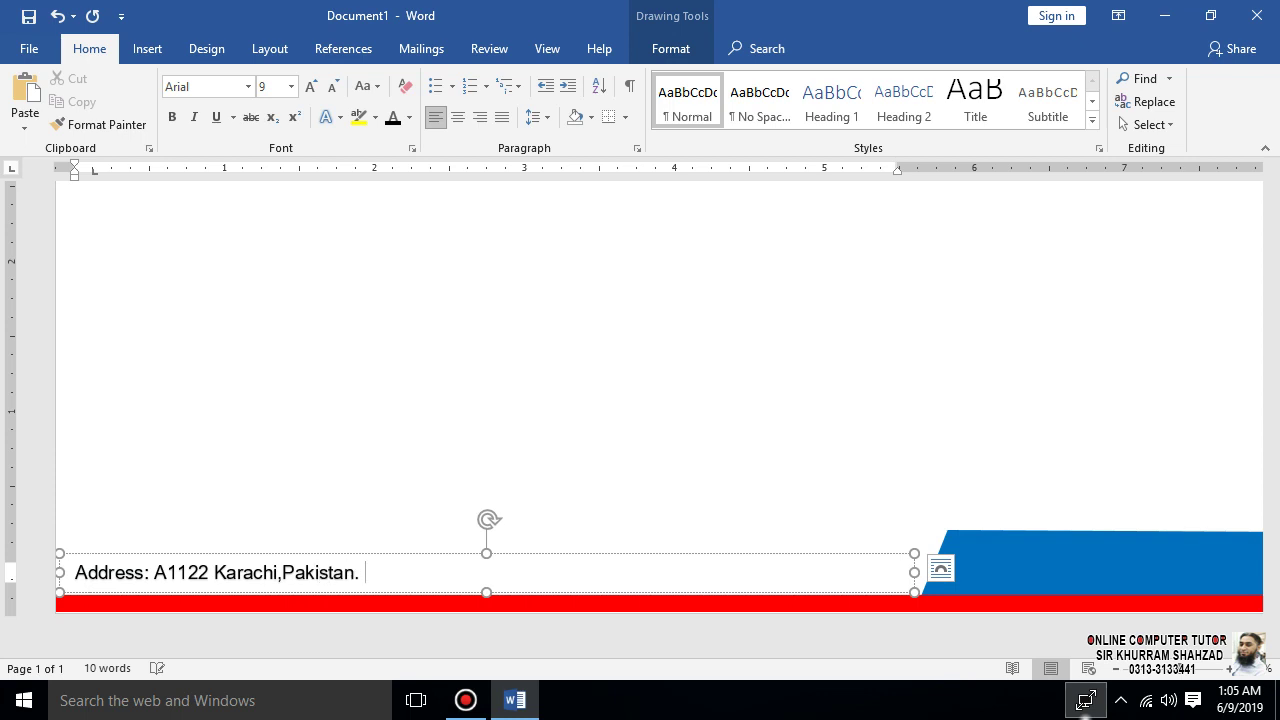
type("Co")
type(": ")
type("E")
type("-mail")
type(":")
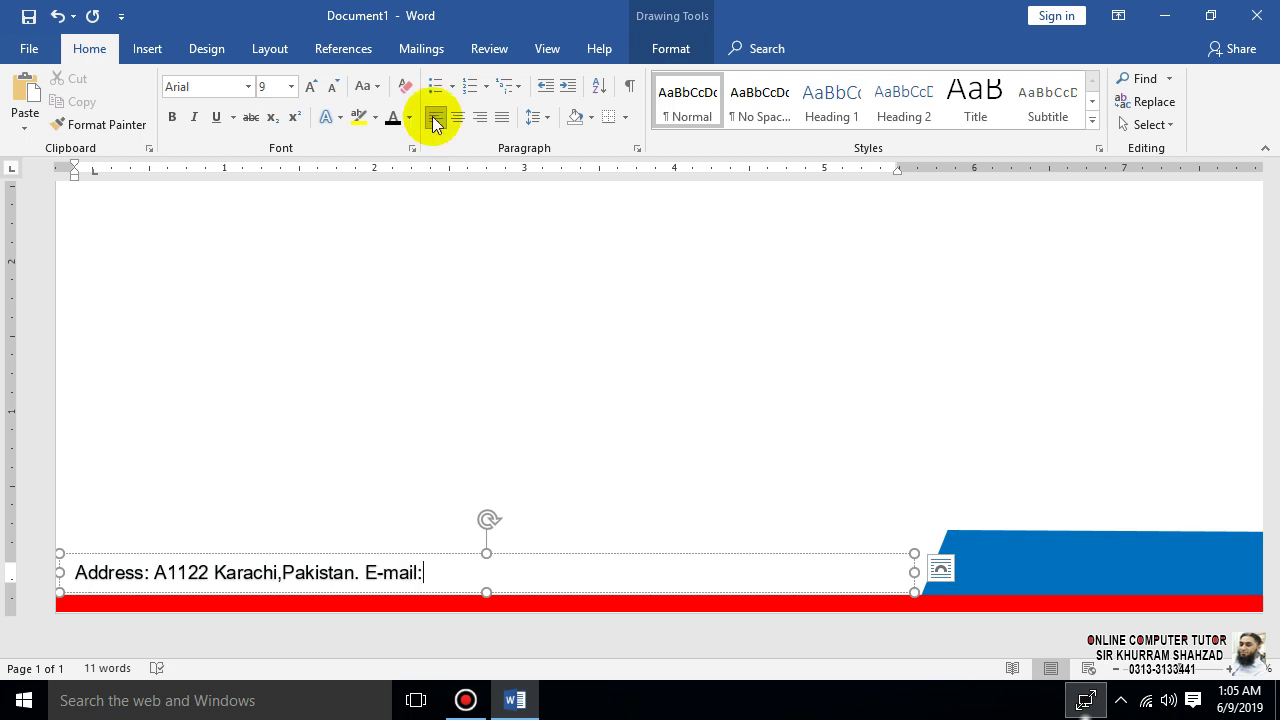
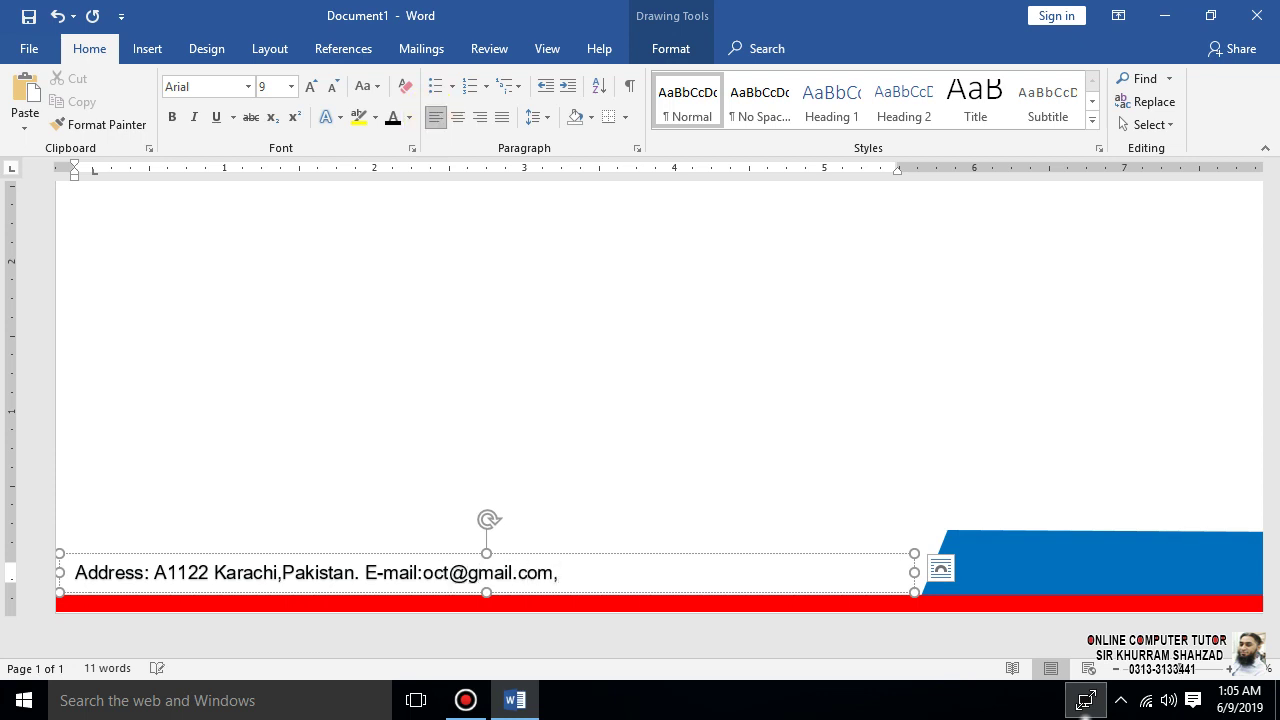
type(" o")
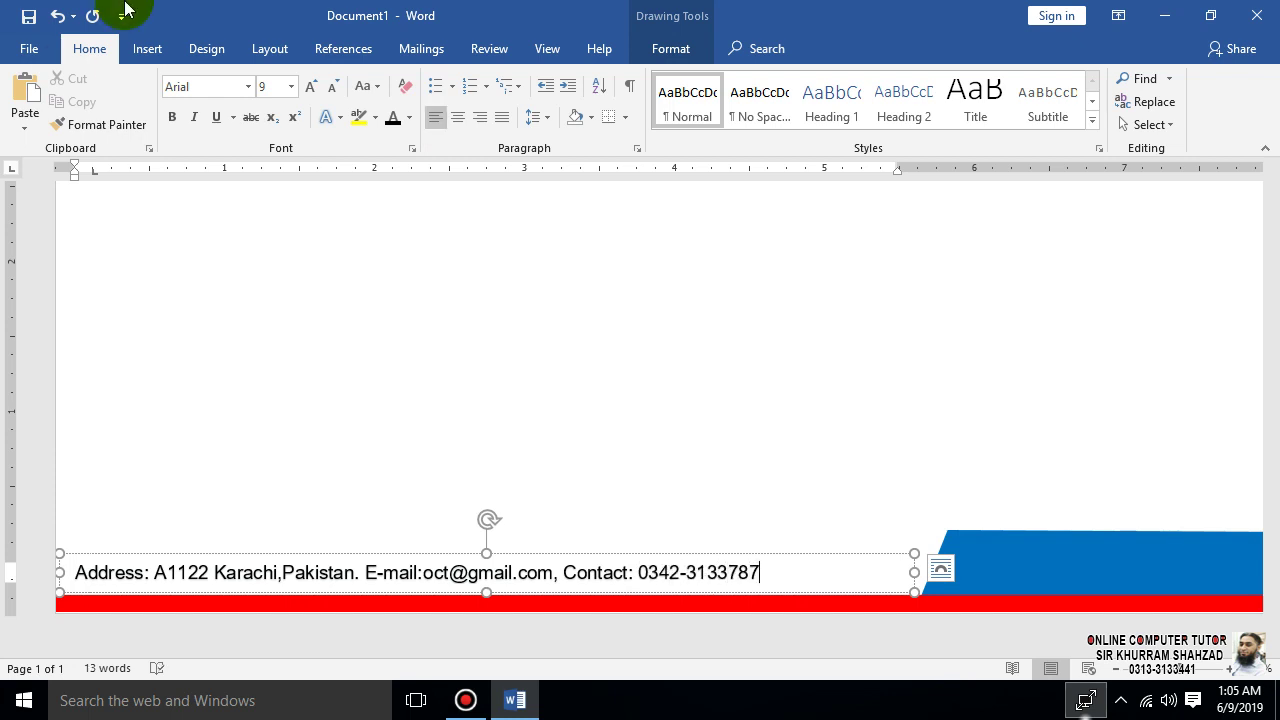
Right-align the whole address line and finish editing the footer box.
key("ctrl+a")
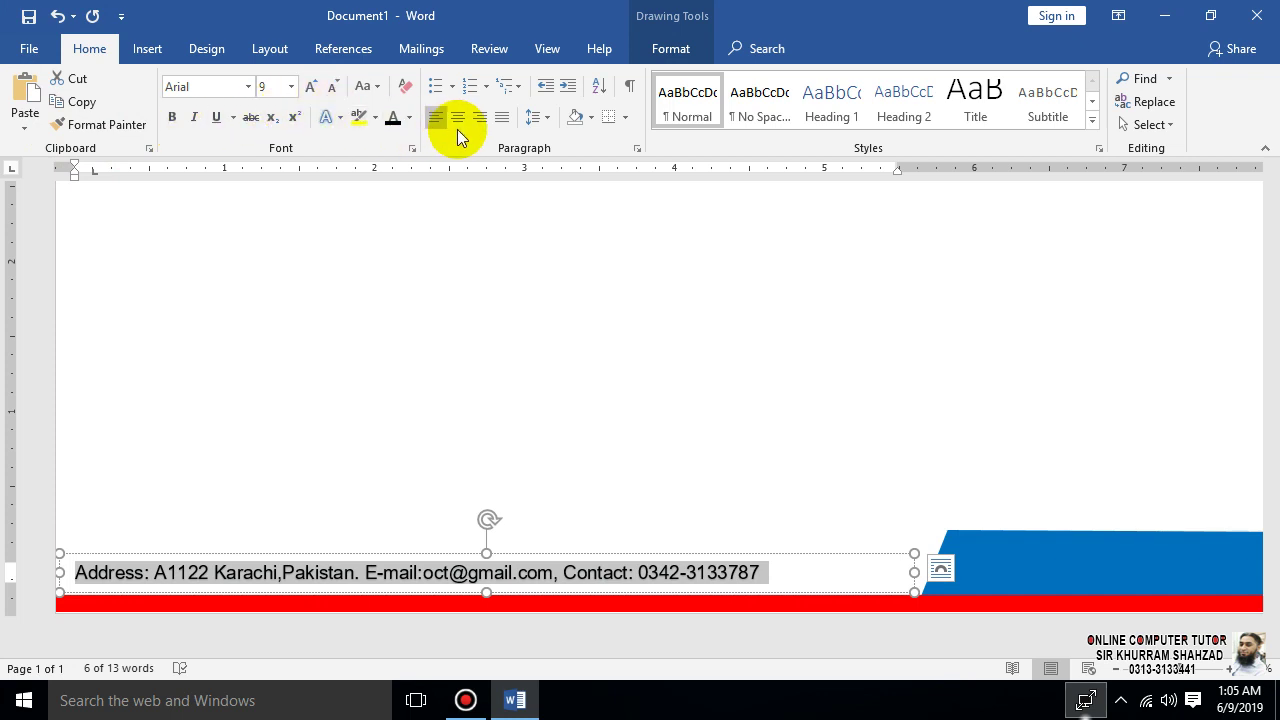
left_click(501, 118)
left_click(480, 118)
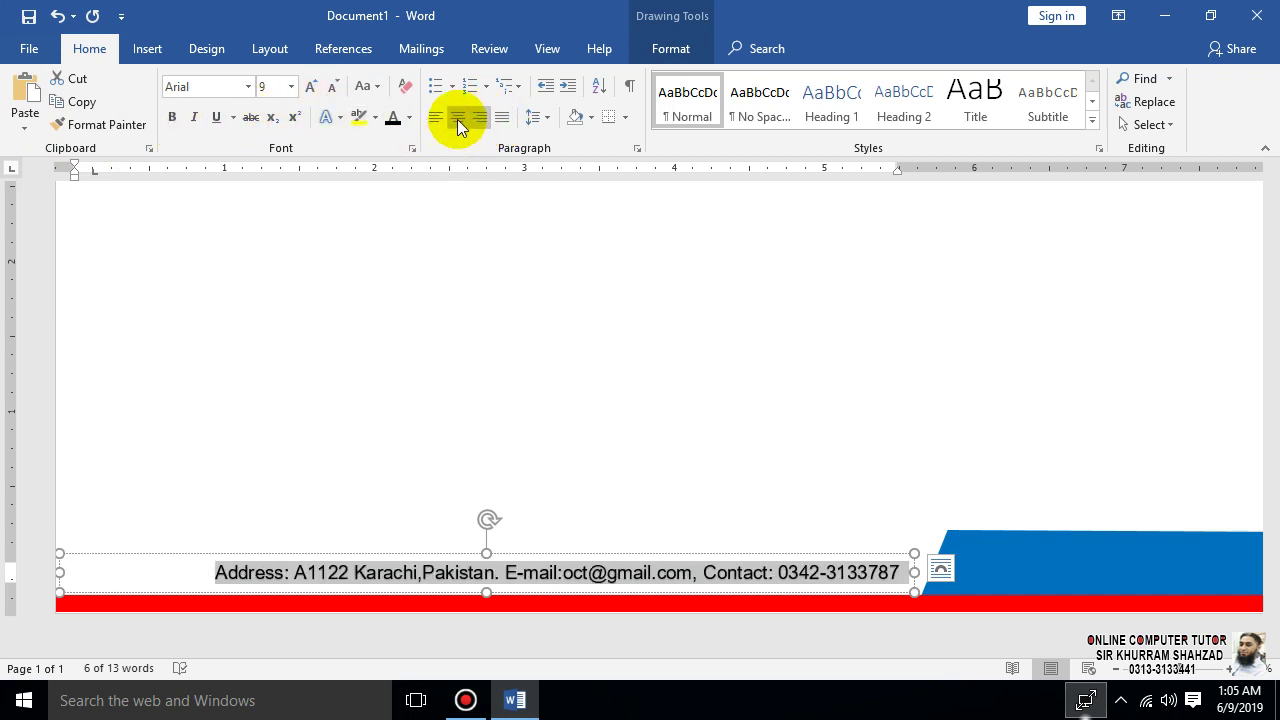
double_click(803, 484)
scroll(804, 482, "down", 5)
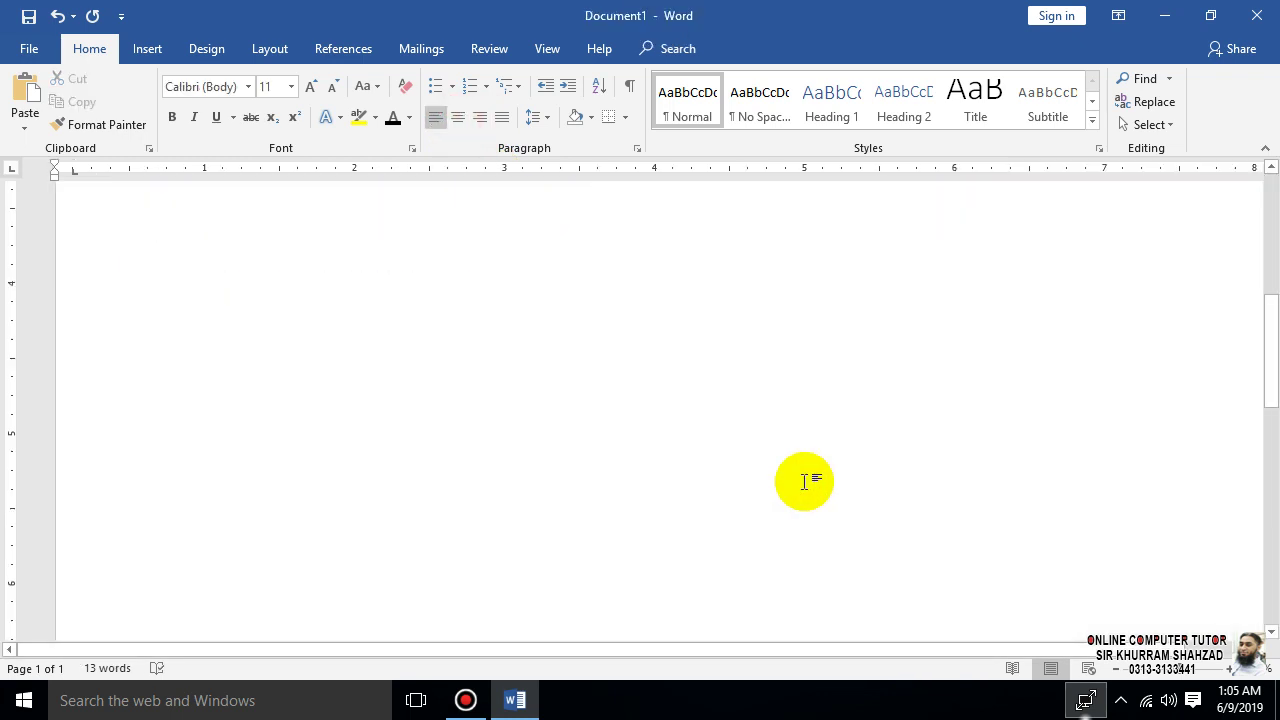
scroll(803, 482, "down", 10)
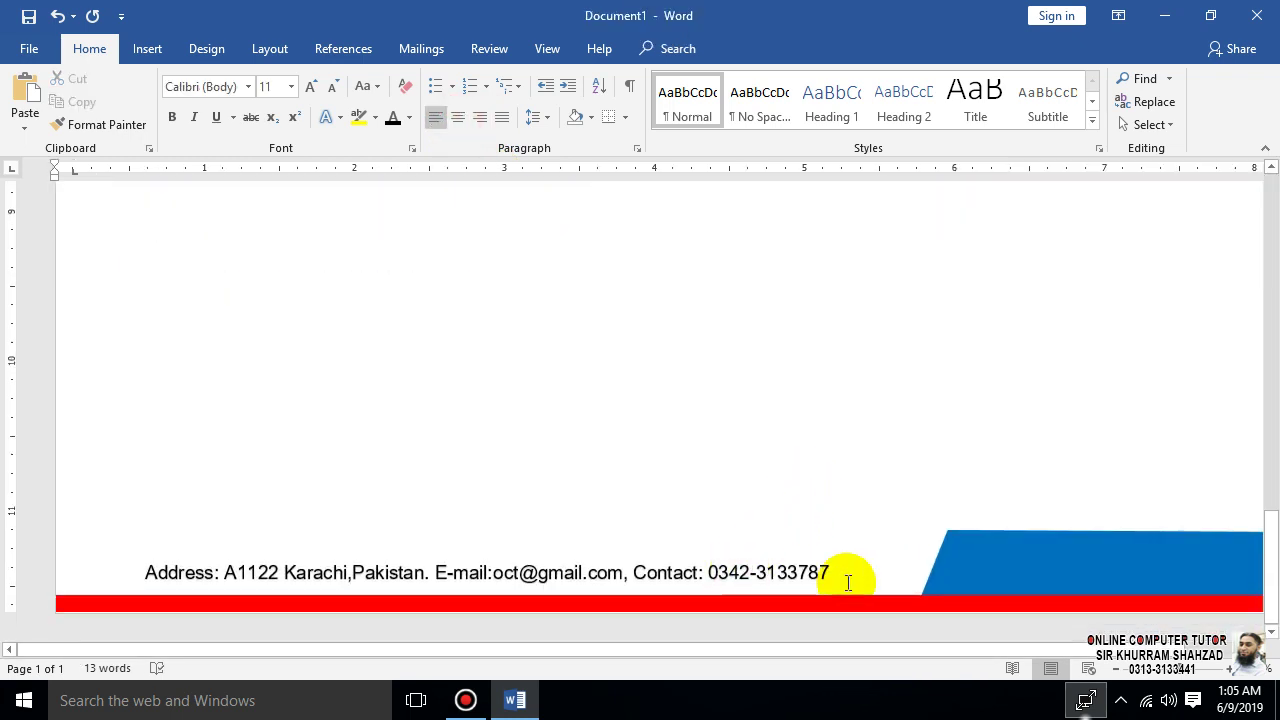
left_click(1170, 677)
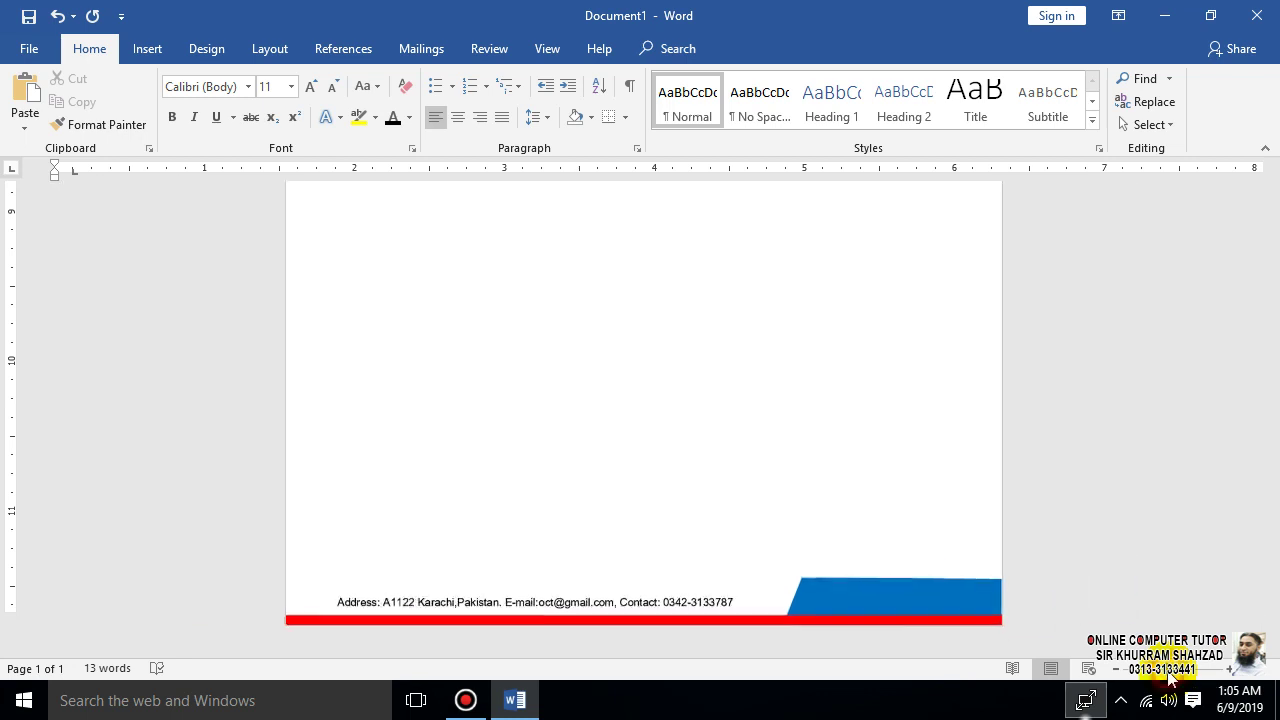
left_click_drag(1170, 677, 1138, 680)
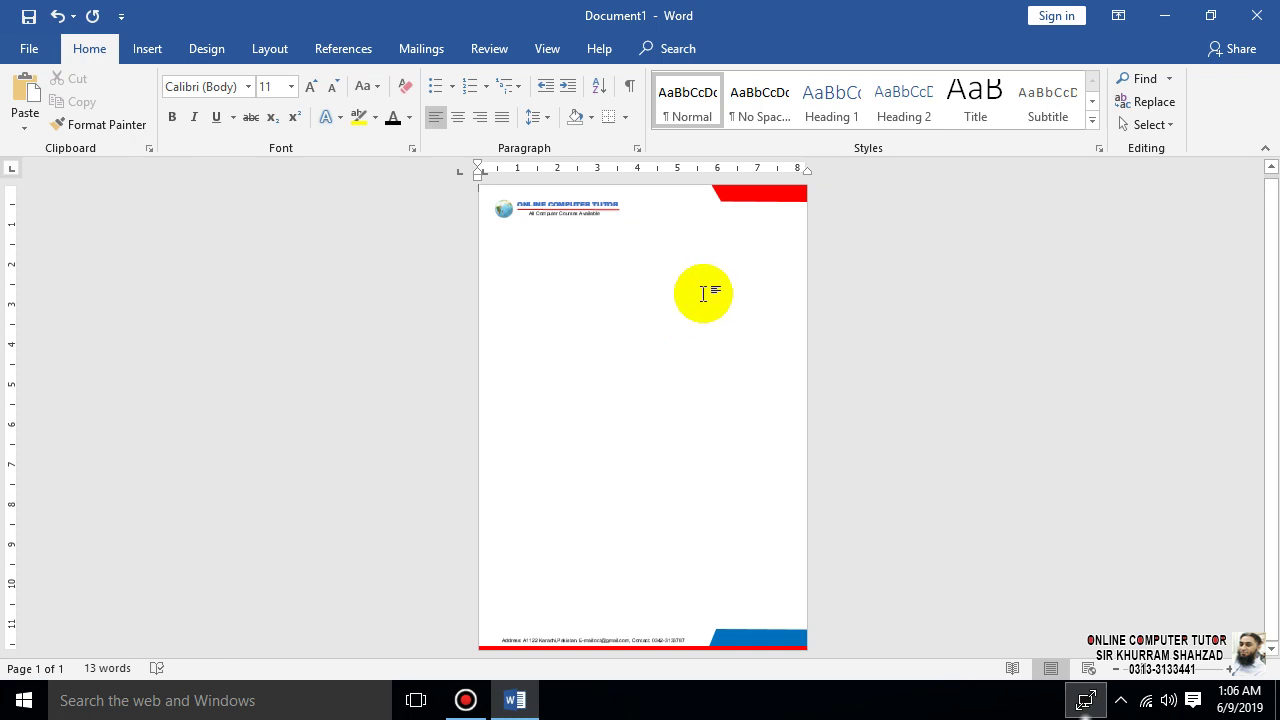
scroll(623, 427, "up", 8)
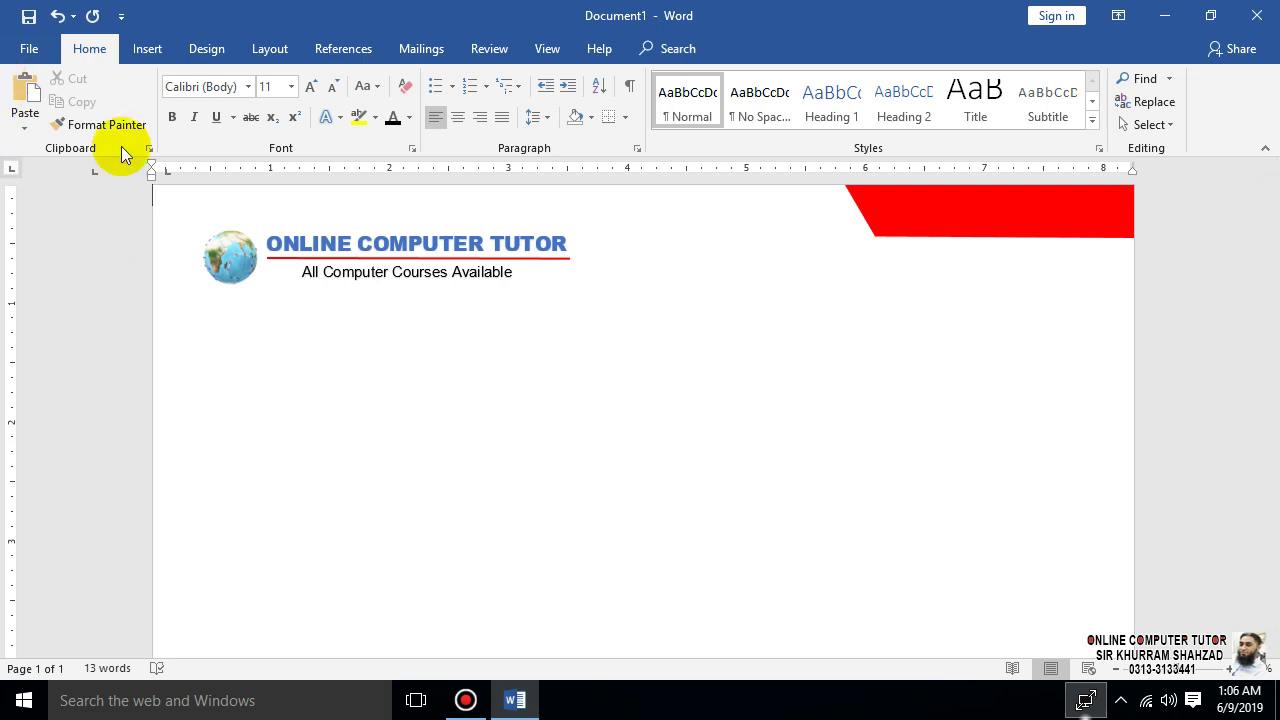
scroll(1193, 339, "down", 5)
scroll(1193, 339, "down", 5)
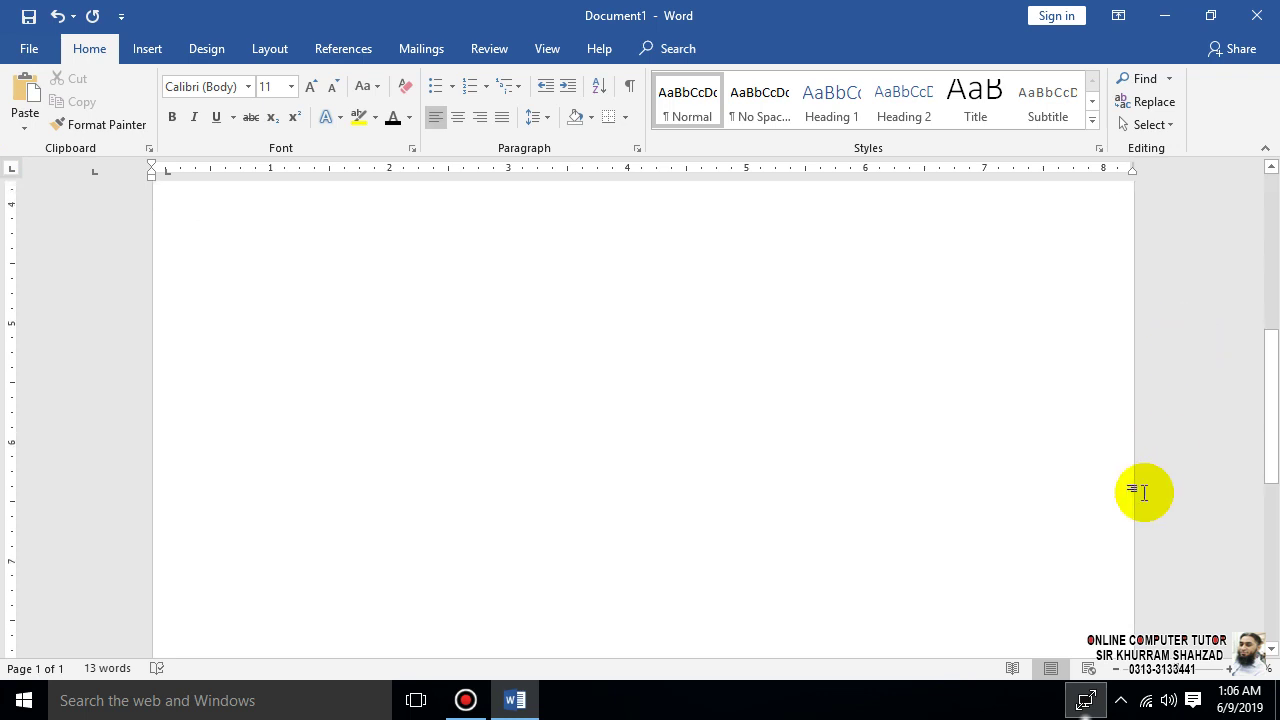
scroll(1137, 486, "down", 5)
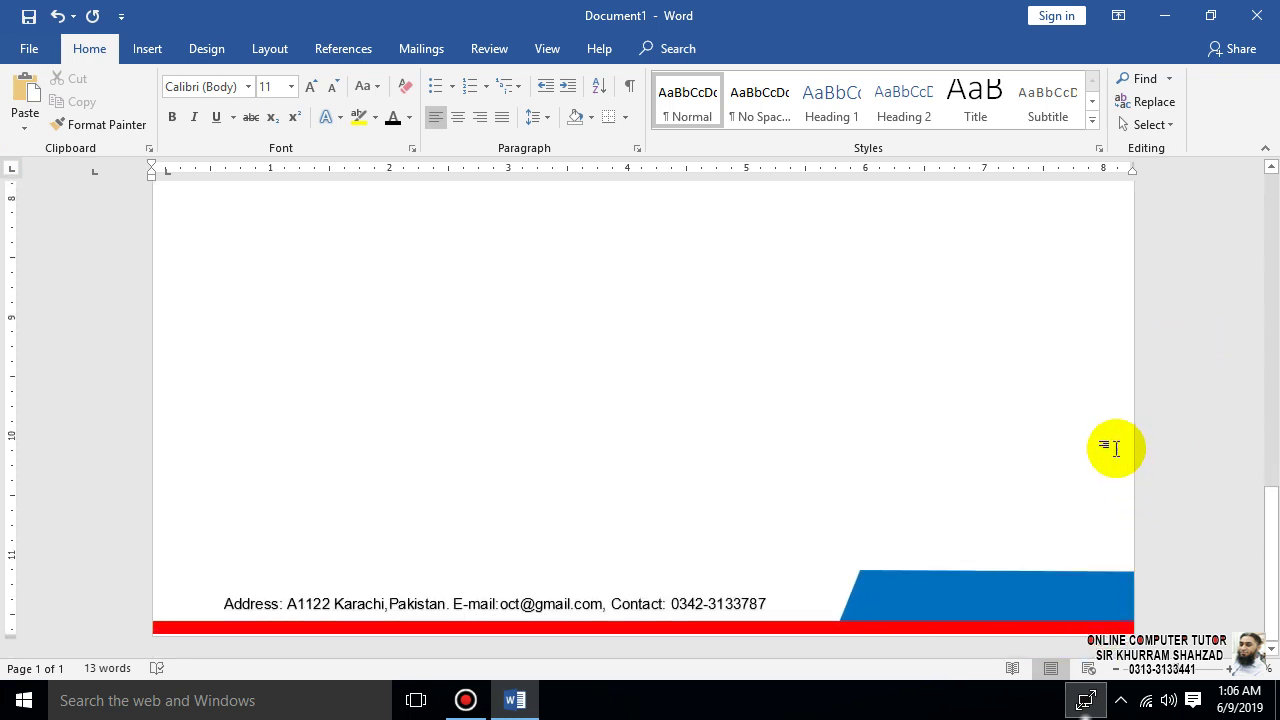
scroll(1118, 455, "up", 5)
scroll(1113, 447, "up", 5)
scroll(1113, 447, "up", 1)
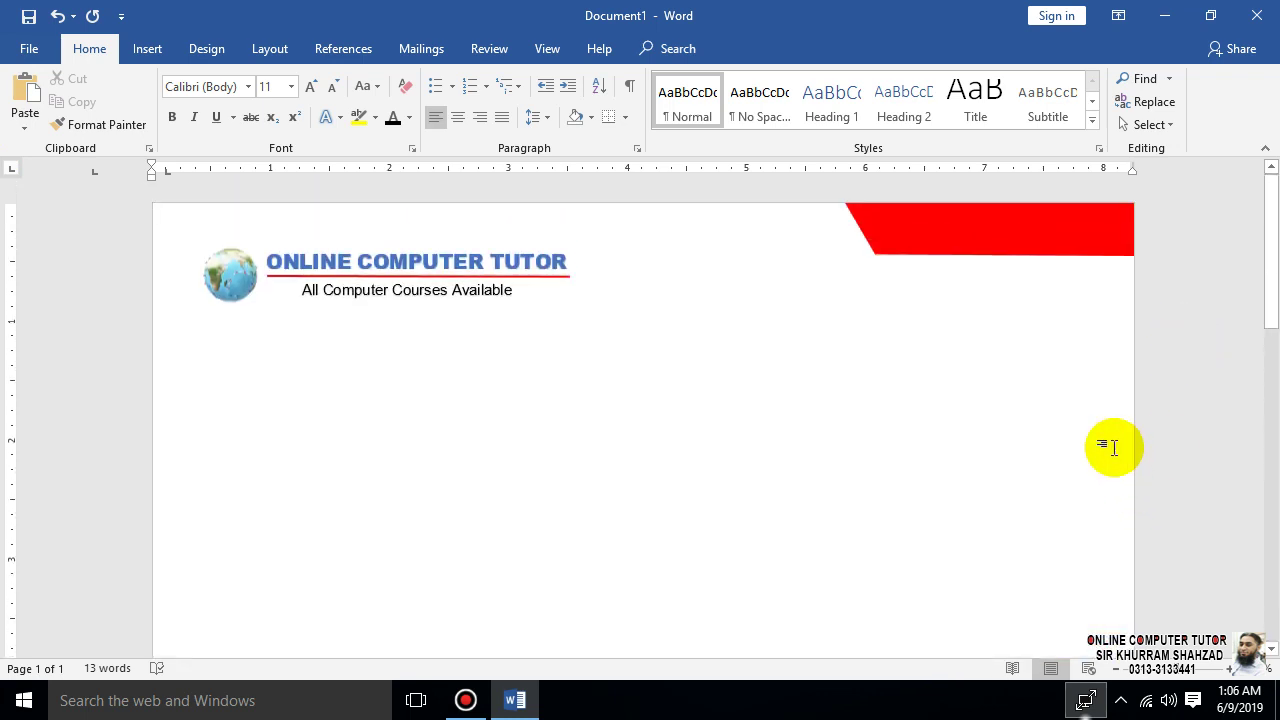